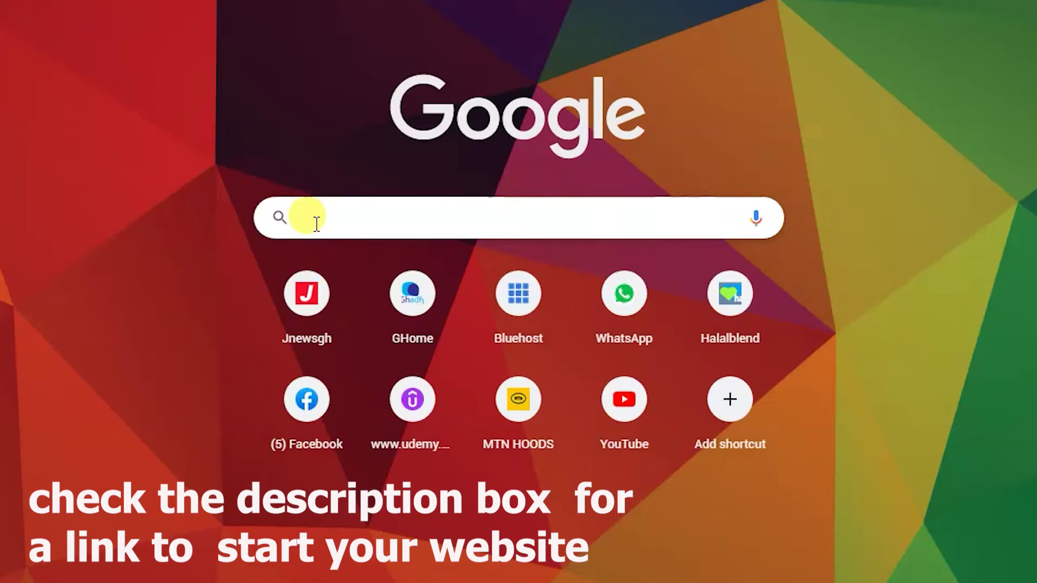
- Search Google for site123 and open the SITE123 site to start a new website
{"action": "type", "text": "site1"}
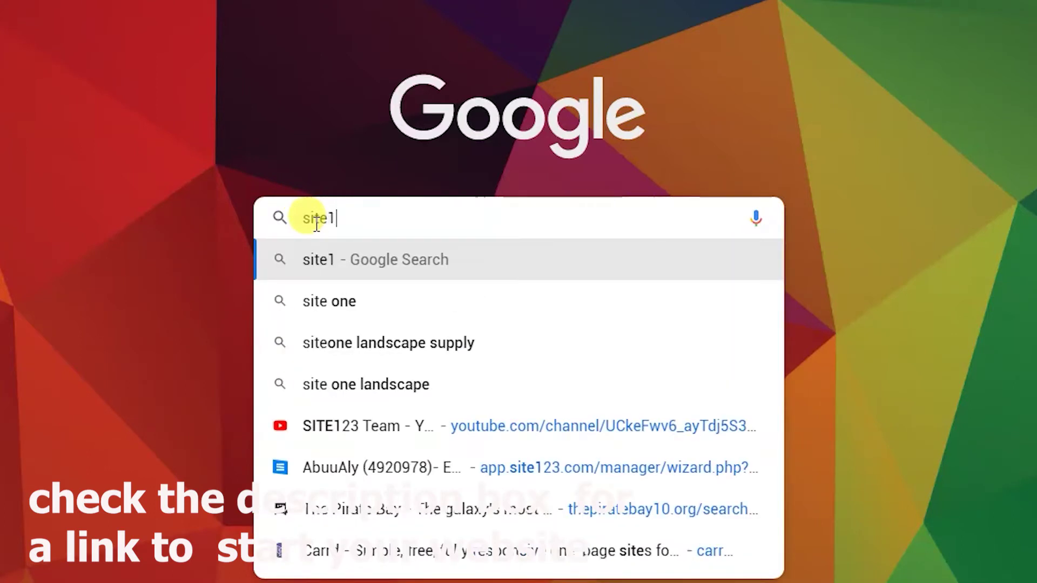
{"action": "type", "text": "23"}
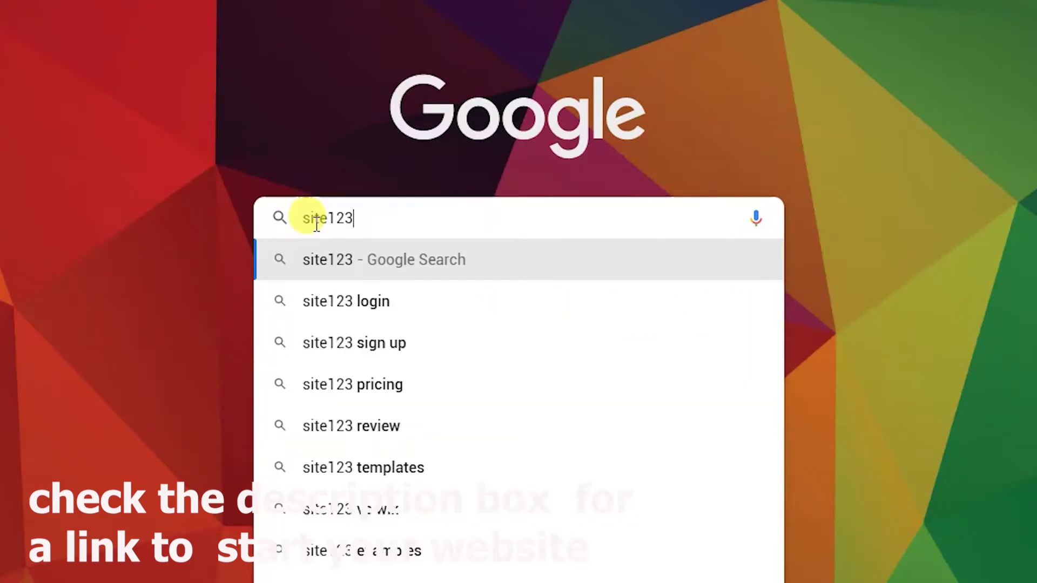
{"action": "key", "text": "Return"}
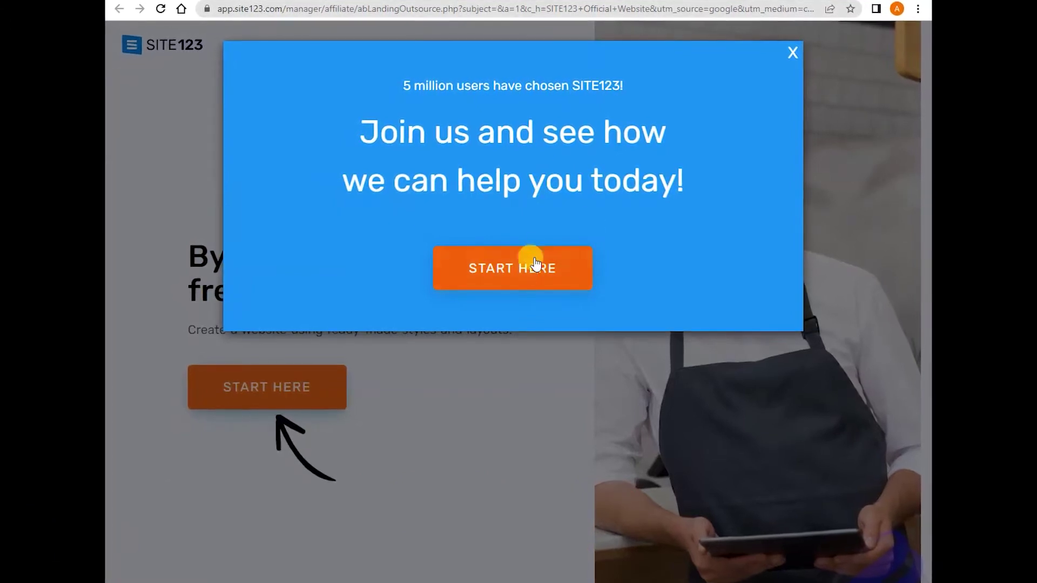
{"action": "left_click", "coordinate": [521, 268]}
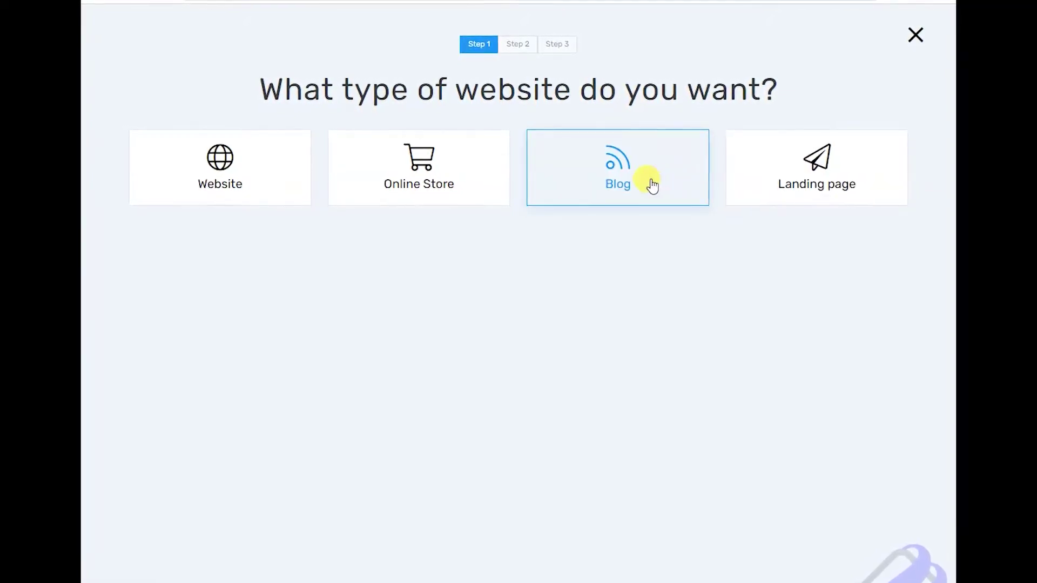
- Create a Photography-category Website named jalilphoto and continue to the final sign-up step
{"action": "left_click", "coordinate": [258, 182]}
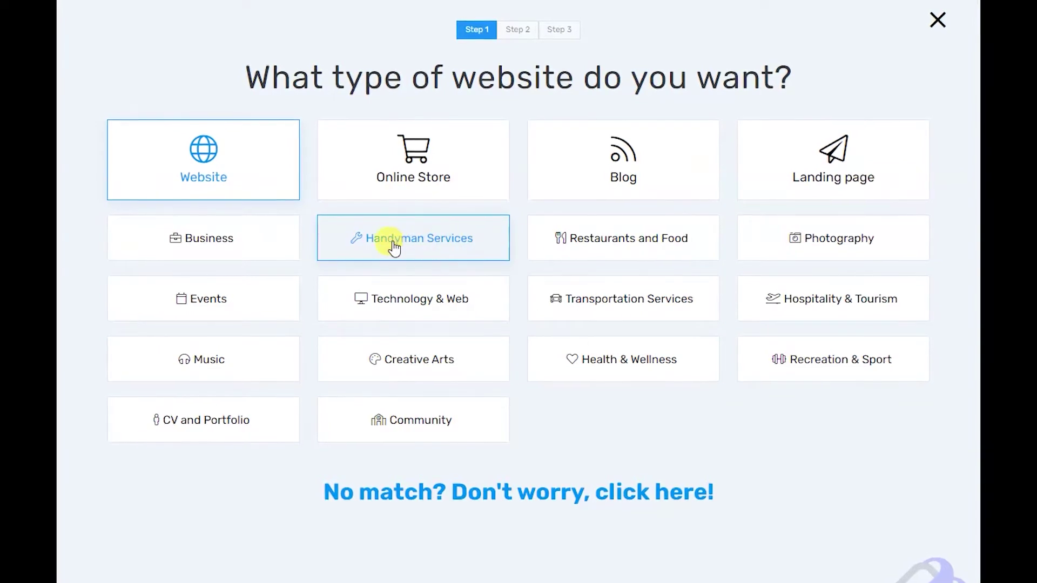
{"action": "left_click", "coordinate": [776, 240]}
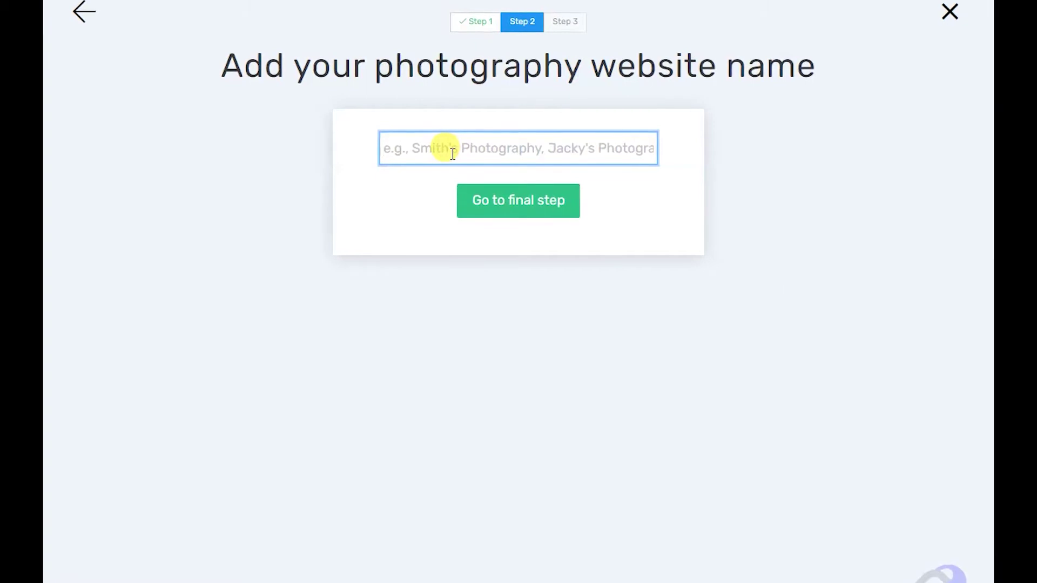
{"action": "type", "text": "jalilphoto"}
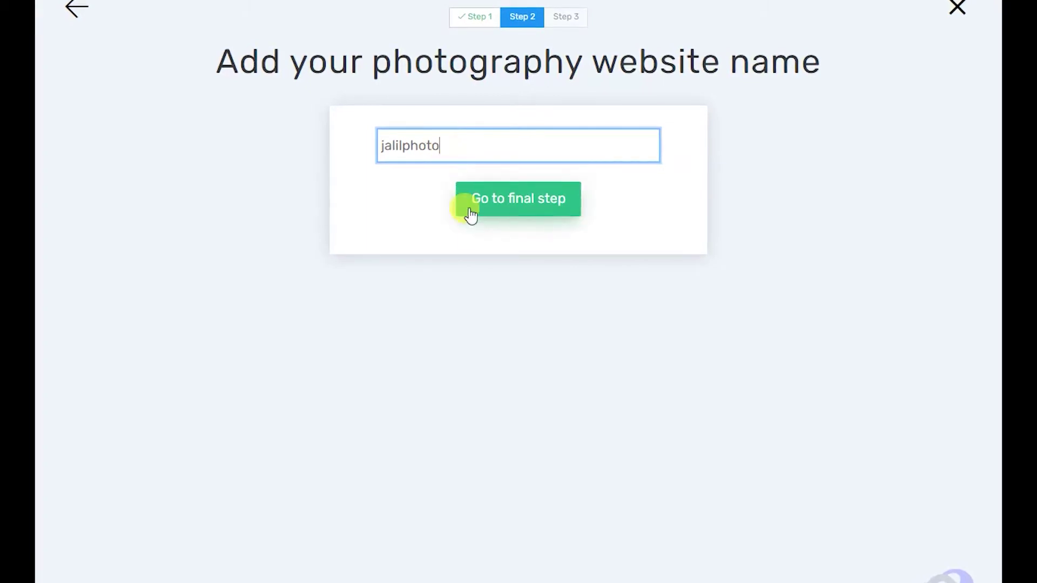
{"action": "left_click", "coordinate": [513, 207]}
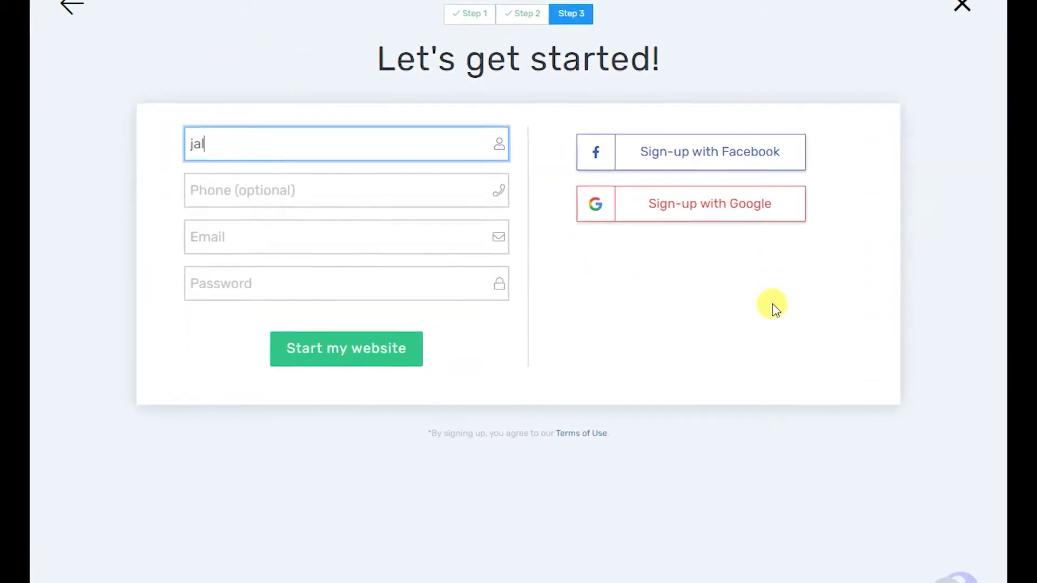
- Enter the full name in the sign-up form, then move through the Phone and Email fields
{"action": "type", "text": "jali"}
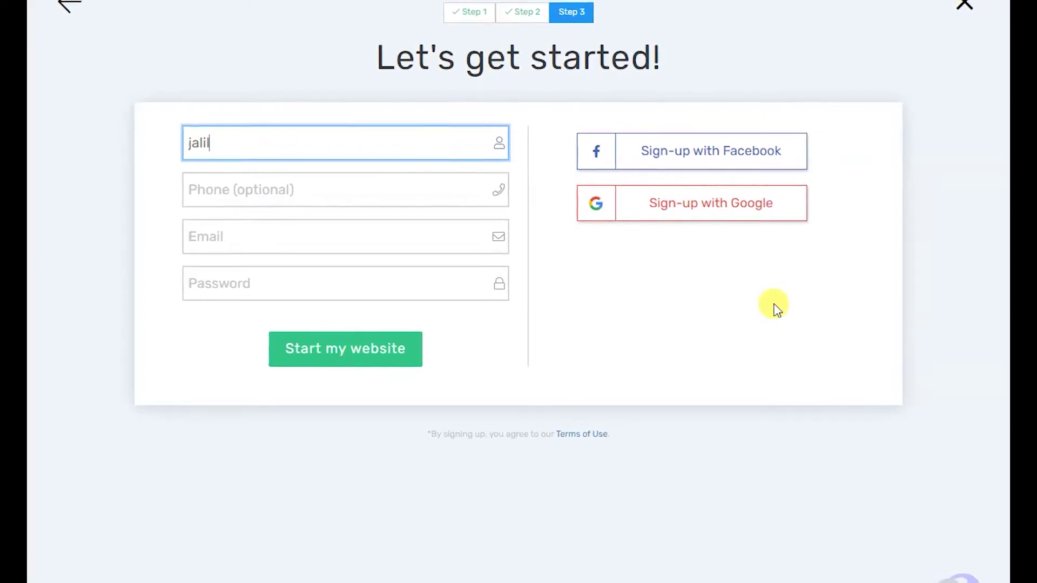
{"action": "type", "text": "l"}
{"action": "left_click", "coordinate": [278, 188]}
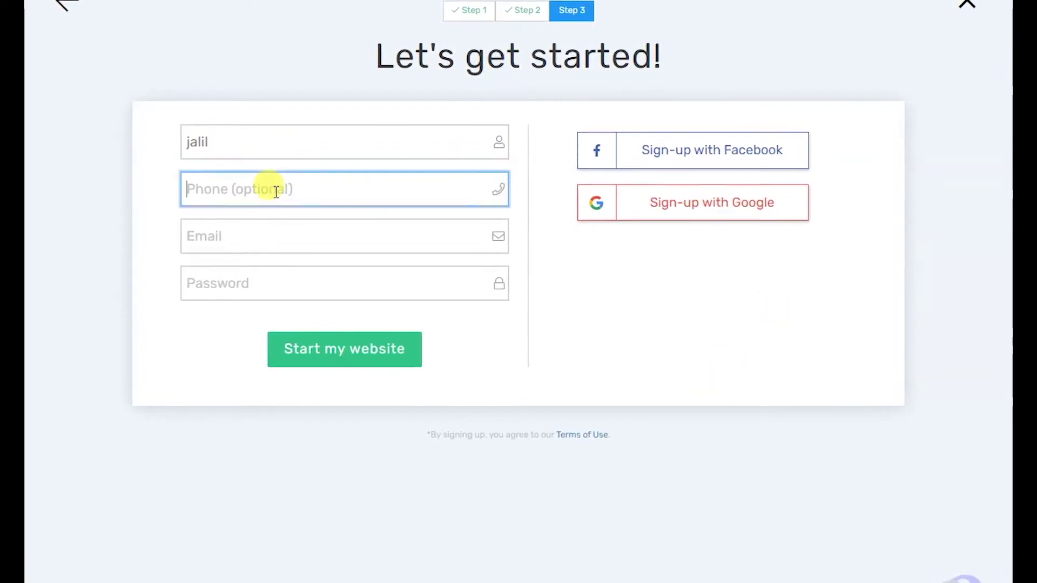
{"action": "left_click", "coordinate": [248, 233]}
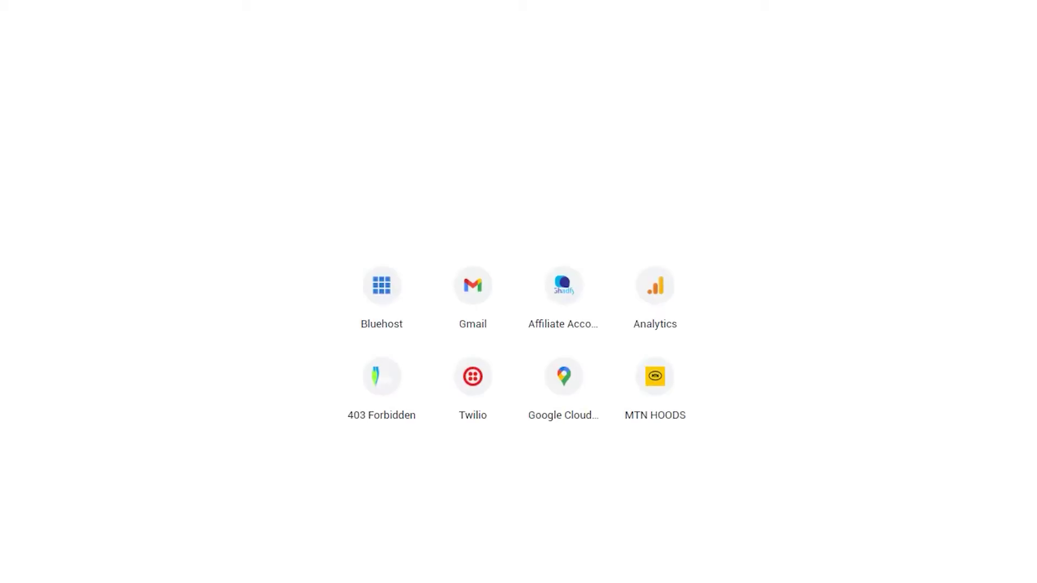
- Search for 10 minute mail and scroll the results to find a temporary email service
{"action": "type", "text": "10"}
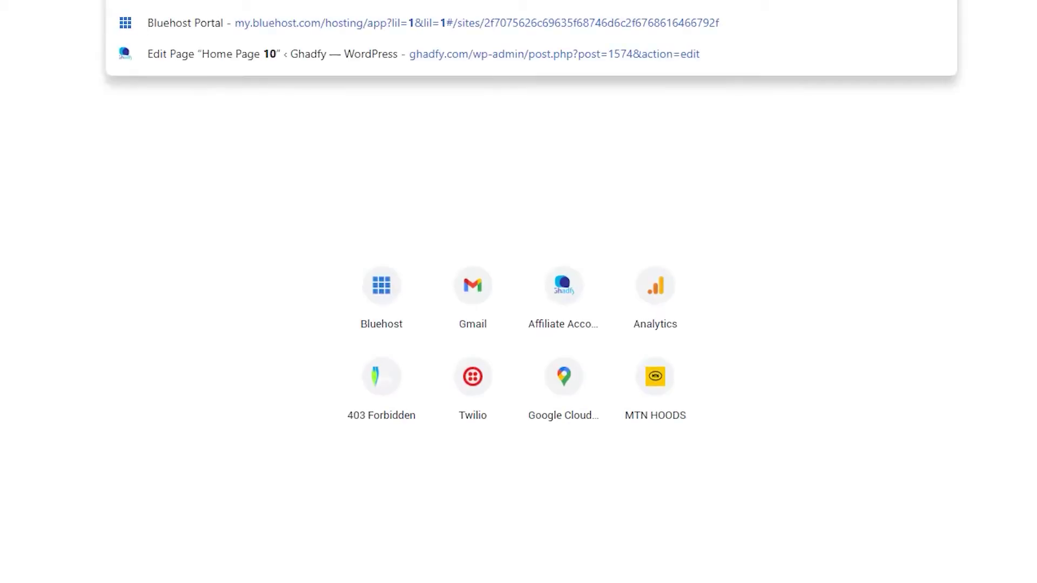
{"action": "type", "text": "minut"}
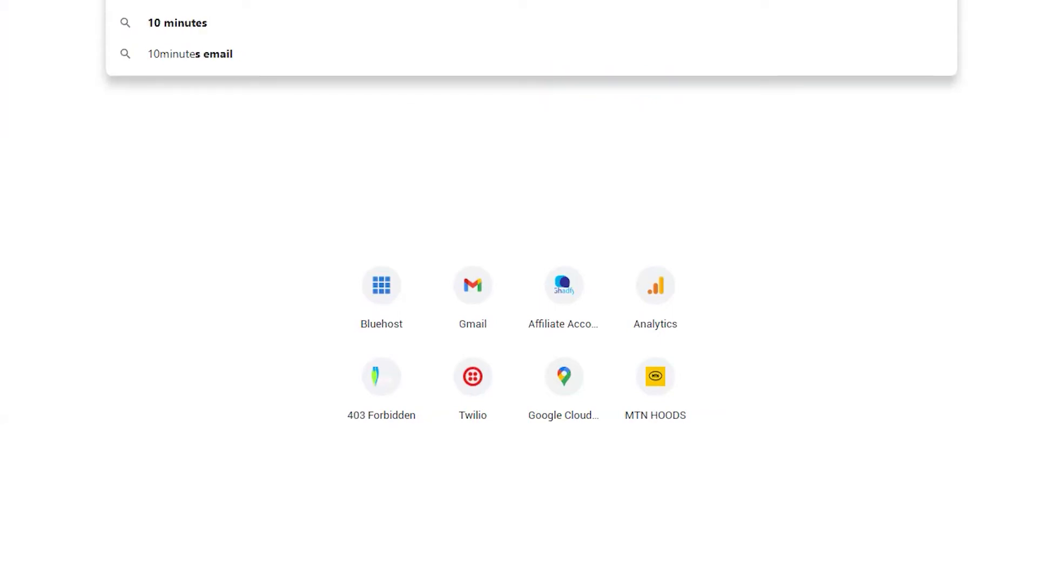
{"action": "left_click", "coordinate": [180, 54]}
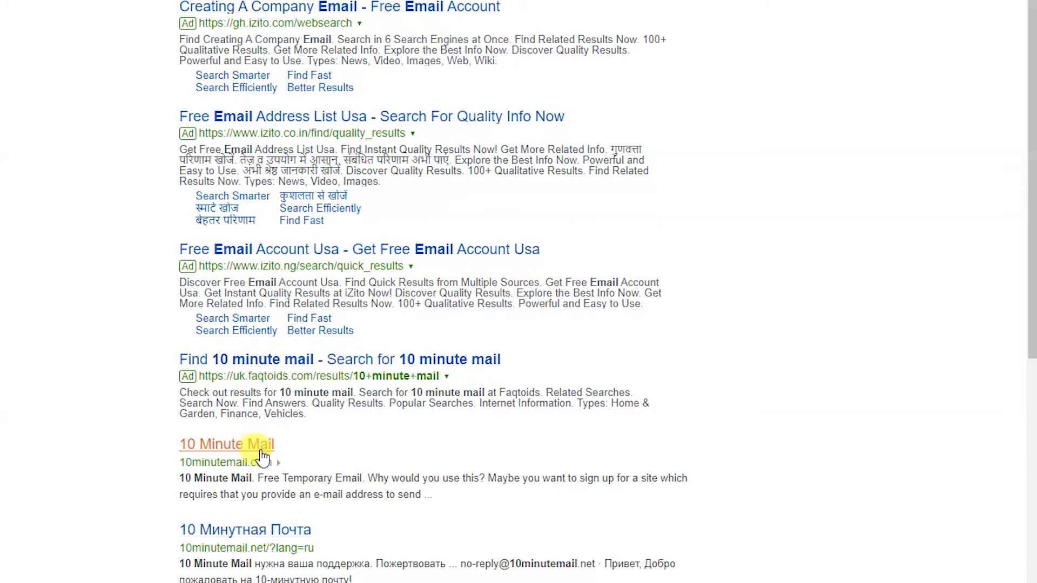
{"action": "scroll", "coordinate": [356, 573], "scroll_direction": "down", "scroll_amount": 3}
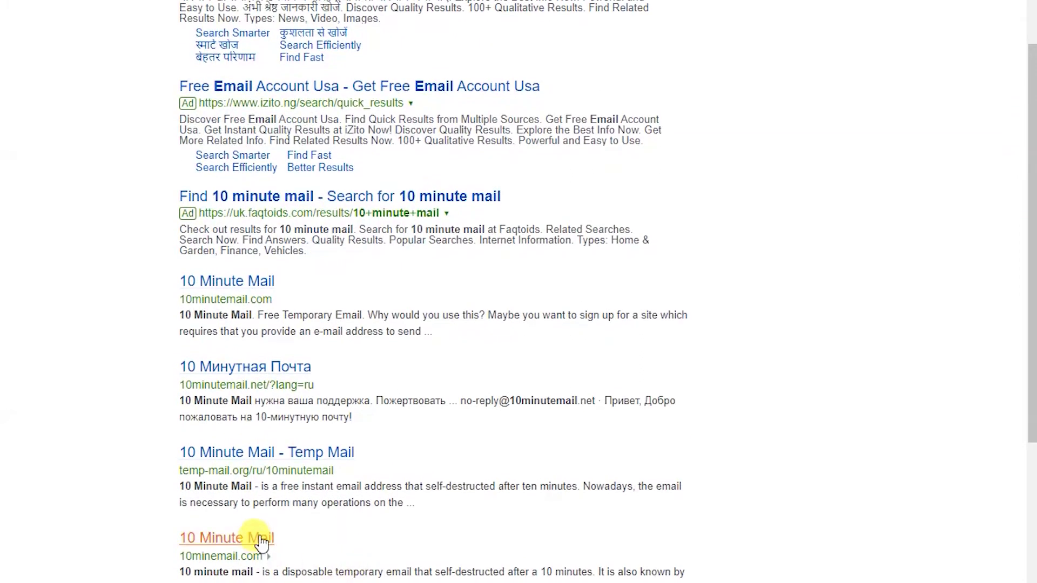
{"action": "scroll", "coordinate": [261, 537], "scroll_direction": "down", "scroll_amount": 3}
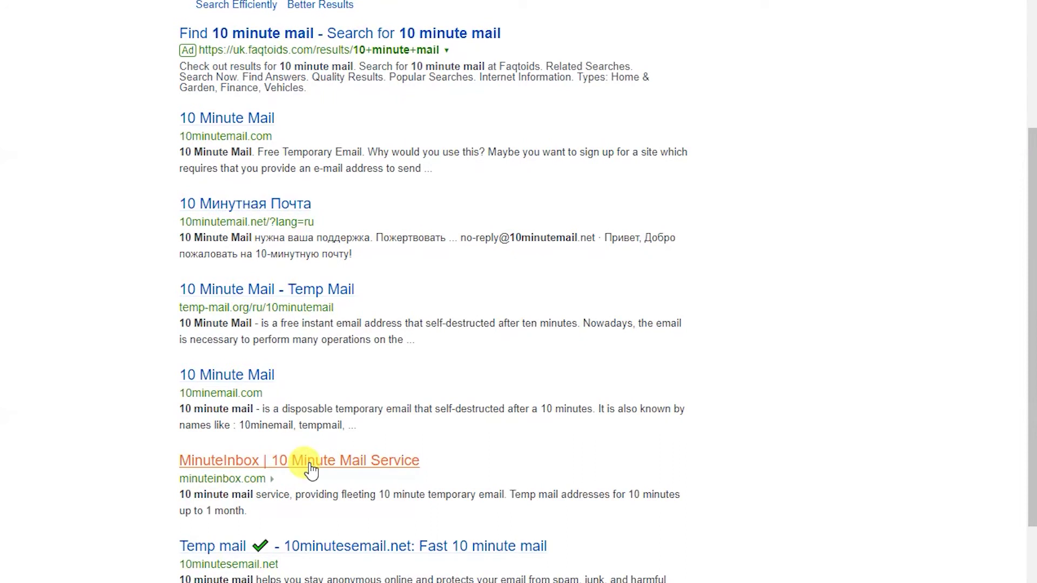
{"action": "scroll", "coordinate": [308, 468], "scroll_direction": "down", "scroll_amount": 3}
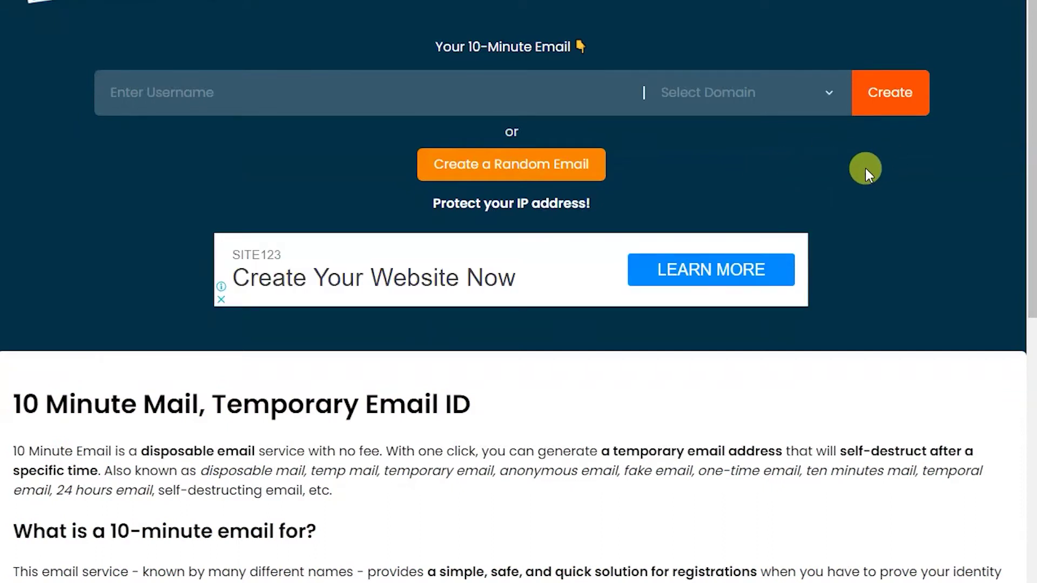
- Create a temporary address with a chosen username on the starmaker.email domain and copy it
{"action": "left_click", "coordinate": [243, 90]}
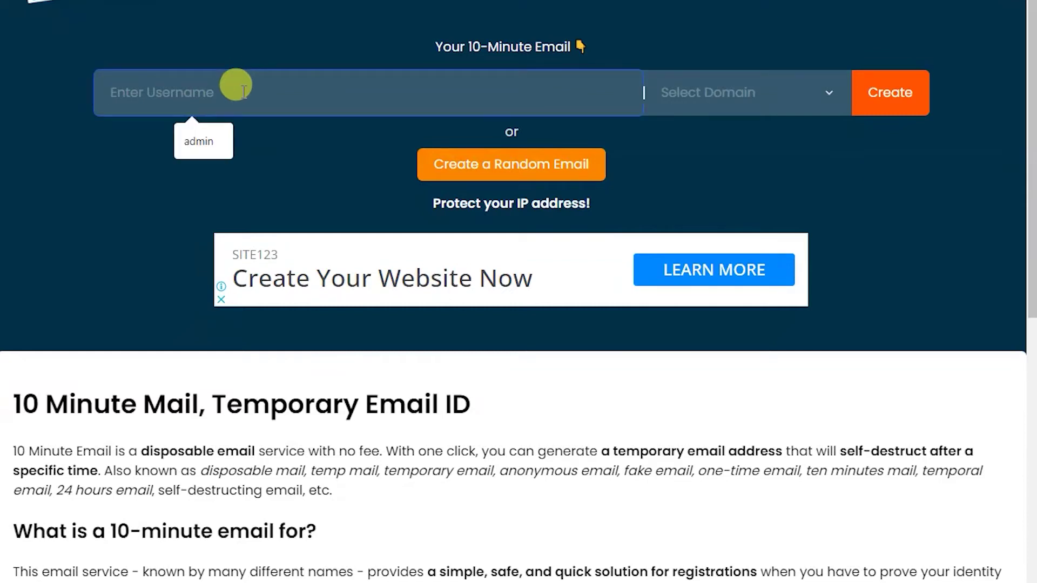
{"action": "type", "text": "jalil"}
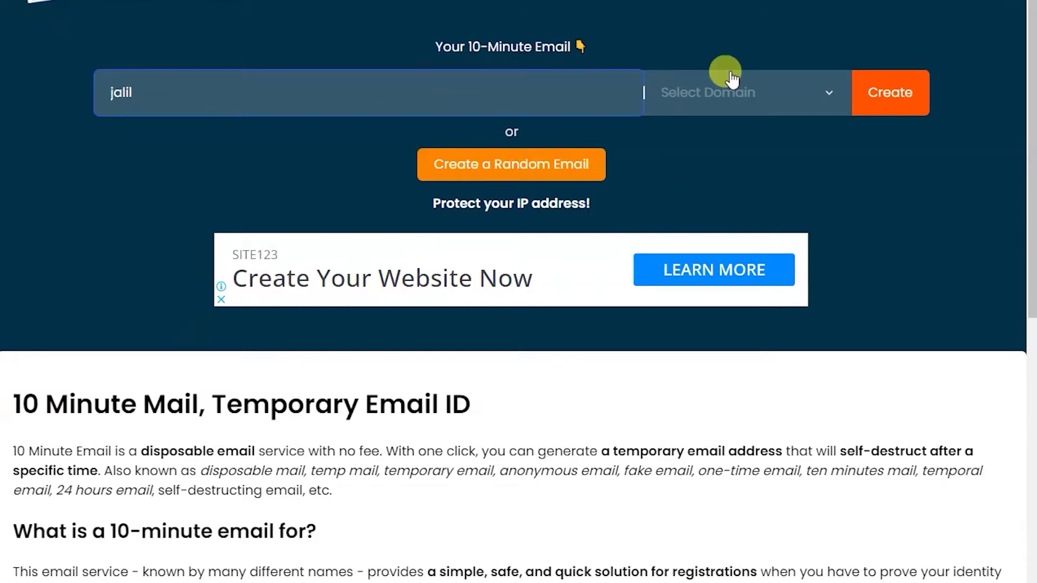
{"action": "left_click", "coordinate": [727, 90]}
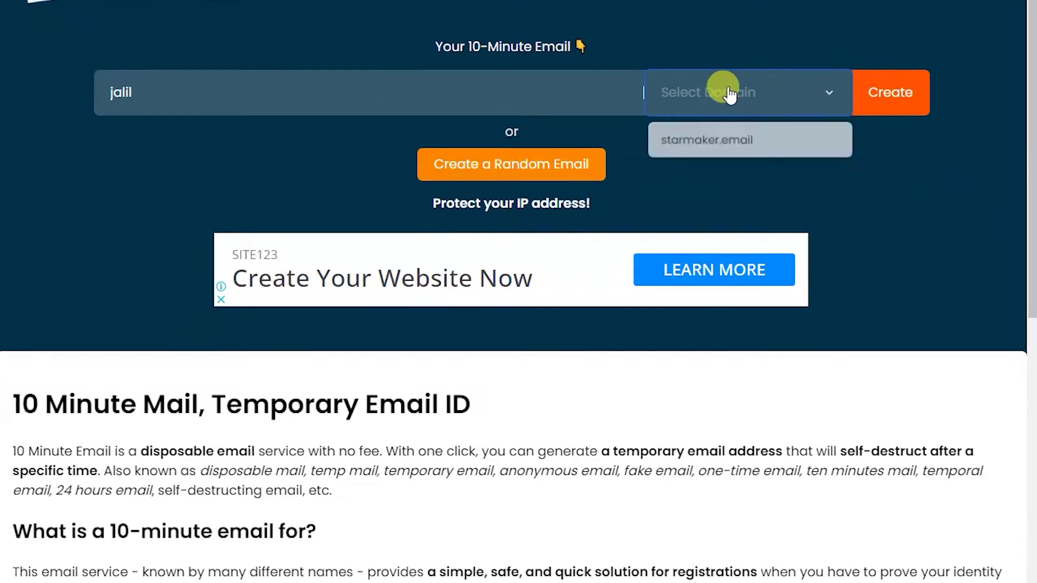
{"action": "left_click", "coordinate": [723, 139]}
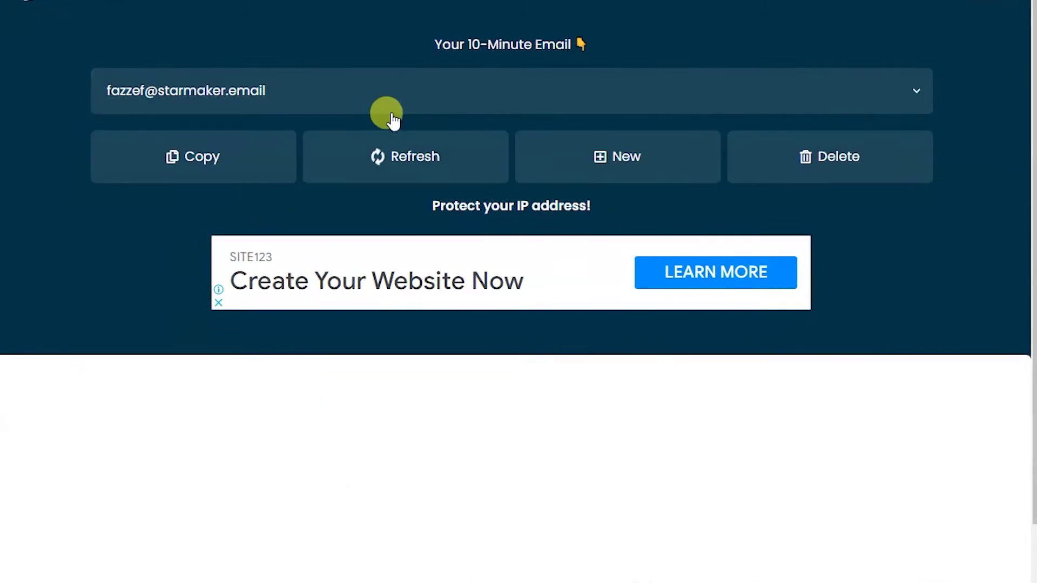
{"action": "left_click", "coordinate": [112, 92]}
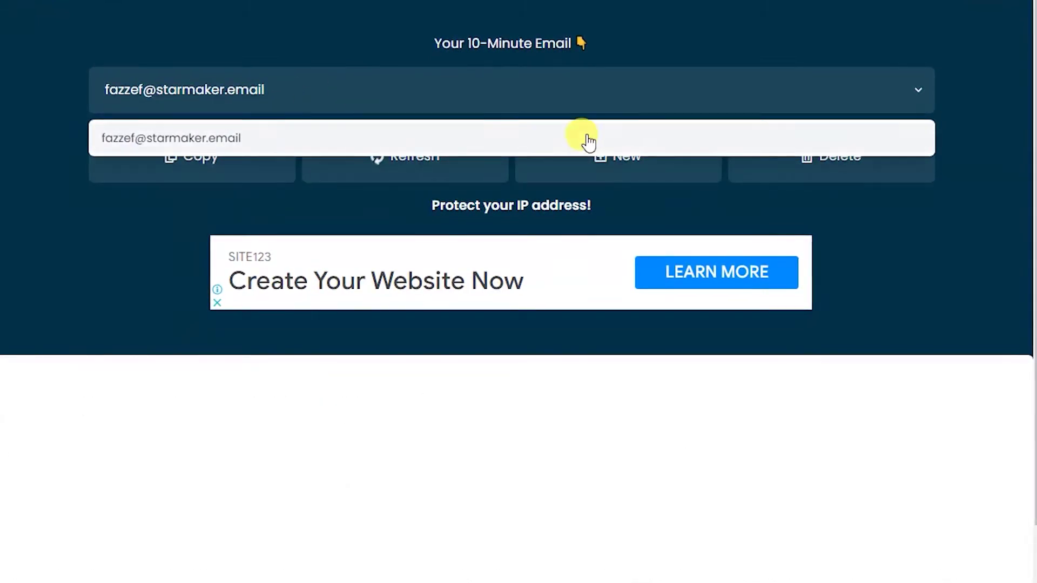
{"action": "left_click", "coordinate": [209, 168]}
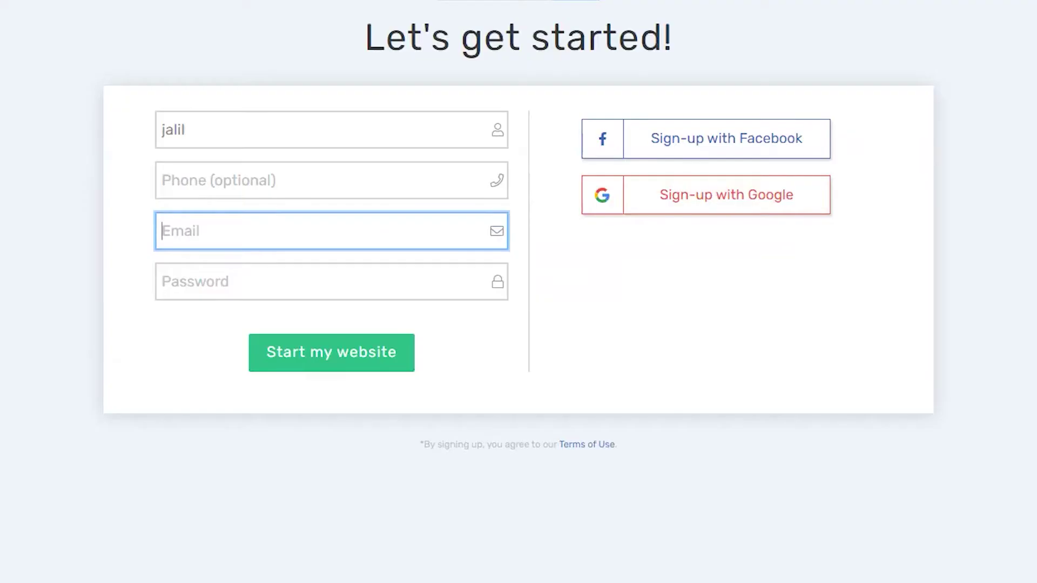
- Finish sign-up with the copied email and a password, declining password saving and closing the welcome video
{"action": "key", "text": "ctrl+v"}
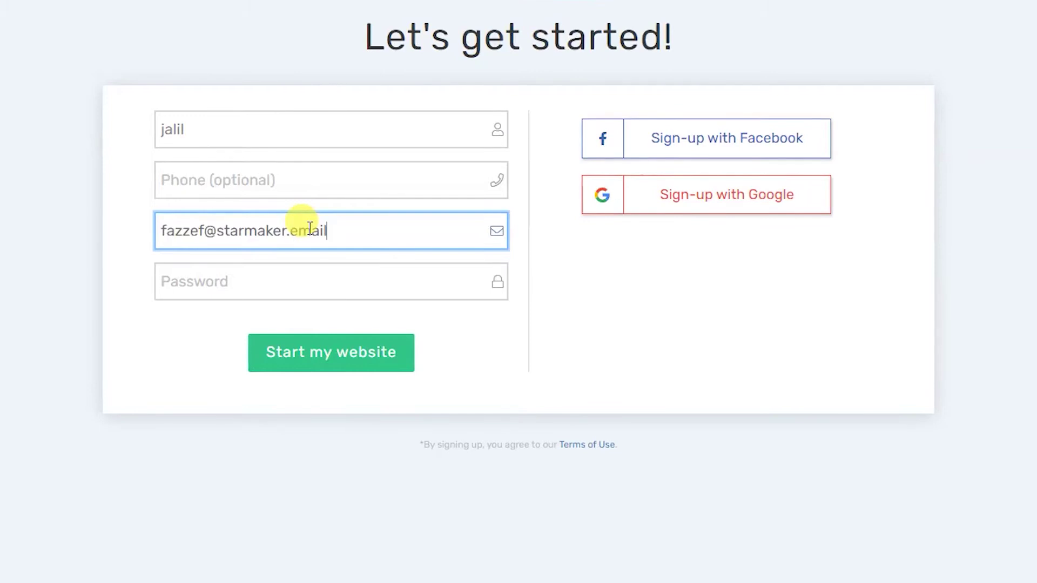
{"action": "left_click", "coordinate": [257, 290]}
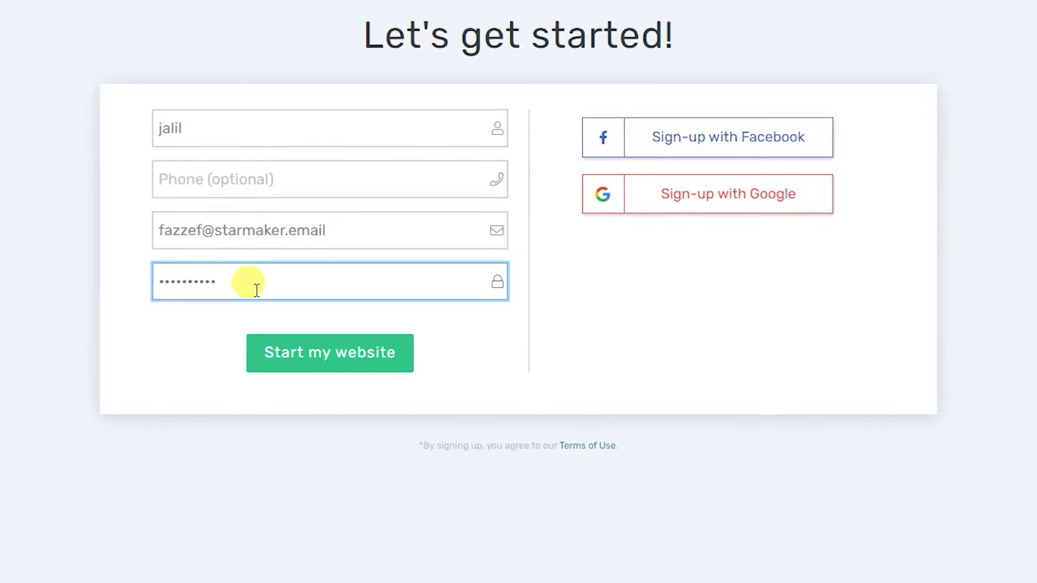
{"action": "left_click", "coordinate": [340, 357]}
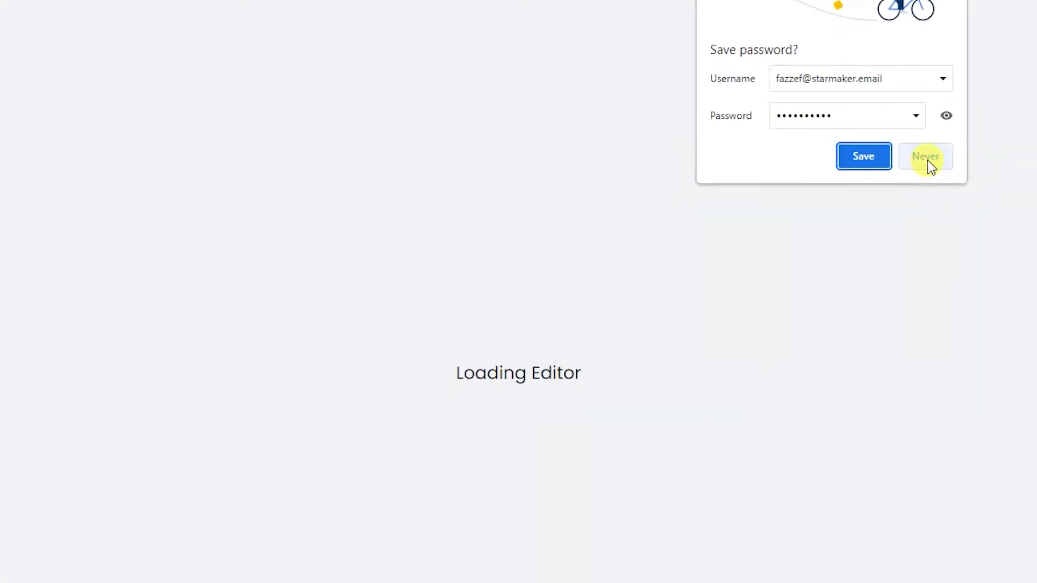
{"action": "left_click", "coordinate": [928, 159]}
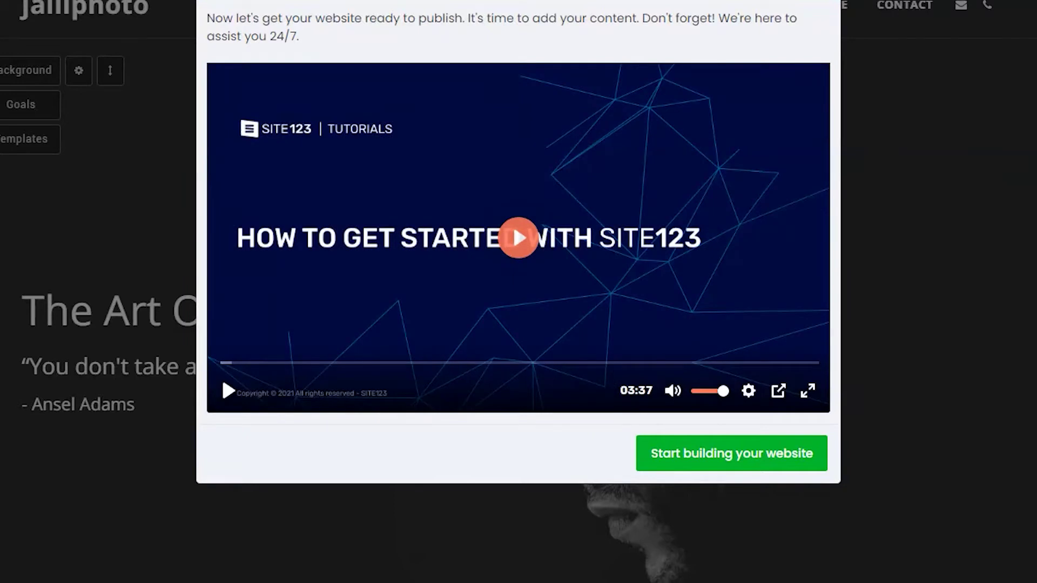
{"action": "left_click", "coordinate": [731, 453]}
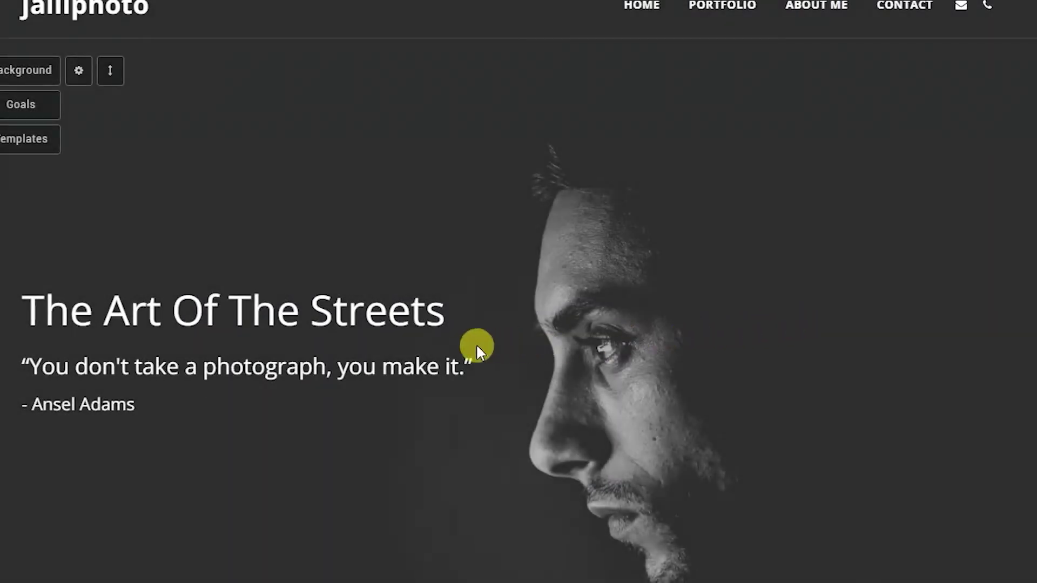
{"action": "left_click", "coordinate": [348, 309]}
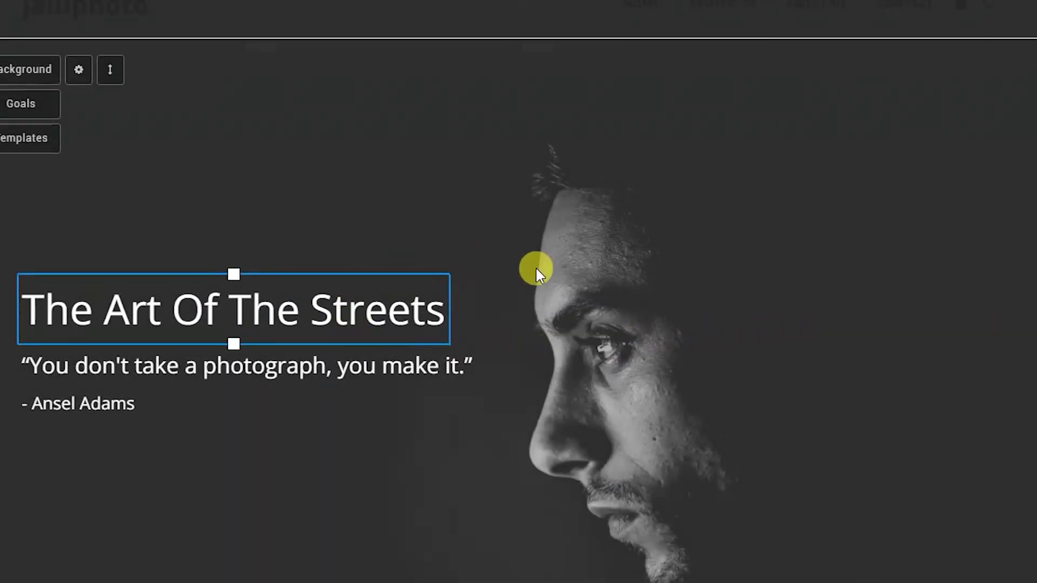
{"action": "scroll", "coordinate": [536, 267], "scroll_direction": "down", "scroll_amount": 10}
{"action": "scroll", "coordinate": [538, 277], "scroll_direction": "down", "scroll_amount": 12}
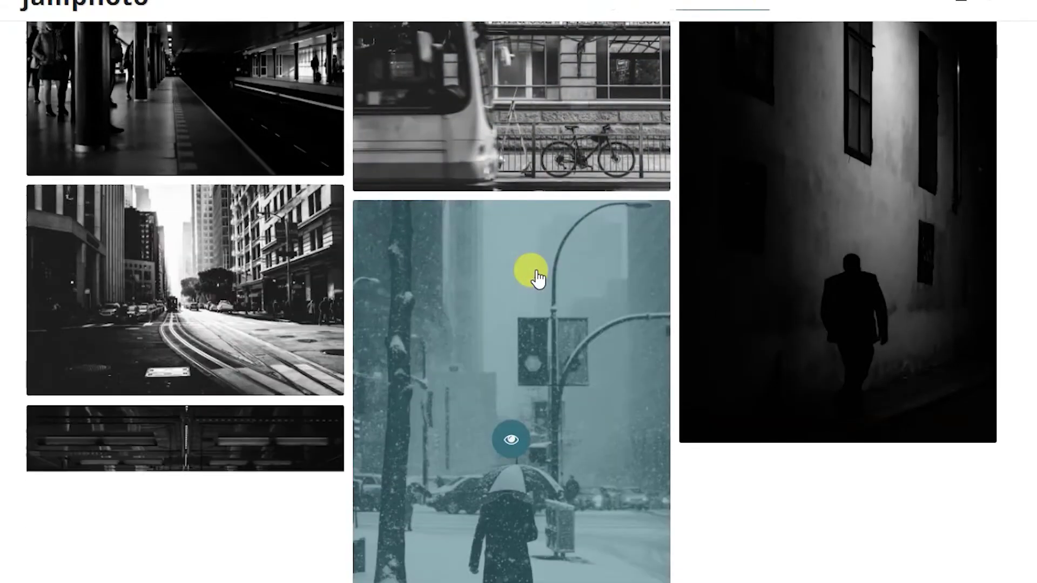
{"action": "scroll", "coordinate": [538, 277], "scroll_direction": "down", "scroll_amount": 6}
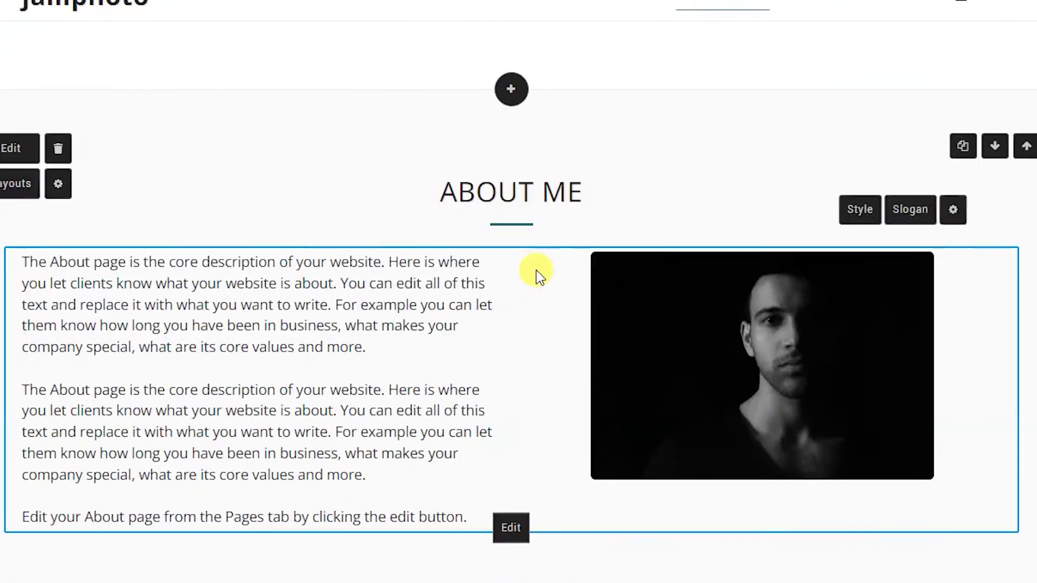
{"action": "scroll", "coordinate": [538, 277], "scroll_direction": "down", "scroll_amount": 4}
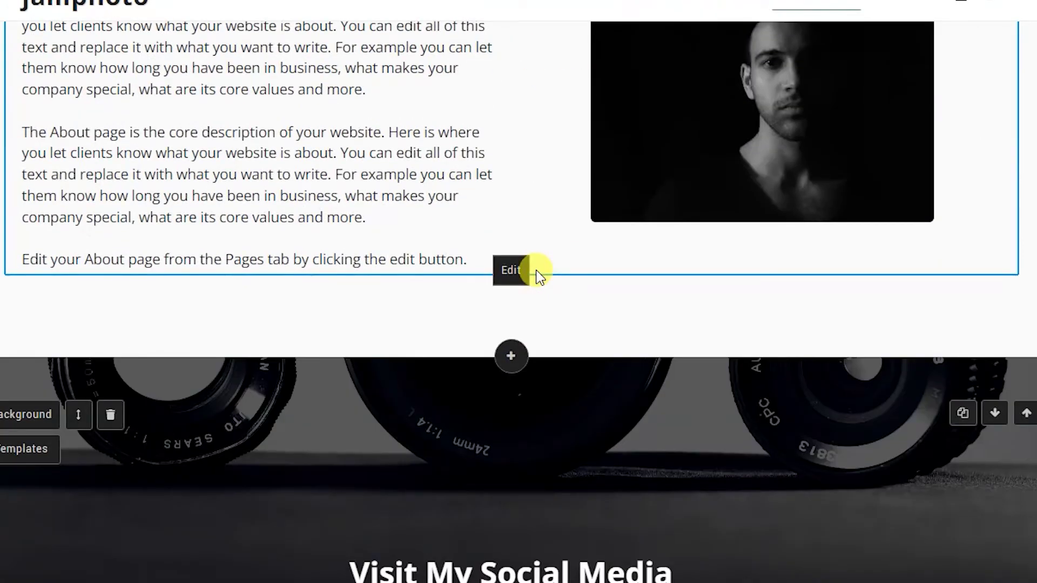
{"action": "scroll", "coordinate": [538, 264], "scroll_direction": "down", "scroll_amount": 8}
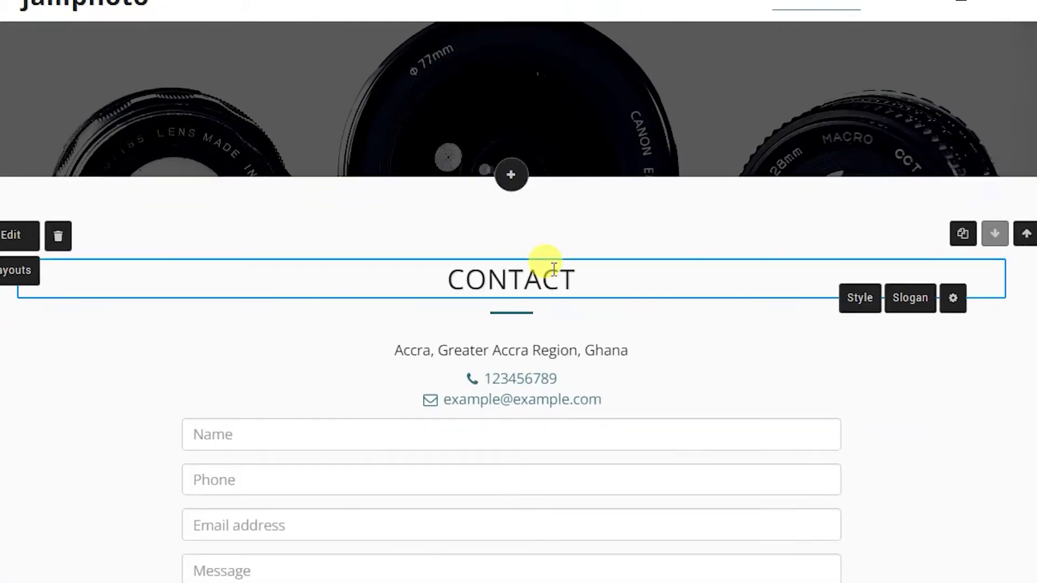
{"action": "scroll", "coordinate": [545, 267], "scroll_direction": "down", "scroll_amount": 3}
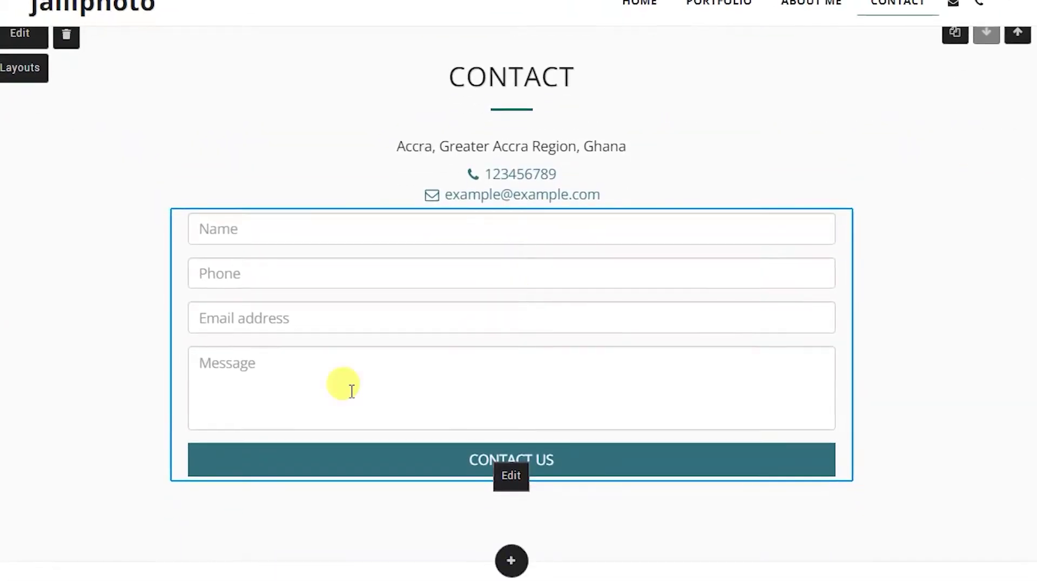
{"action": "scroll", "coordinate": [393, 297], "scroll_direction": "up", "scroll_amount": 15}
{"action": "scroll", "coordinate": [395, 295], "scroll_direction": "up", "scroll_amount": 10}
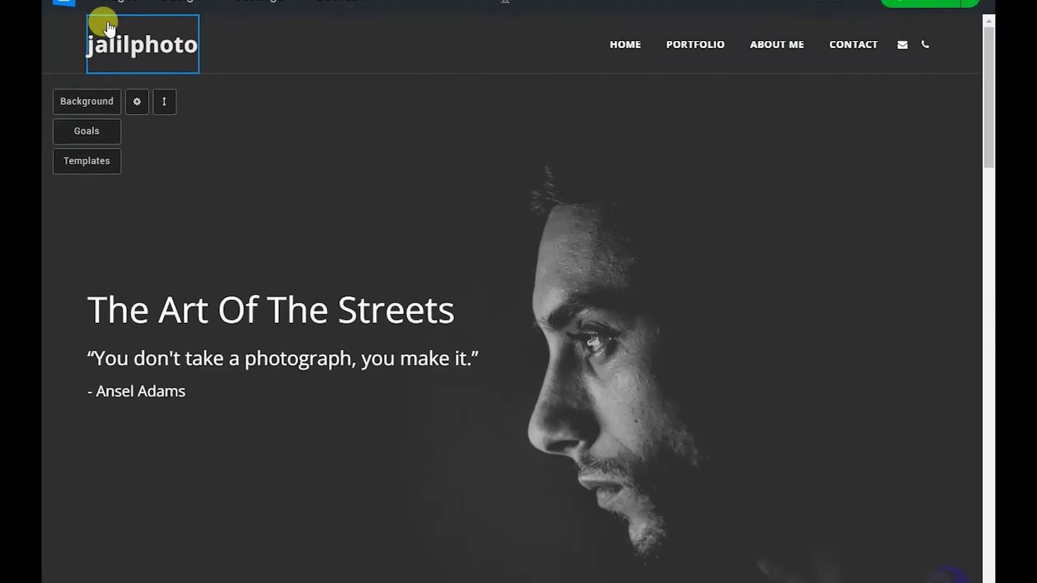
- Search the background library for 'photo' and set the hero background to the woman-with-camera image
{"action": "left_click", "coordinate": [105, 100]}
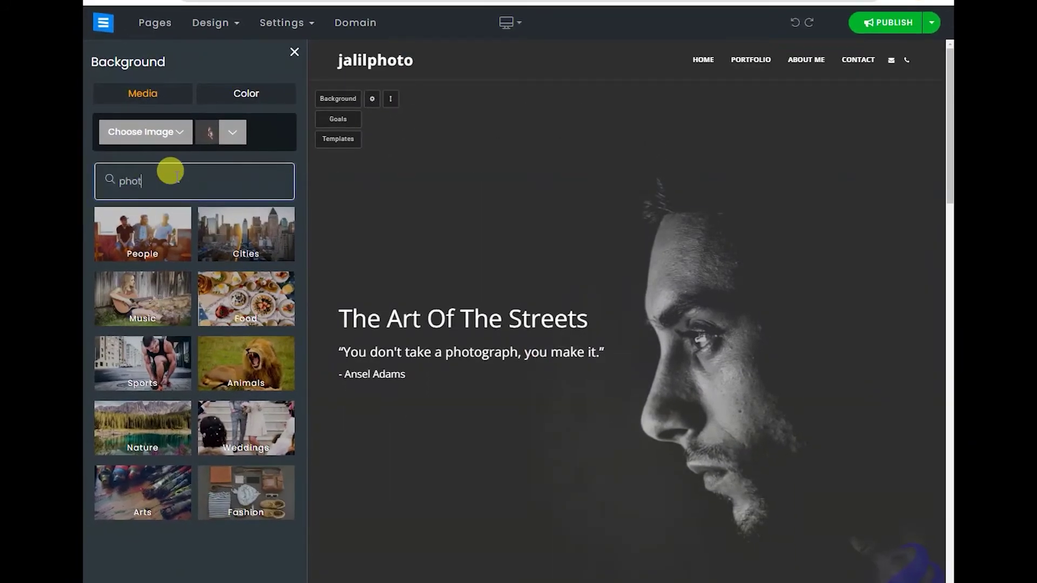
{"action": "key", "text": "Return"}
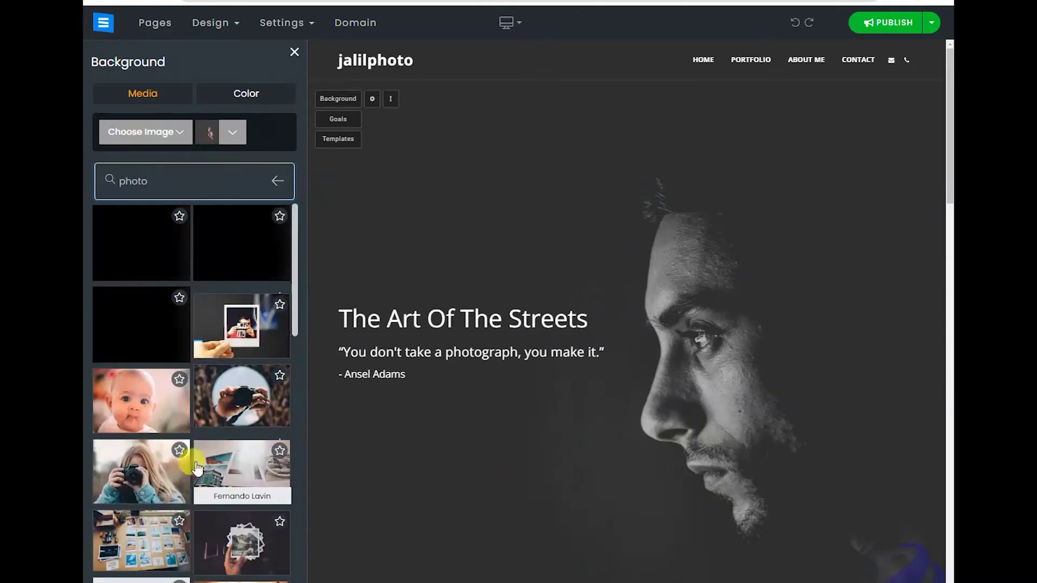
{"action": "left_click", "coordinate": [254, 489]}
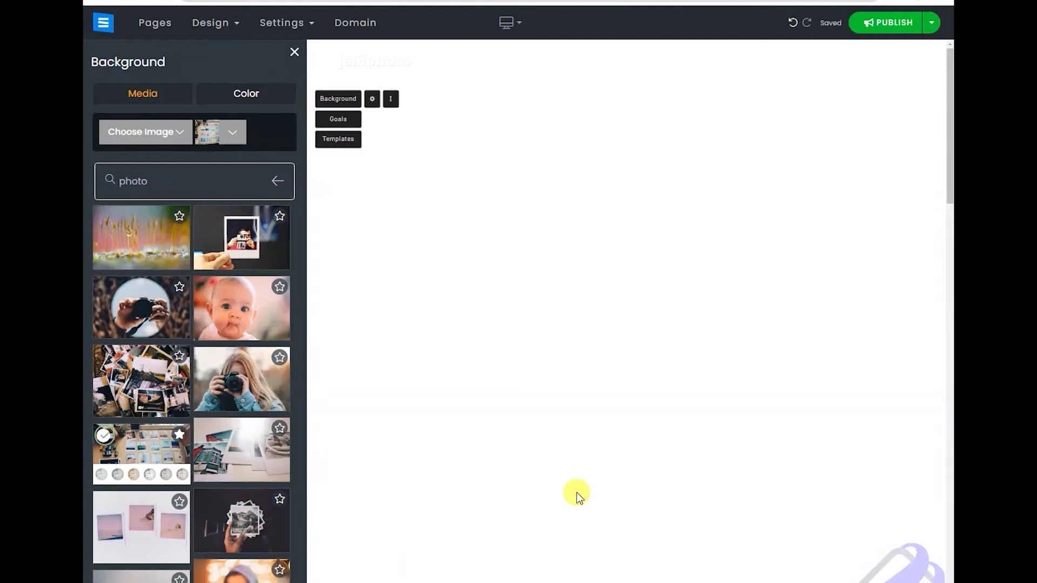
{"action": "scroll", "coordinate": [663, 378], "scroll_direction": "down", "scroll_amount": 5}
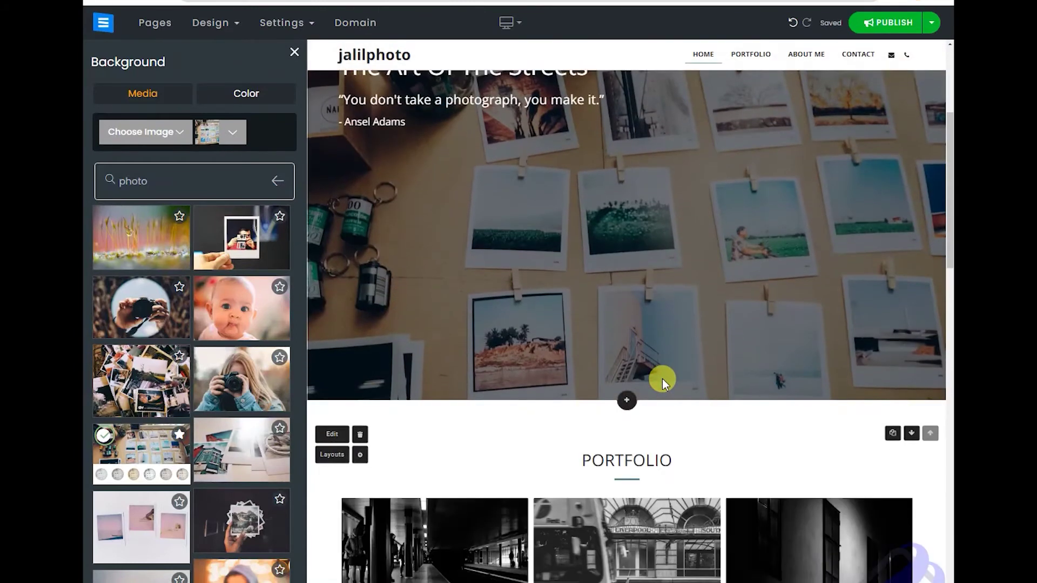
{"action": "scroll", "coordinate": [662, 378], "scroll_direction": "up", "scroll_amount": 5}
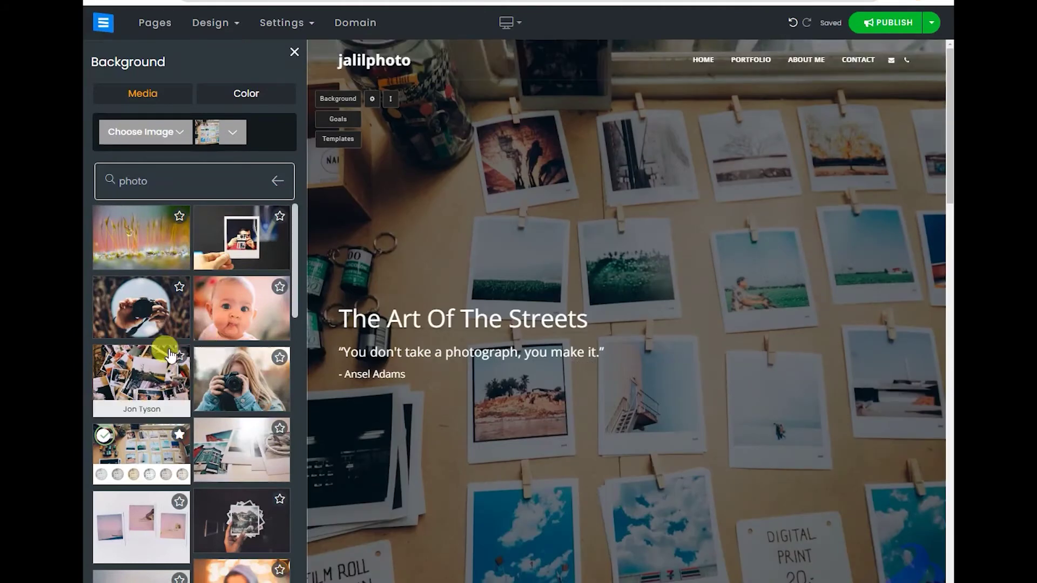
{"action": "left_click", "coordinate": [244, 383]}
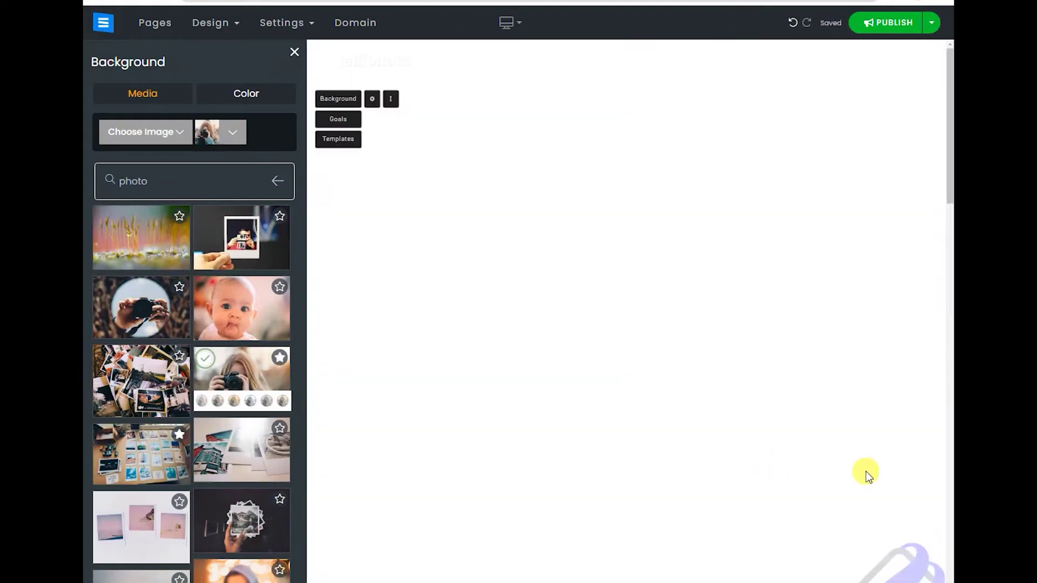
- Preview the first portfolio photo enlarged, then close the Background panel
{"action": "scroll", "coordinate": [663, 435], "scroll_direction": "down", "scroll_amount": 8}
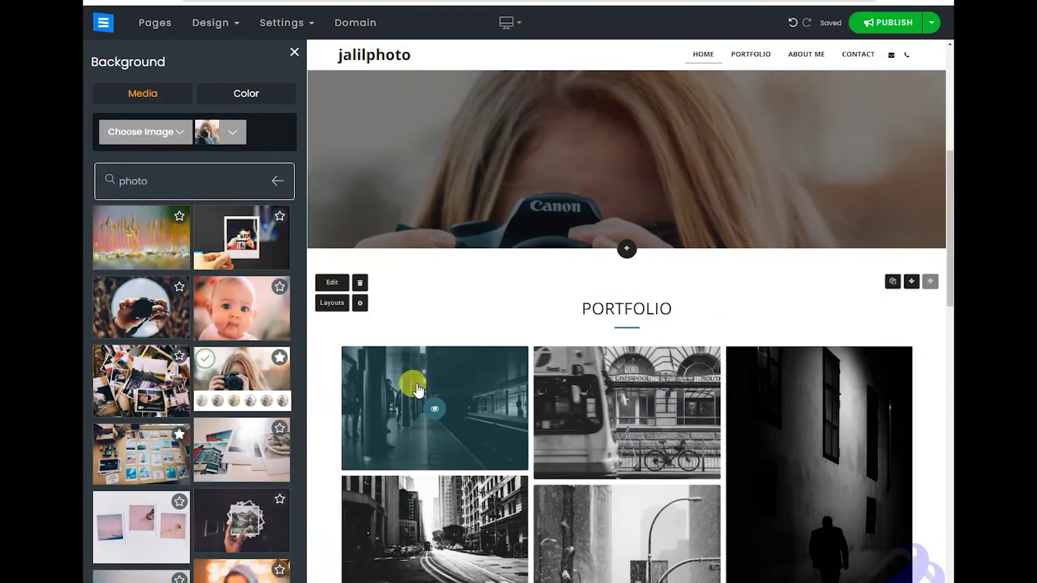
{"action": "left_click", "coordinate": [404, 380]}
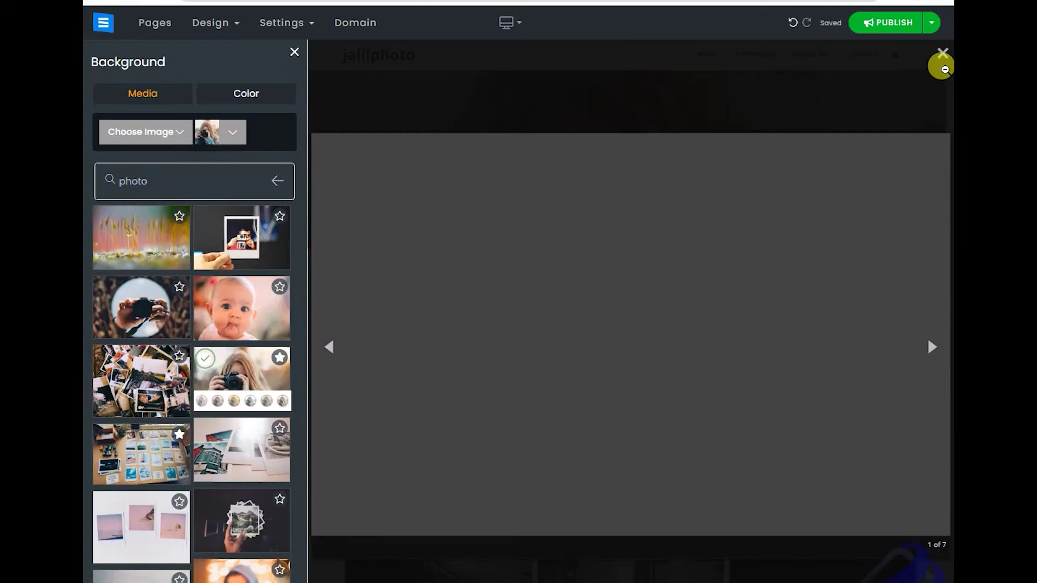
{"action": "left_click", "coordinate": [943, 53]}
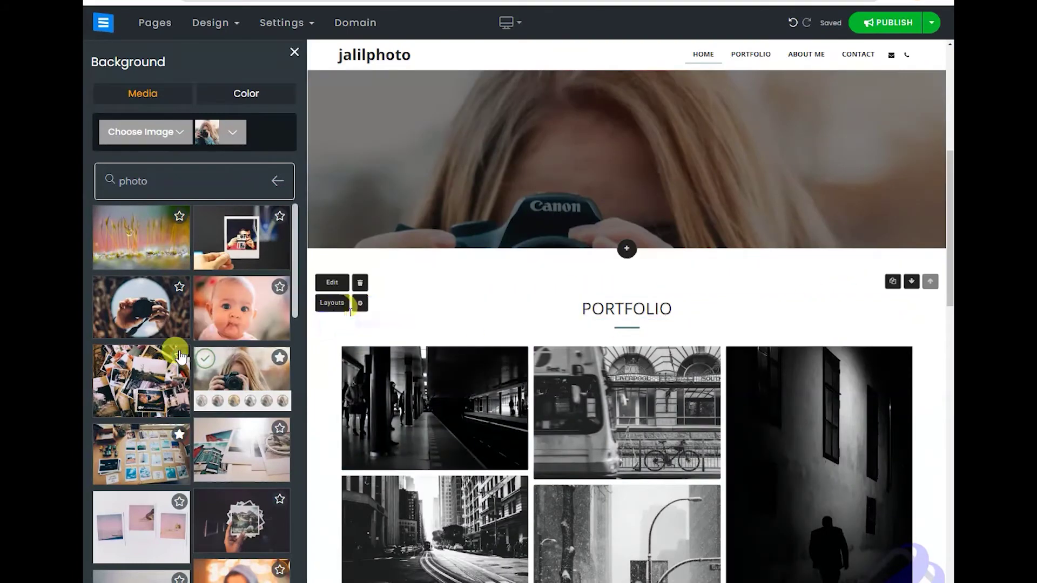
{"action": "scroll", "coordinate": [254, 227], "scroll_direction": "down", "scroll_amount": 1}
{"action": "left_click", "coordinate": [295, 52]}
{"action": "scroll", "coordinate": [417, 330], "scroll_direction": "down", "scroll_amount": 5}
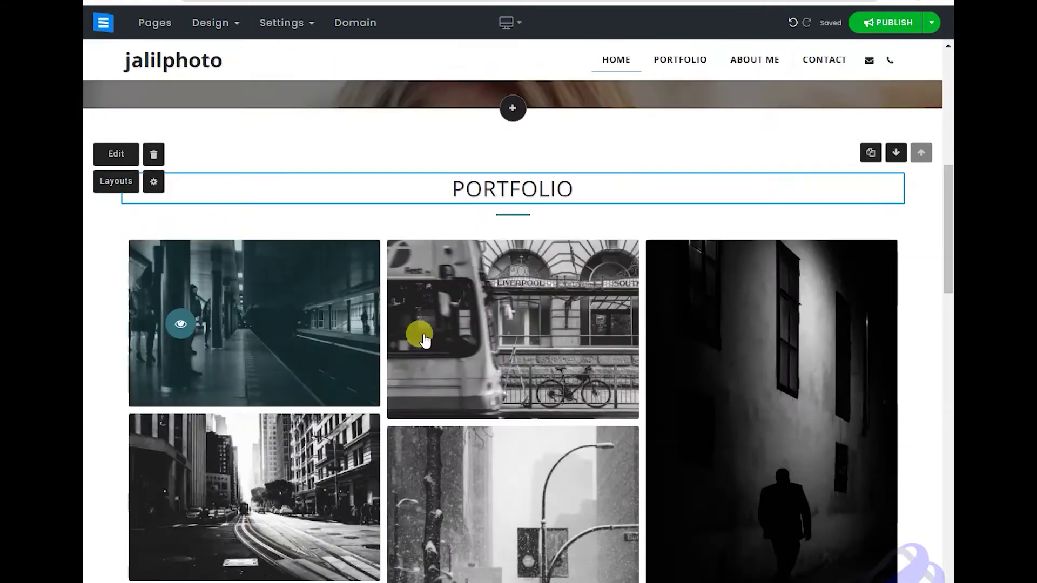
{"action": "scroll", "coordinate": [557, 408], "scroll_direction": "up", "scroll_amount": 6}
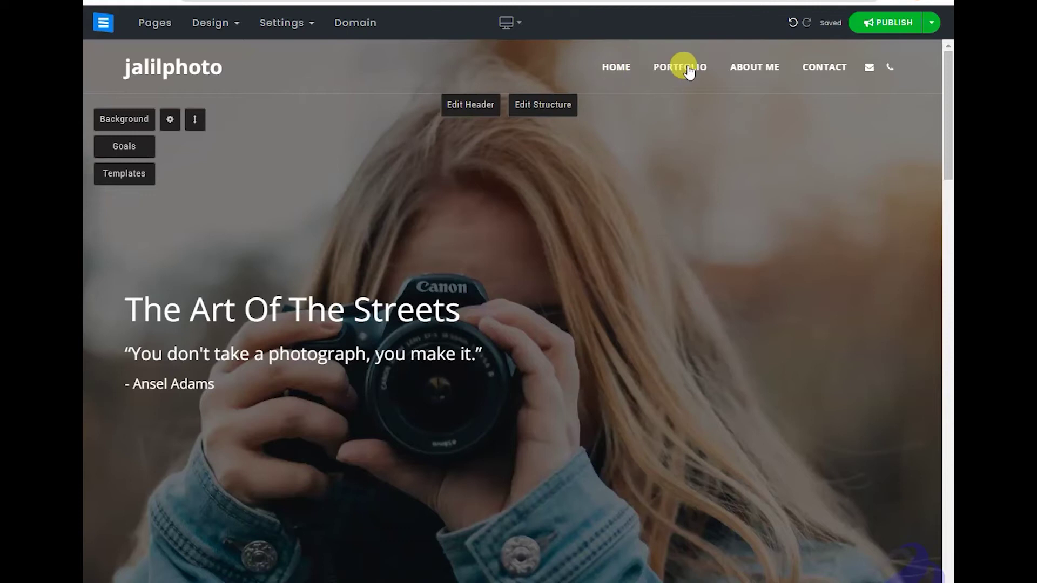
- Replace the About Me image with an uploaded portrait of a smiling man in a suit
{"action": "left_click", "coordinate": [755, 71]}
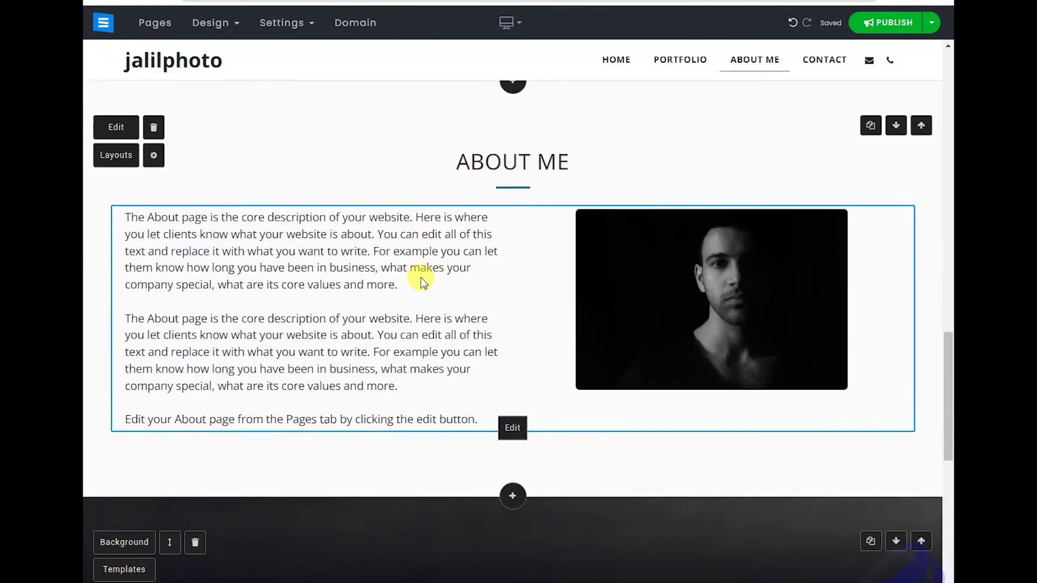
{"action": "left_click", "coordinate": [524, 425]}
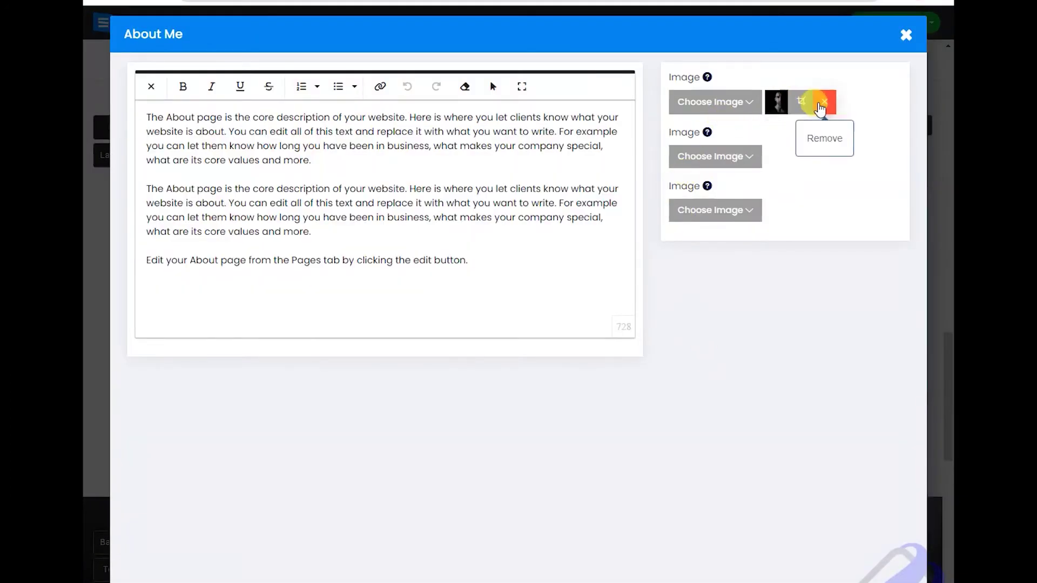
{"action": "left_click", "coordinate": [778, 102]}
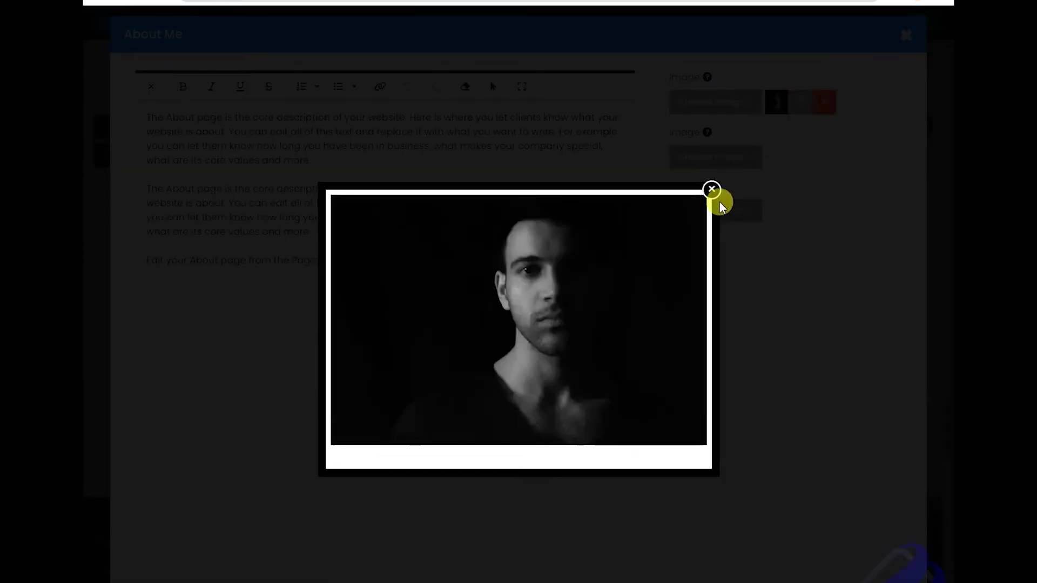
{"action": "left_click", "coordinate": [711, 190]}
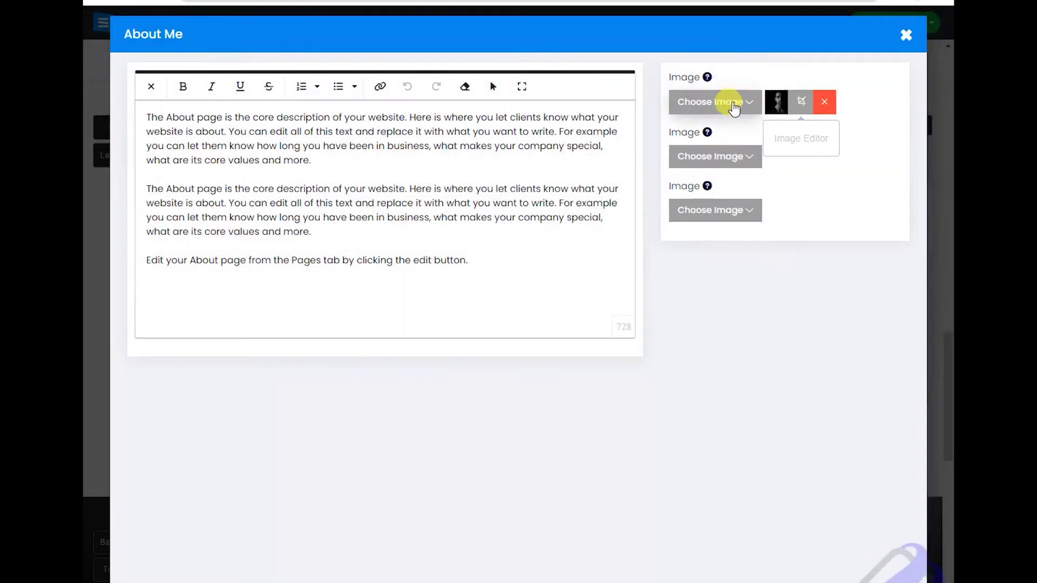
{"action": "left_click", "coordinate": [732, 102]}
{"action": "left_click", "coordinate": [735, 129]}
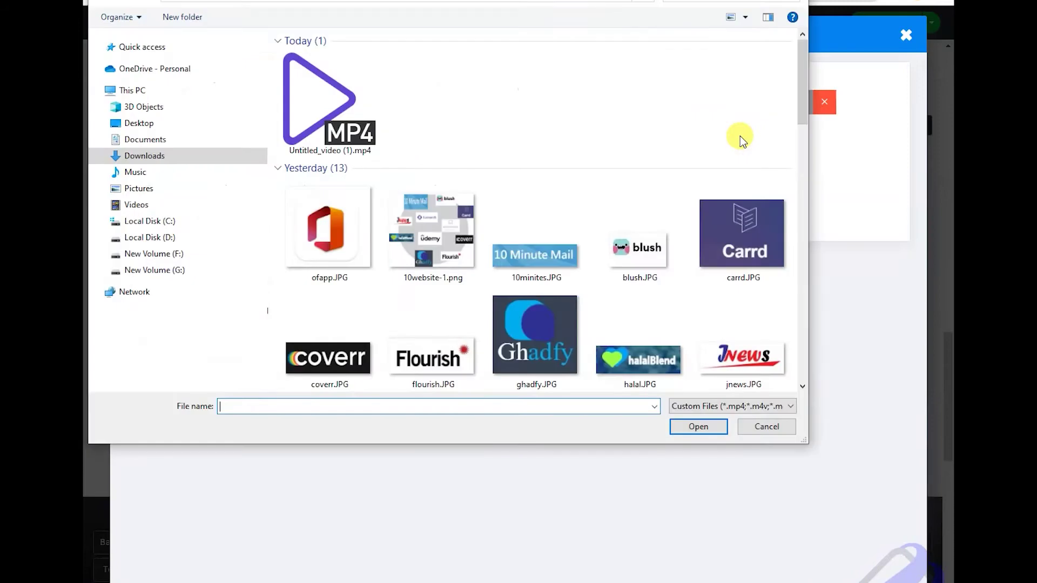
{"action": "scroll", "coordinate": [326, 233], "scroll_direction": "down", "scroll_amount": 10}
{"action": "scroll", "coordinate": [390, 236], "scroll_direction": "up", "scroll_amount": 2}
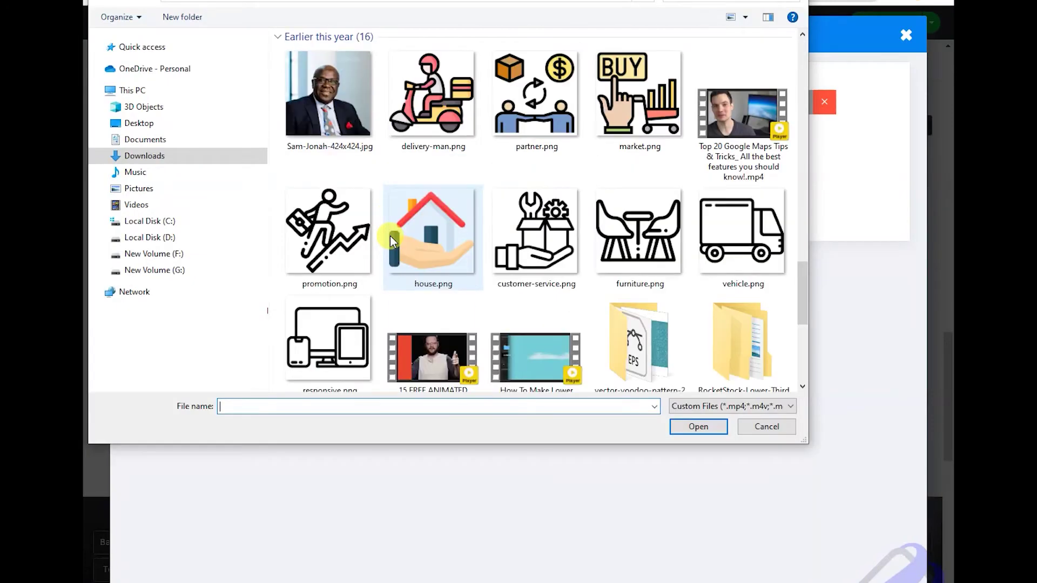
{"action": "double_click", "coordinate": [317, 128]}
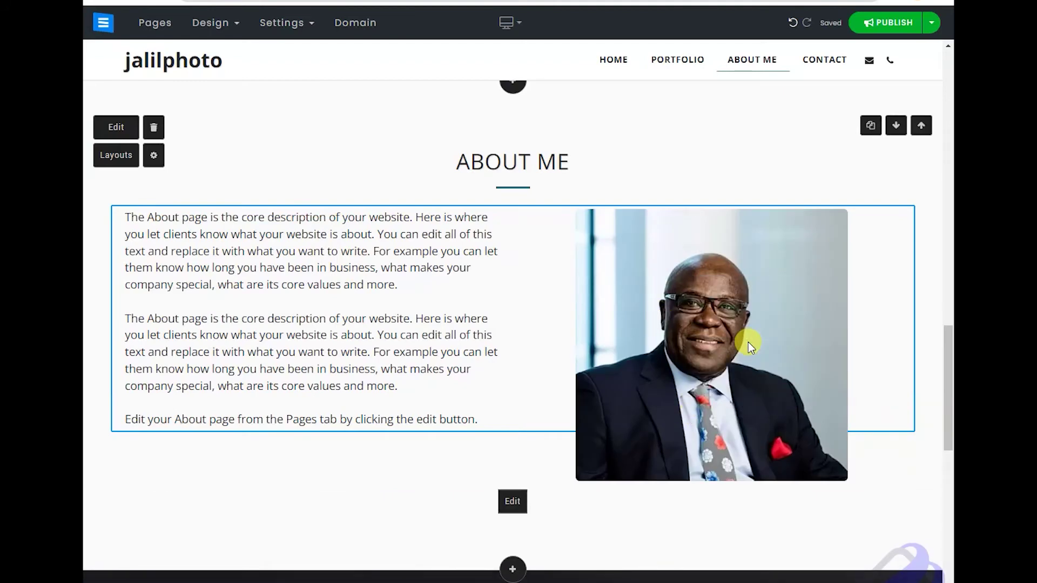
{"action": "scroll", "coordinate": [352, 485], "scroll_direction": "down", "scroll_amount": 5}
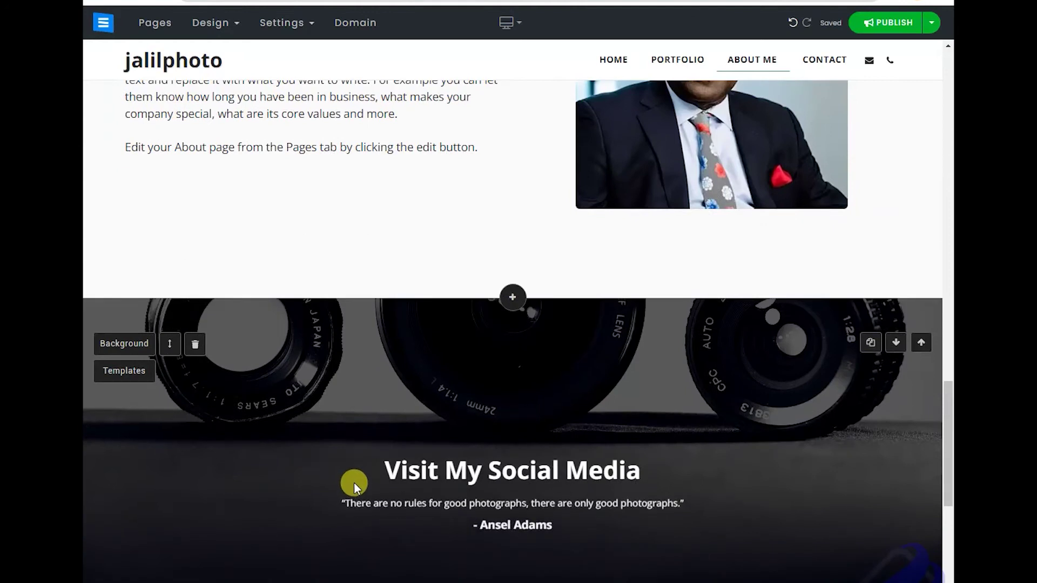
- Go to the Contact section and open its contact details block for editing
{"action": "scroll", "coordinate": [426, 420], "scroll_direction": "up", "scroll_amount": 3}
{"action": "scroll", "coordinate": [426, 420], "scroll_direction": "down", "scroll_amount": 4}
{"action": "scroll", "coordinate": [426, 420], "scroll_direction": "down", "scroll_amount": 1}
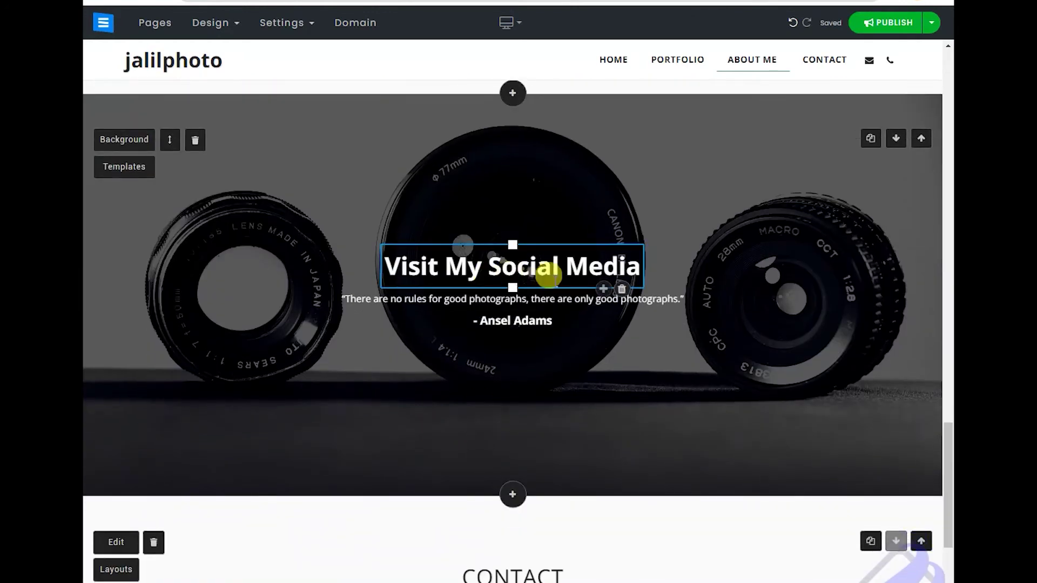
{"action": "scroll", "coordinate": [238, 279], "scroll_direction": "up", "scroll_amount": 10}
{"action": "scroll", "coordinate": [243, 282], "scroll_direction": "up", "scroll_amount": 10}
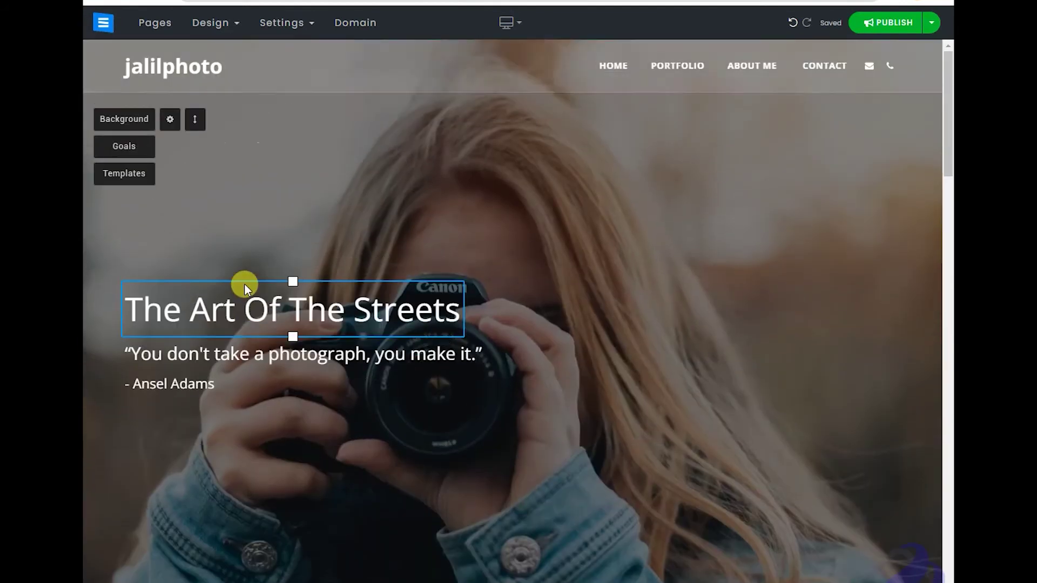
{"action": "left_click", "coordinate": [821, 68]}
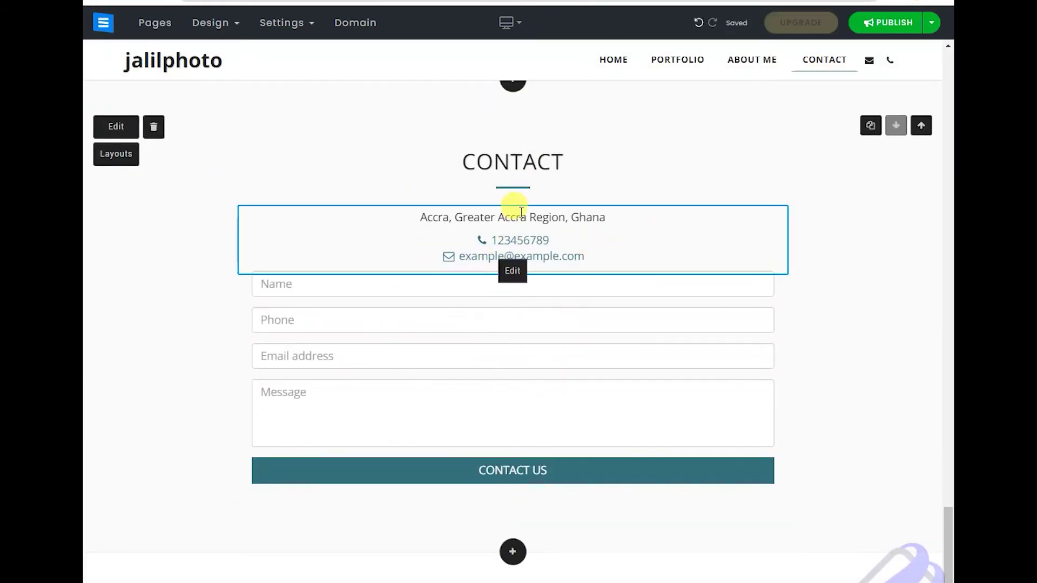
{"action": "left_click", "coordinate": [510, 273]}
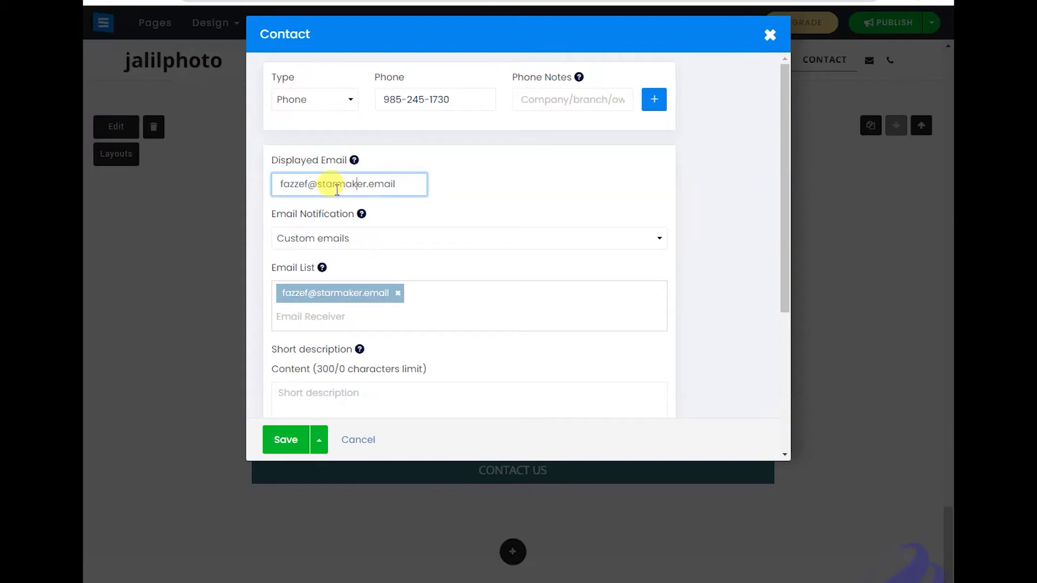
- Keep Email Notification on Custom emails and save the updated phone and email details
{"action": "left_click", "coordinate": [362, 239]}
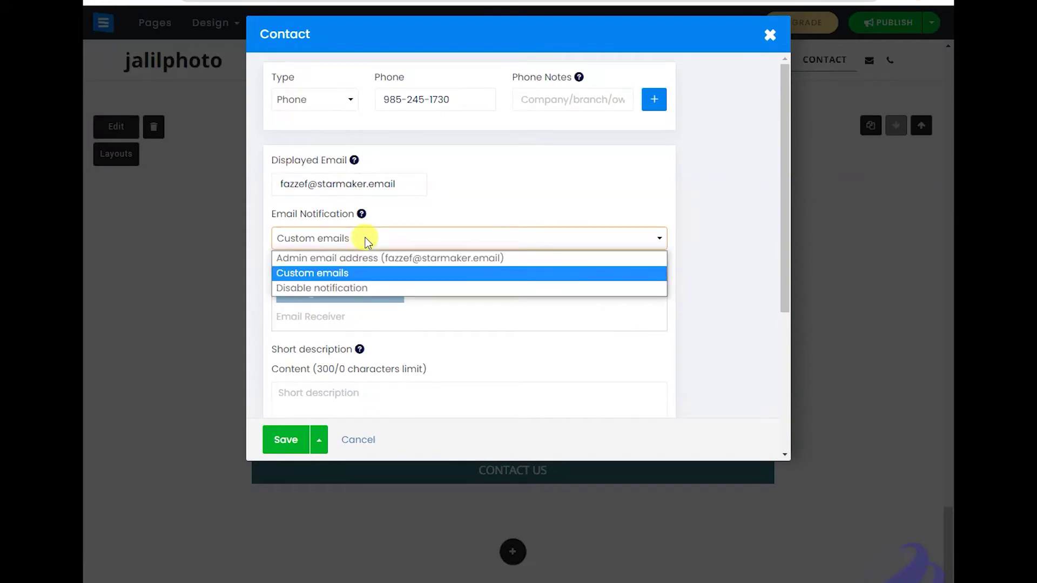
{"action": "left_click", "coordinate": [365, 239]}
{"action": "left_click", "coordinate": [368, 241]}
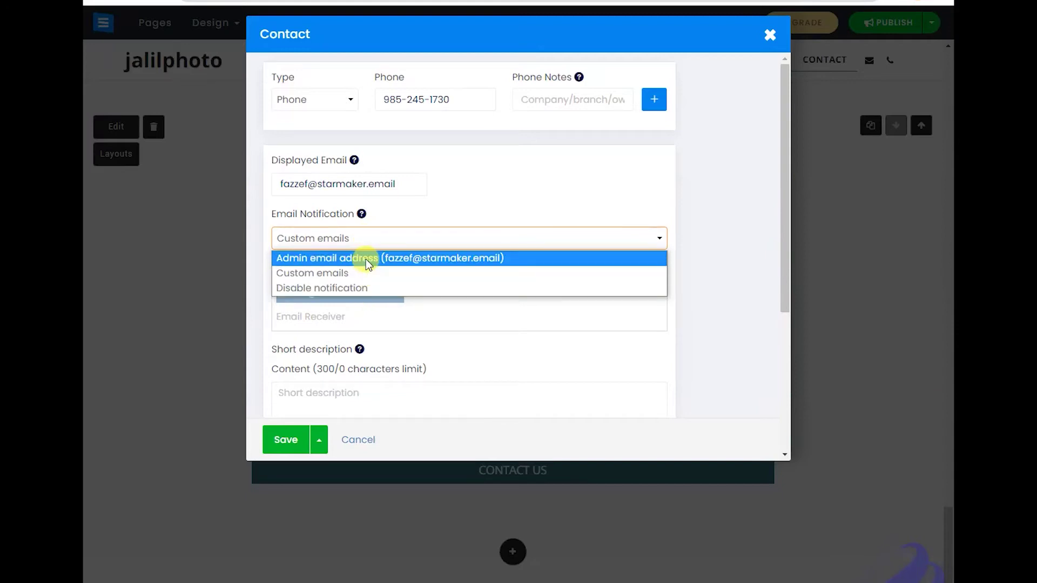
{"action": "left_click", "coordinate": [514, 332]}
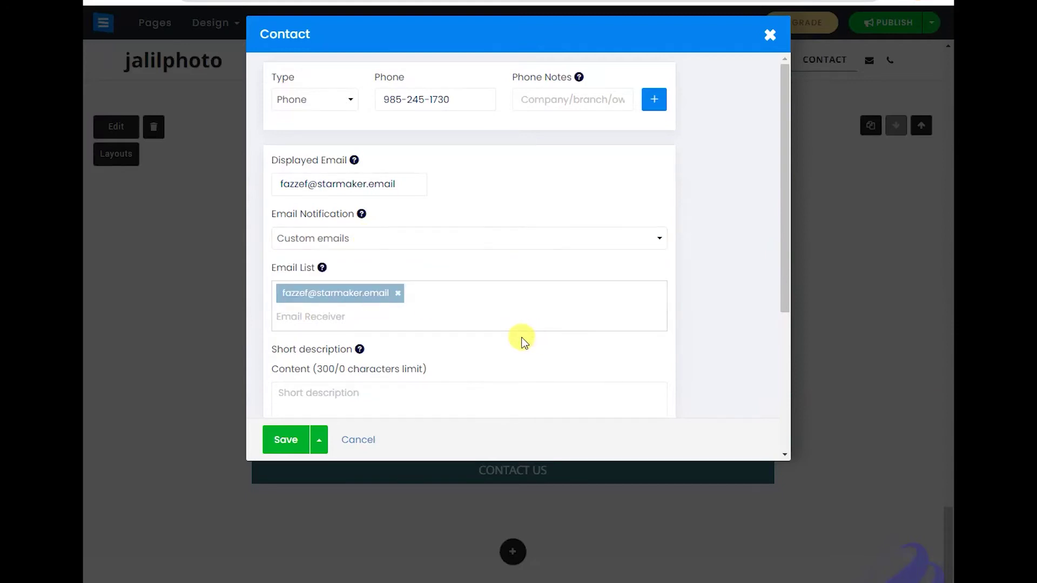
{"action": "left_click", "coordinate": [287, 443]}
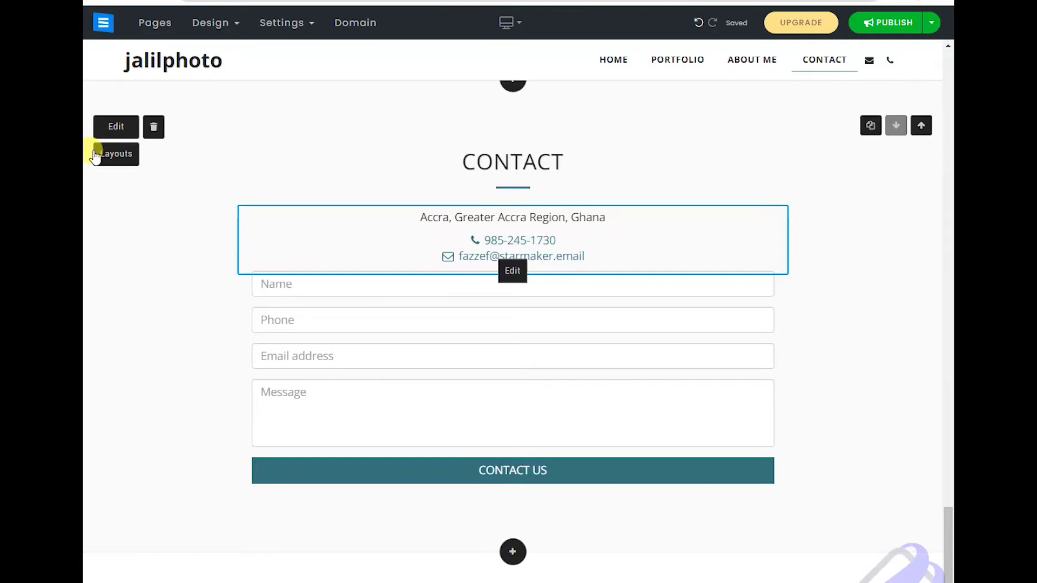
- Add a Vertical Form contact form to the hero, then remove it again
{"action": "scroll", "coordinate": [243, 259], "scroll_direction": "up", "scroll_amount": 10}
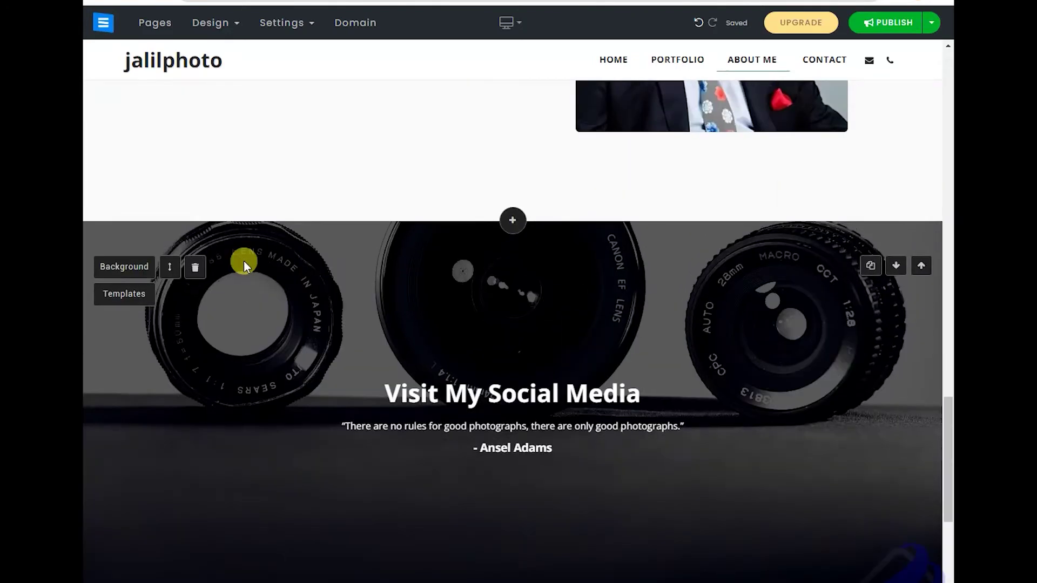
{"action": "scroll", "coordinate": [243, 260], "scroll_direction": "down", "scroll_amount": 6}
{"action": "scroll", "coordinate": [242, 260], "scroll_direction": "up", "scroll_amount": 10}
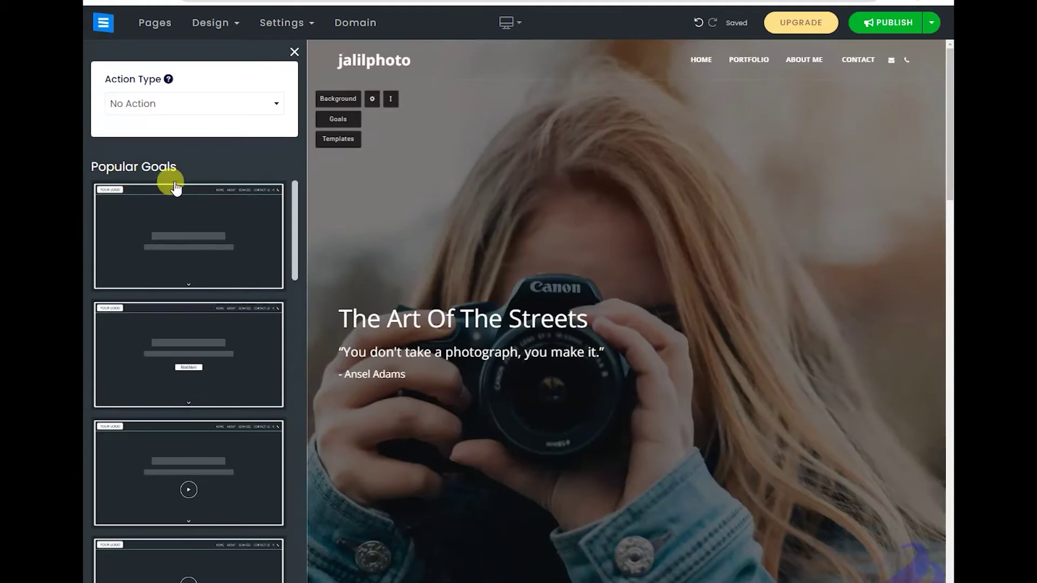
{"action": "scroll", "coordinate": [215, 408], "scroll_direction": "down", "scroll_amount": 3}
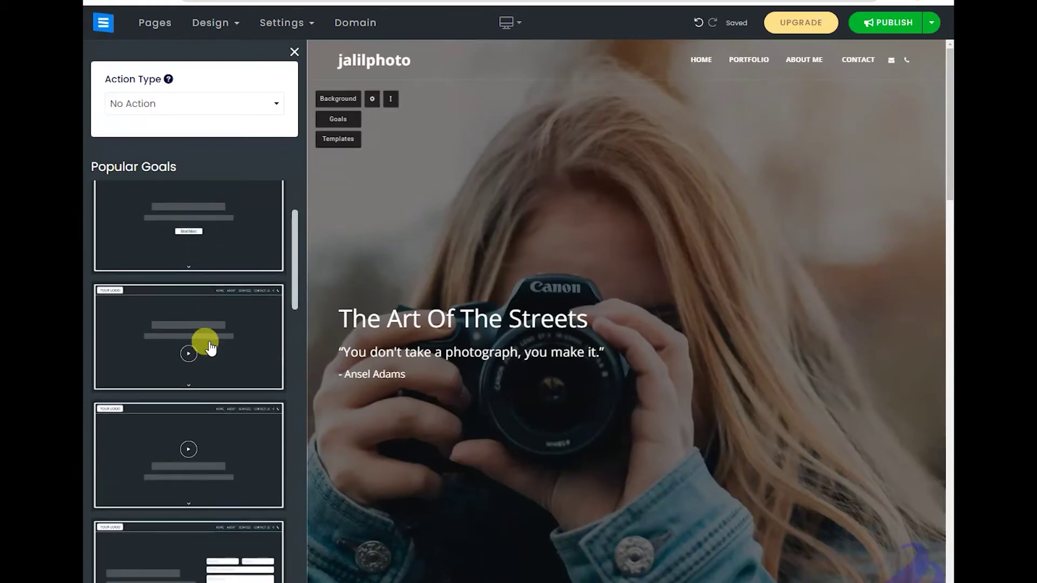
{"action": "scroll", "coordinate": [173, 398], "scroll_direction": "down", "scroll_amount": 3}
{"action": "left_click", "coordinate": [146, 443]}
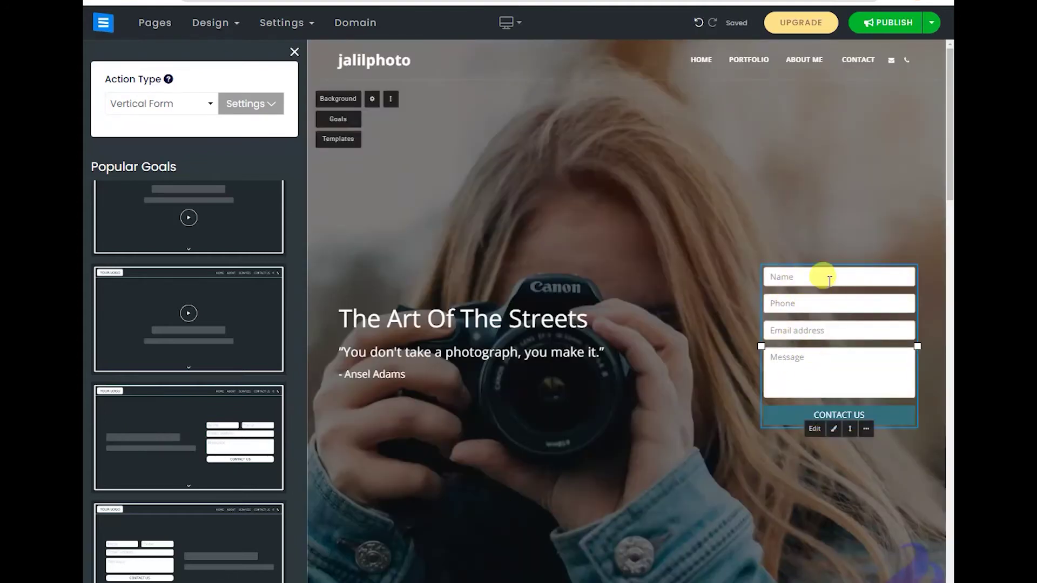
{"action": "left_click", "coordinate": [867, 433]}
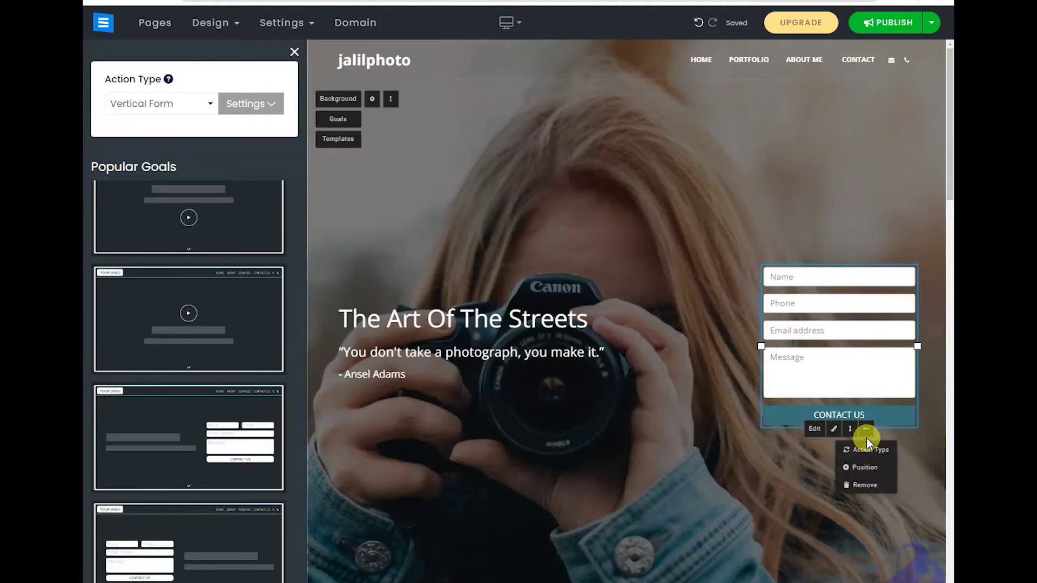
{"action": "left_click", "coordinate": [863, 467]}
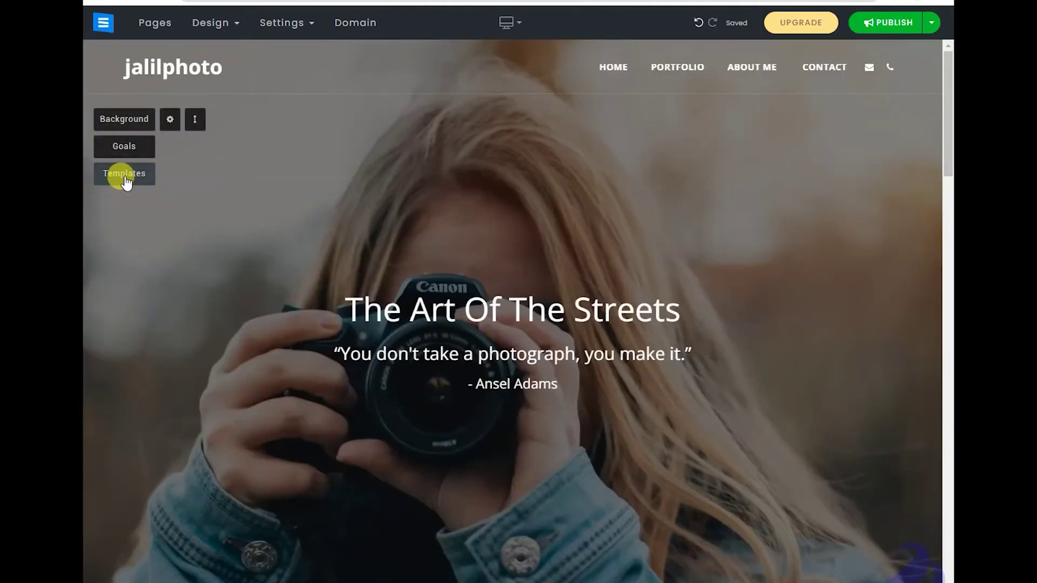
- Browse the hero layout templates and apply the painter template
{"action": "left_click", "coordinate": [124, 180]}
{"action": "scroll", "coordinate": [271, 359], "scroll_direction": "down", "scroll_amount": 5}
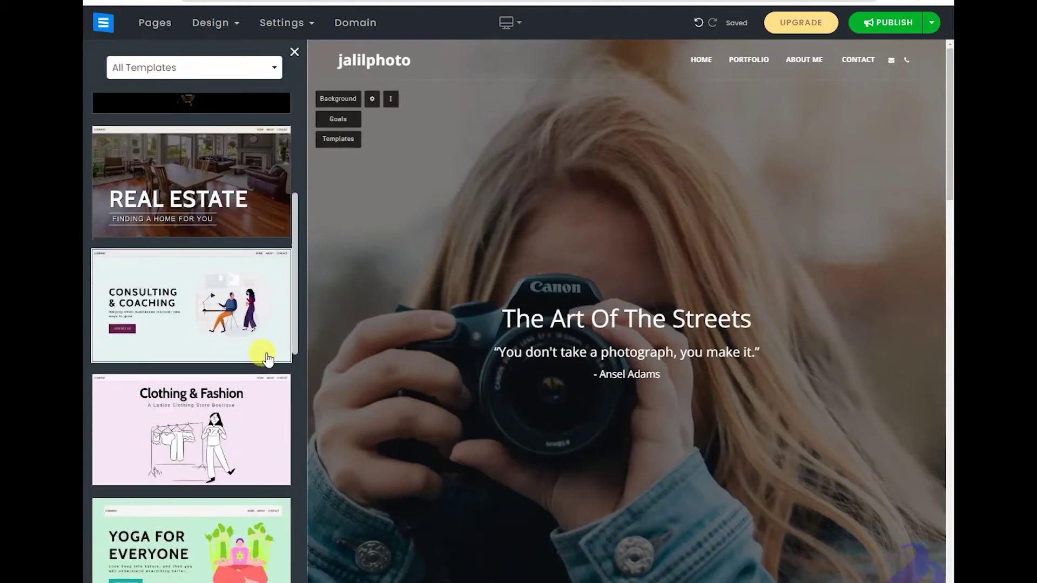
{"action": "scroll", "coordinate": [268, 358], "scroll_direction": "down", "scroll_amount": 2}
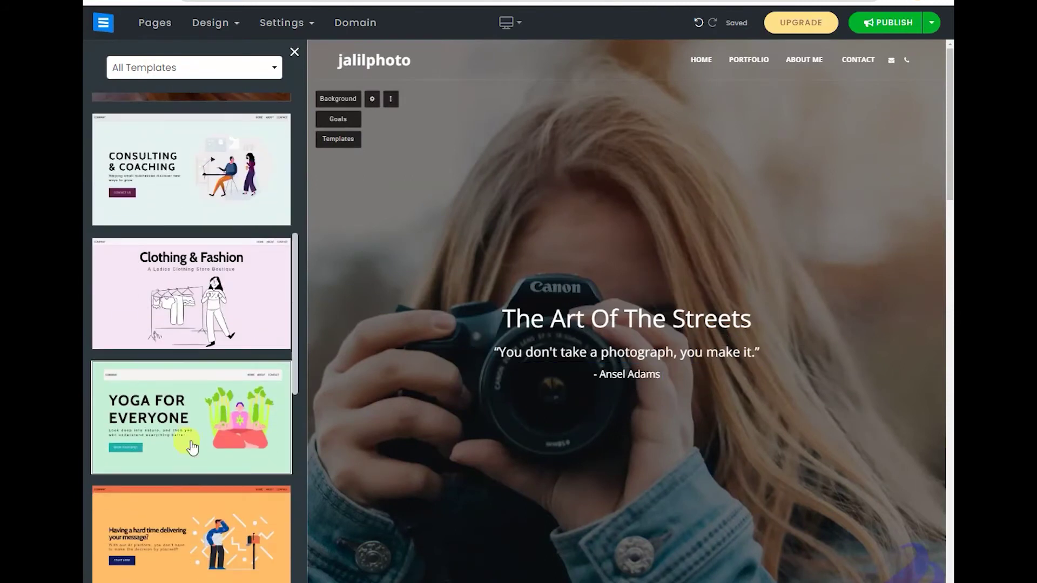
{"action": "scroll", "coordinate": [193, 449], "scroll_direction": "down", "scroll_amount": 6}
{"action": "left_click", "coordinate": [209, 67]}
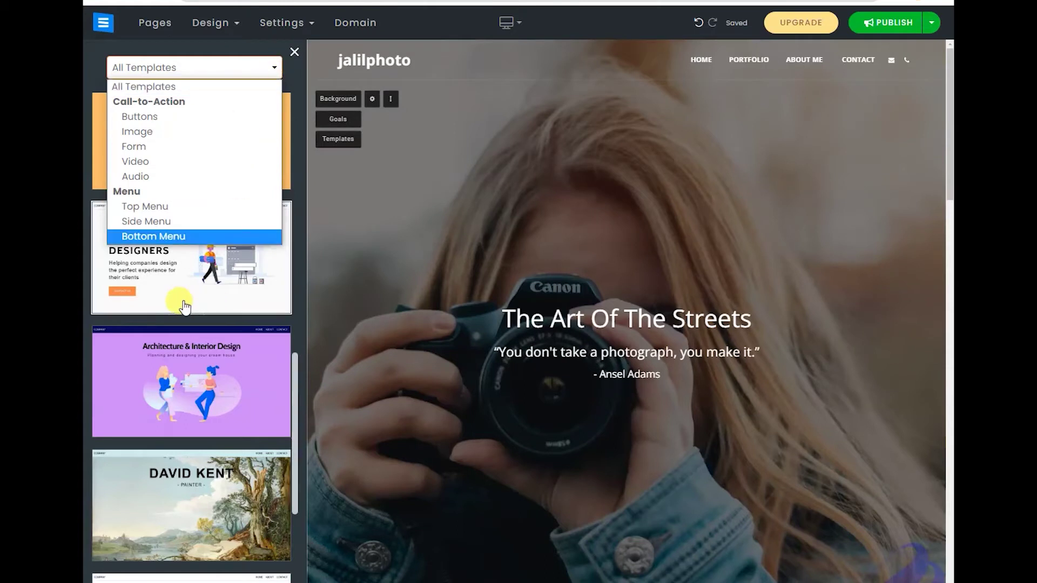
{"action": "scroll", "coordinate": [224, 392], "scroll_direction": "down", "scroll_amount": 5}
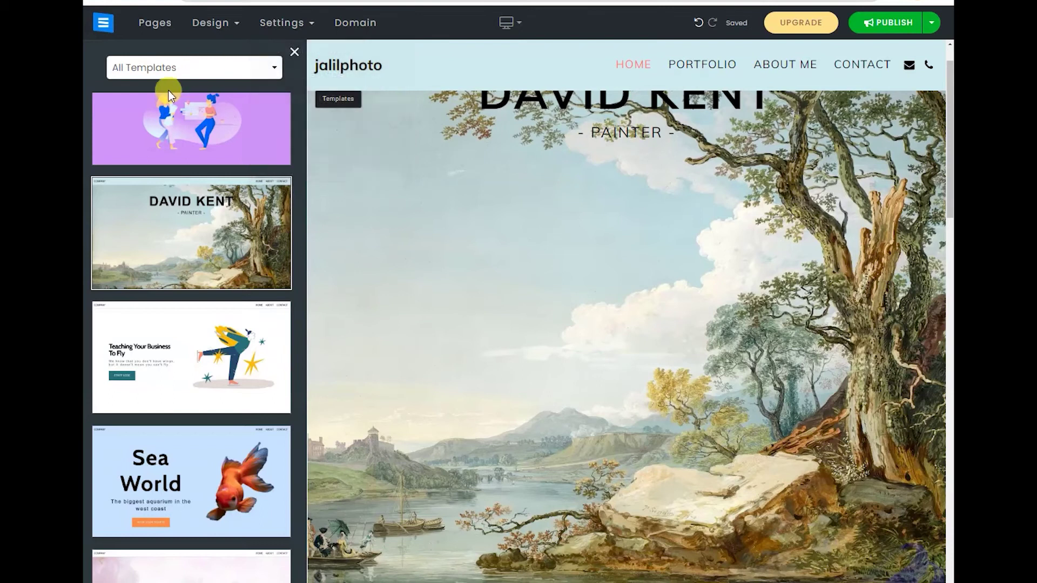
{"action": "left_click", "coordinate": [217, 67]}
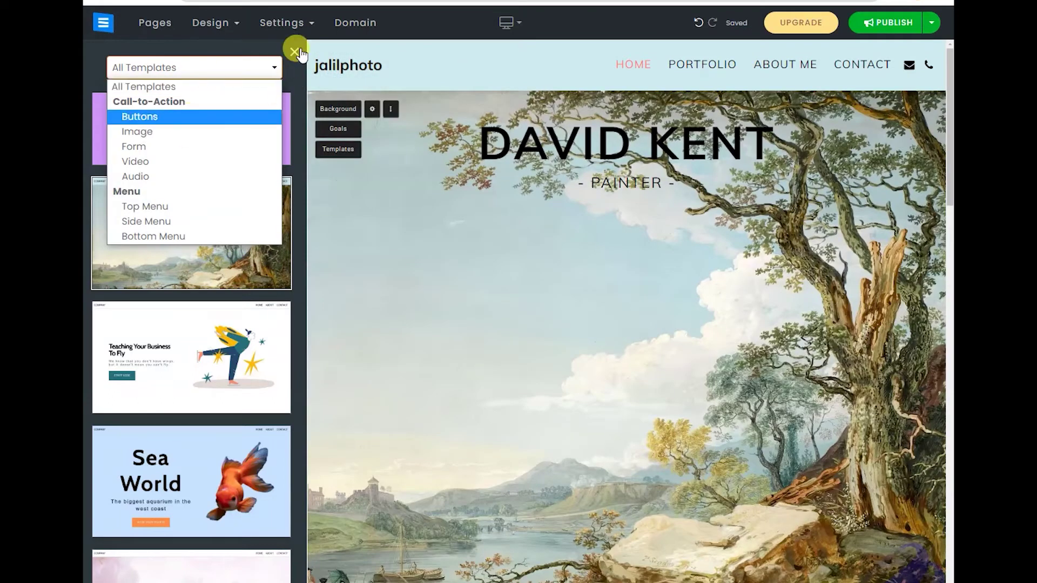
{"action": "left_click", "coordinate": [286, 44]}
{"action": "left_click", "coordinate": [294, 51]}
- Set the hero background to the woman-with-camera photo
{"action": "left_click", "coordinate": [132, 86]}
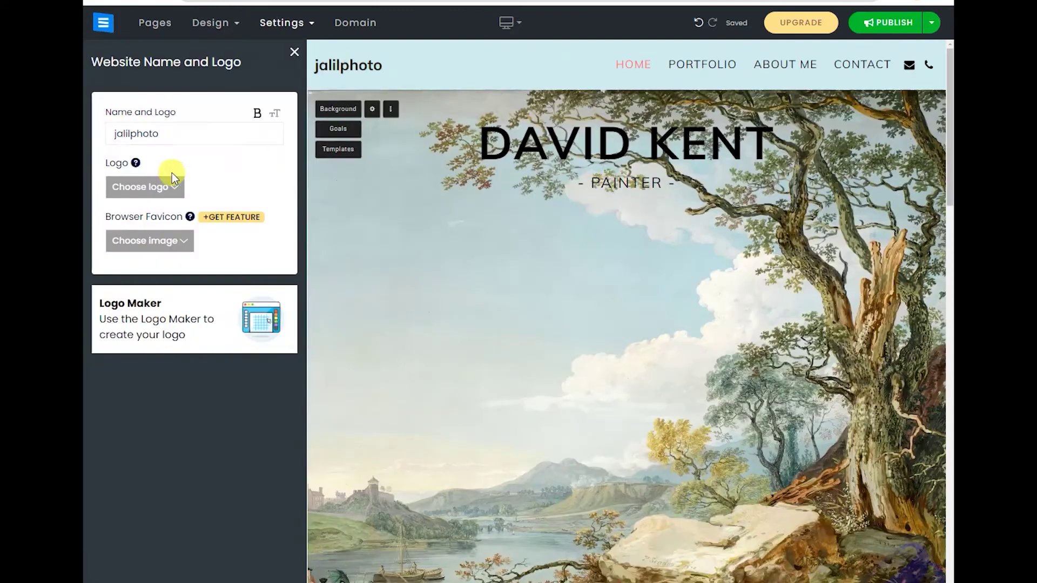
{"action": "left_click", "coordinate": [294, 52]}
{"action": "left_click", "coordinate": [120, 132]}
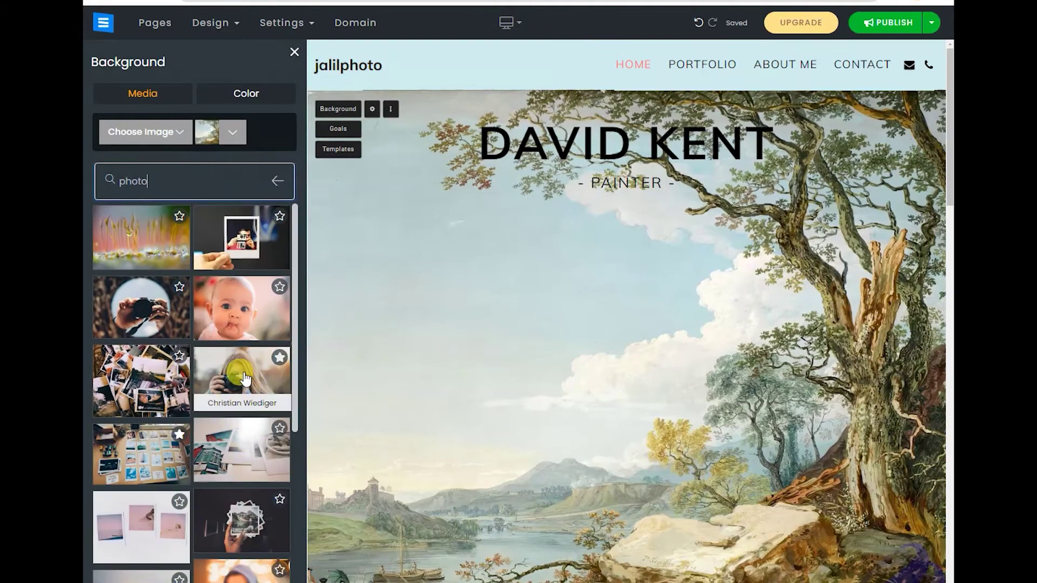
{"action": "left_click", "coordinate": [242, 378]}
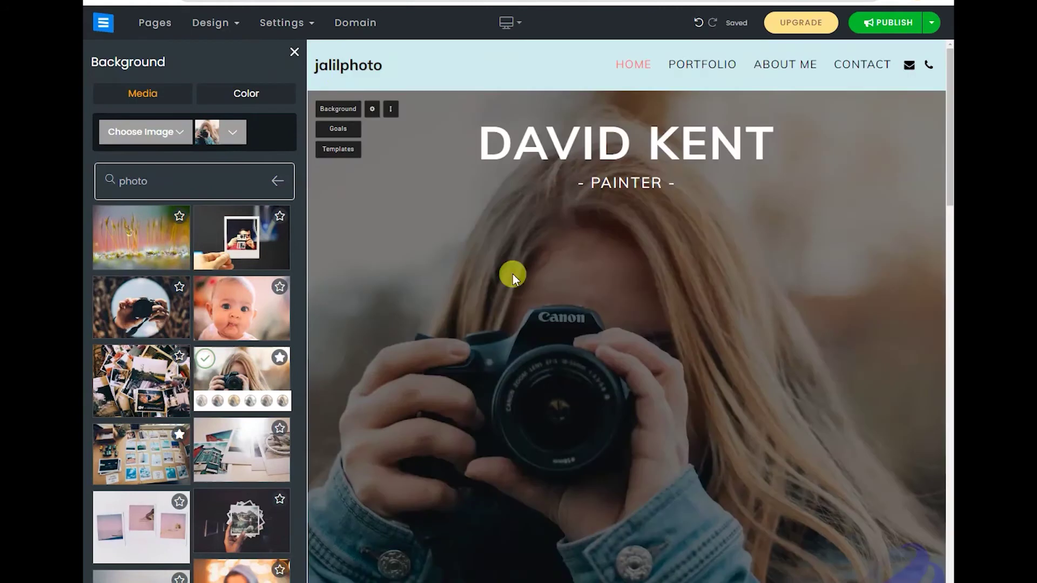
{"action": "left_click", "coordinate": [295, 52]}
{"action": "scroll", "coordinate": [588, 377], "scroll_direction": "down", "scroll_amount": 8}
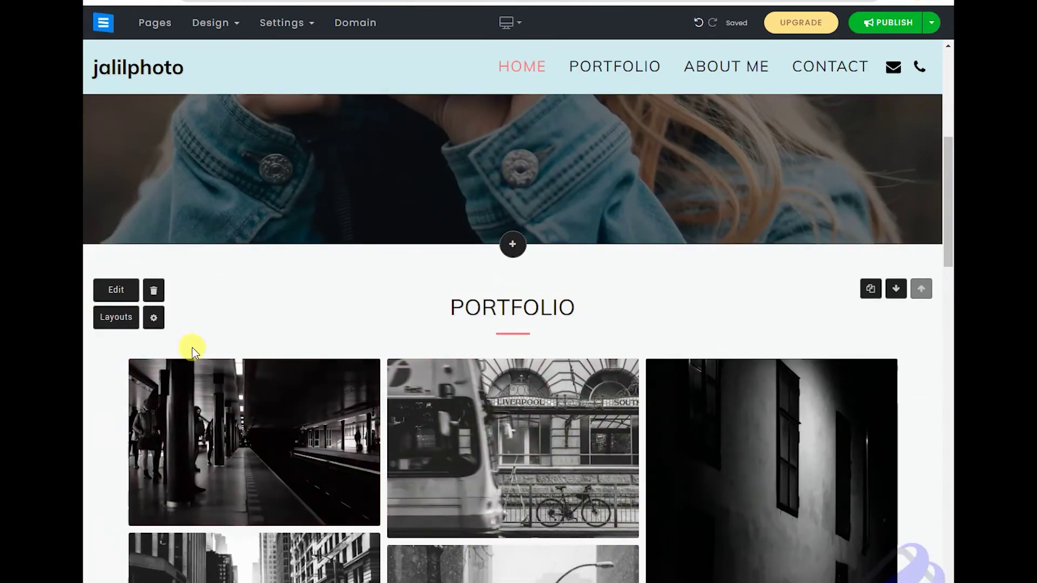
- Open the Portfolio gallery and delete the subway, Liverpool bus, dark building and city street photos
{"action": "scroll", "coordinate": [281, 459], "scroll_direction": "down", "scroll_amount": 1}
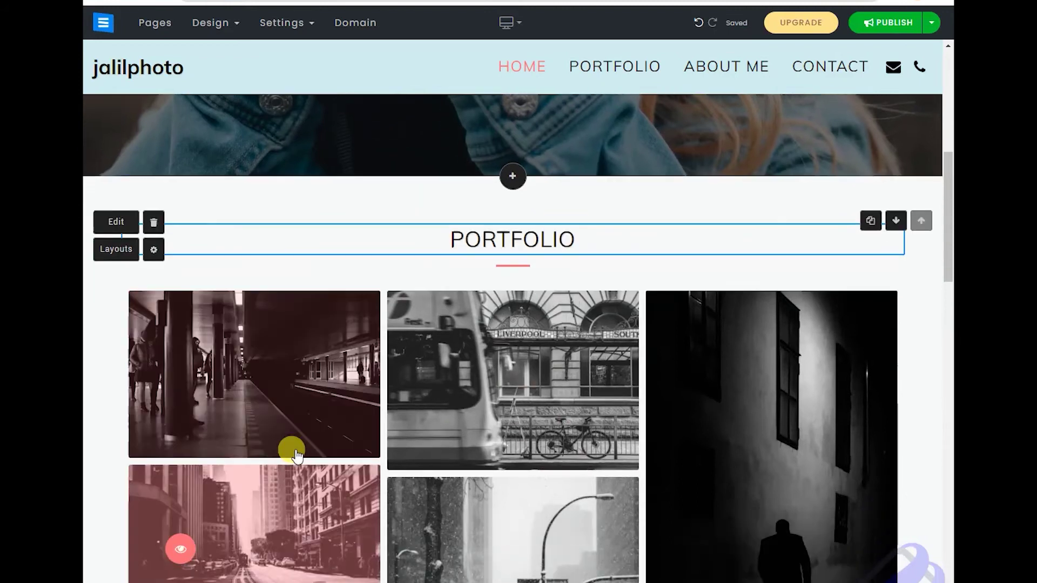
{"action": "left_click", "coordinate": [116, 224]}
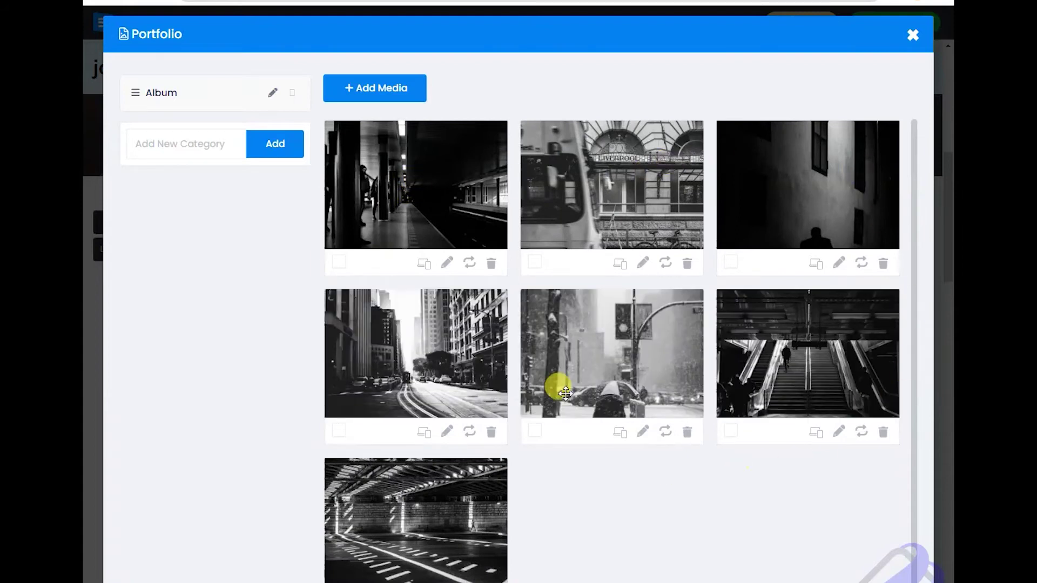
{"action": "left_click", "coordinate": [490, 265]}
{"action": "left_click", "coordinate": [412, 273]}
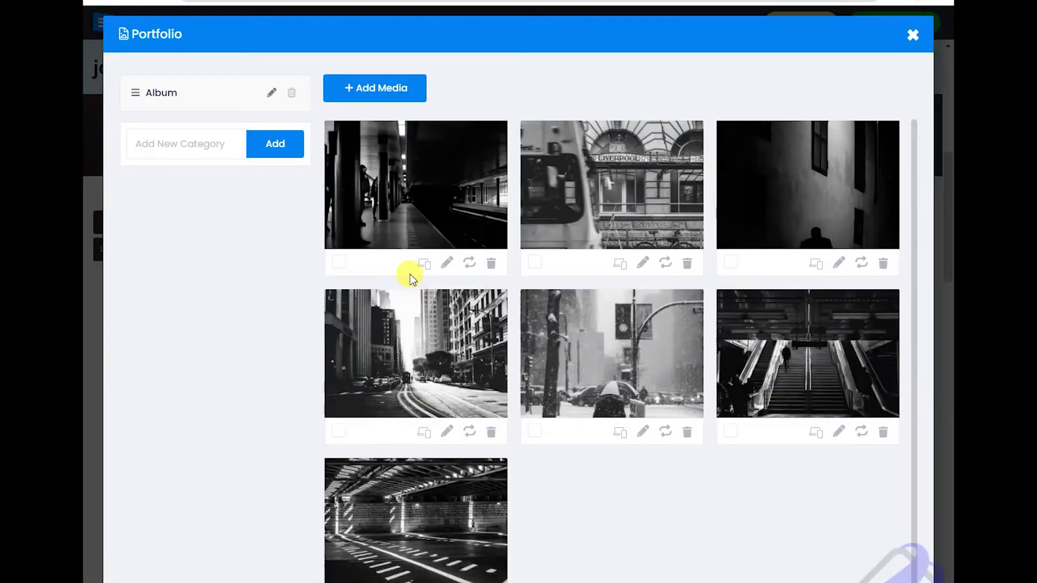
{"action": "left_click", "coordinate": [494, 266]}
{"action": "left_click", "coordinate": [416, 275]}
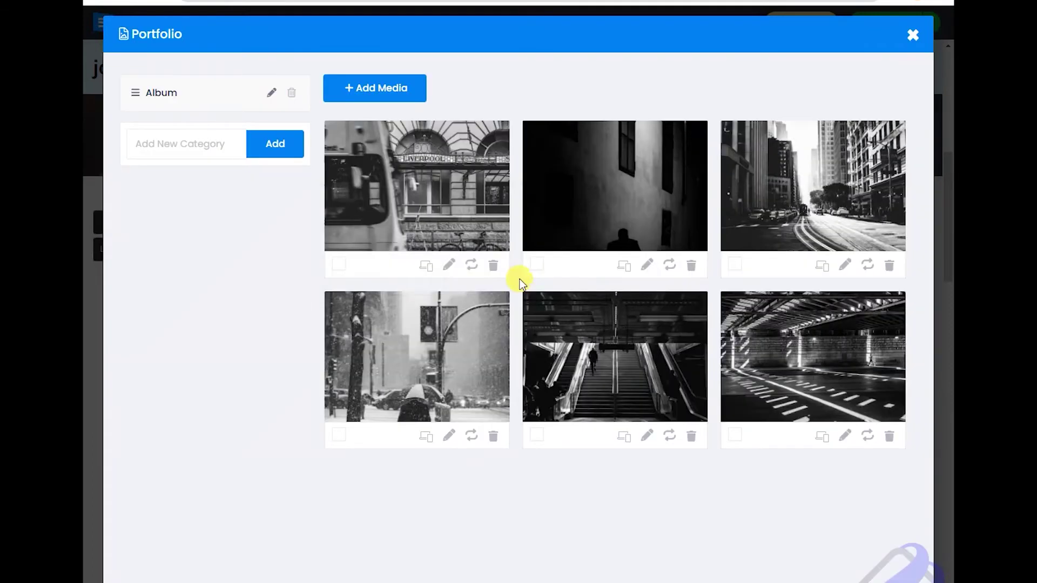
{"action": "left_click", "coordinate": [494, 266]}
{"action": "left_click", "coordinate": [414, 274]}
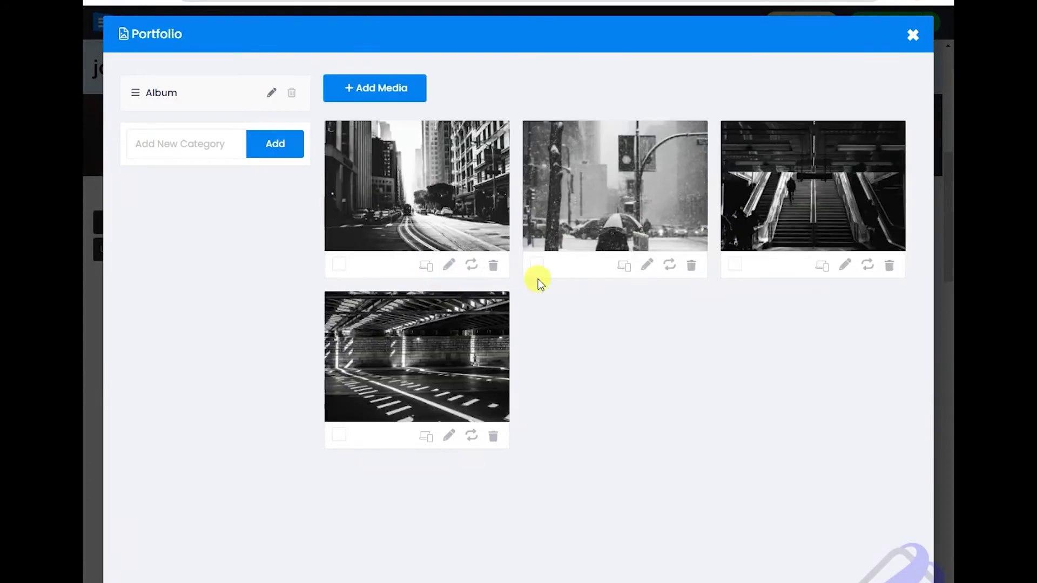
{"action": "left_click", "coordinate": [492, 267]}
{"action": "left_click", "coordinate": [415, 274]}
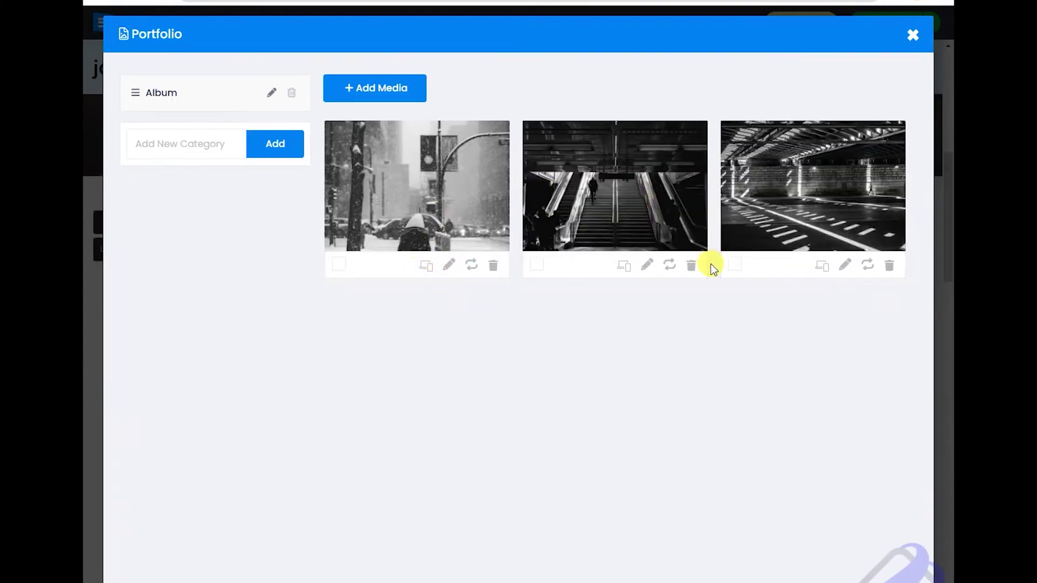
- Delete the stairs, snowy street and underpass photos, and open the Add Media upload window
{"action": "left_click", "coordinate": [692, 266]}
{"action": "left_click", "coordinate": [603, 284]}
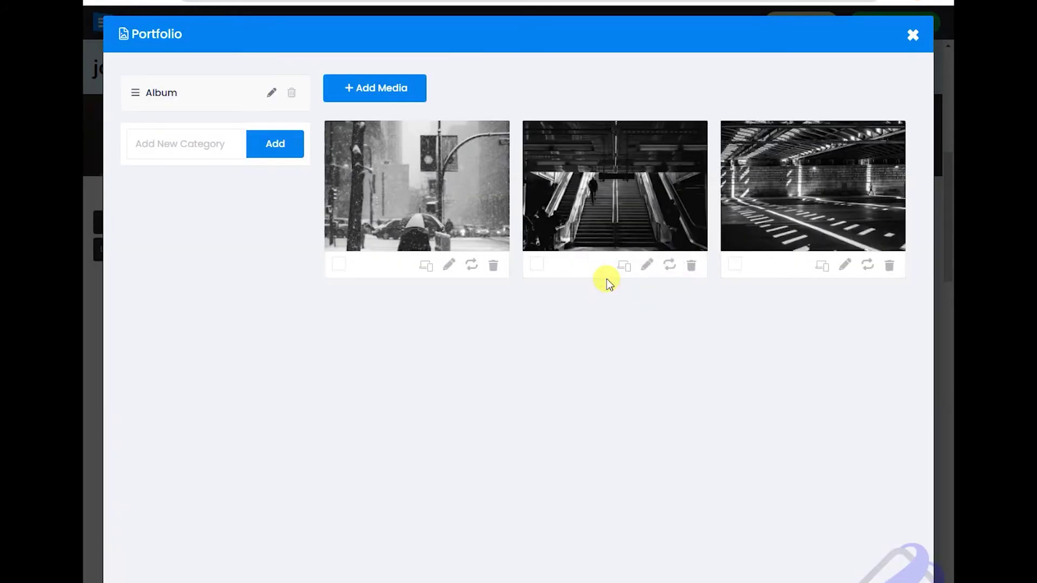
{"action": "left_click", "coordinate": [492, 266]}
{"action": "left_click", "coordinate": [454, 275]}
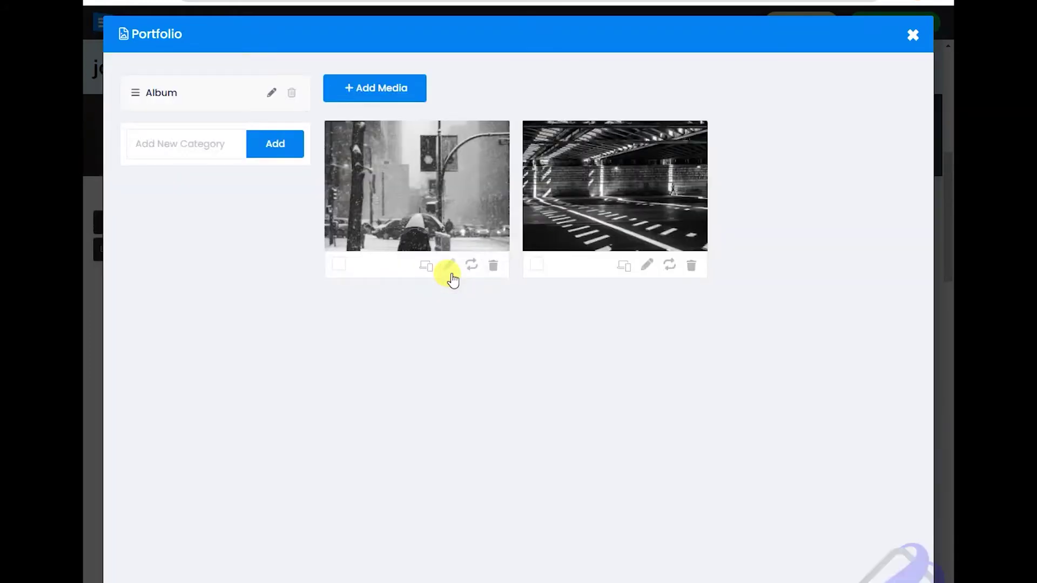
{"action": "left_click", "coordinate": [493, 265]}
{"action": "left_click", "coordinate": [412, 275]}
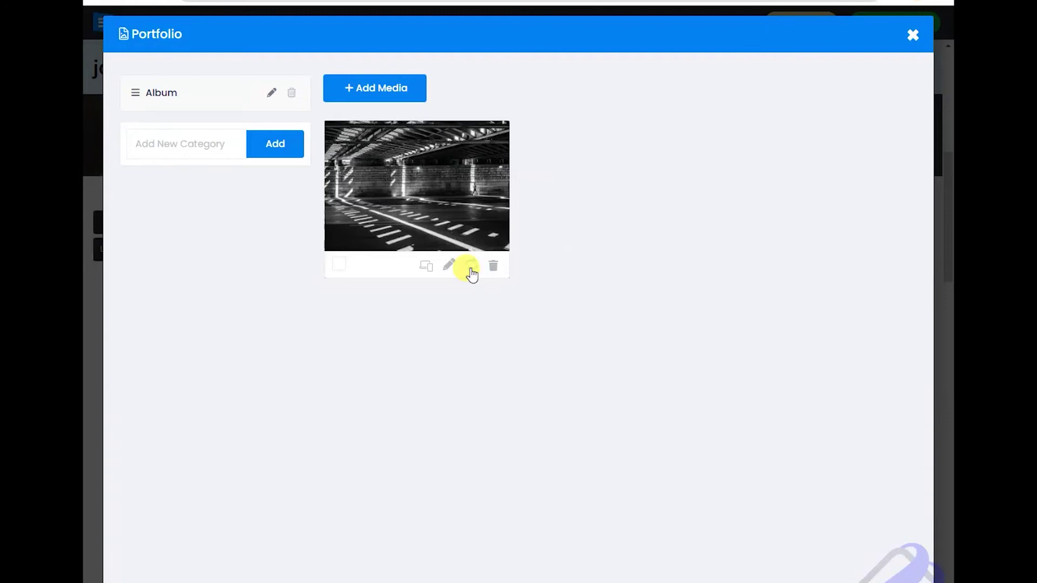
{"action": "left_click", "coordinate": [494, 268]}
{"action": "left_click", "coordinate": [412, 276]}
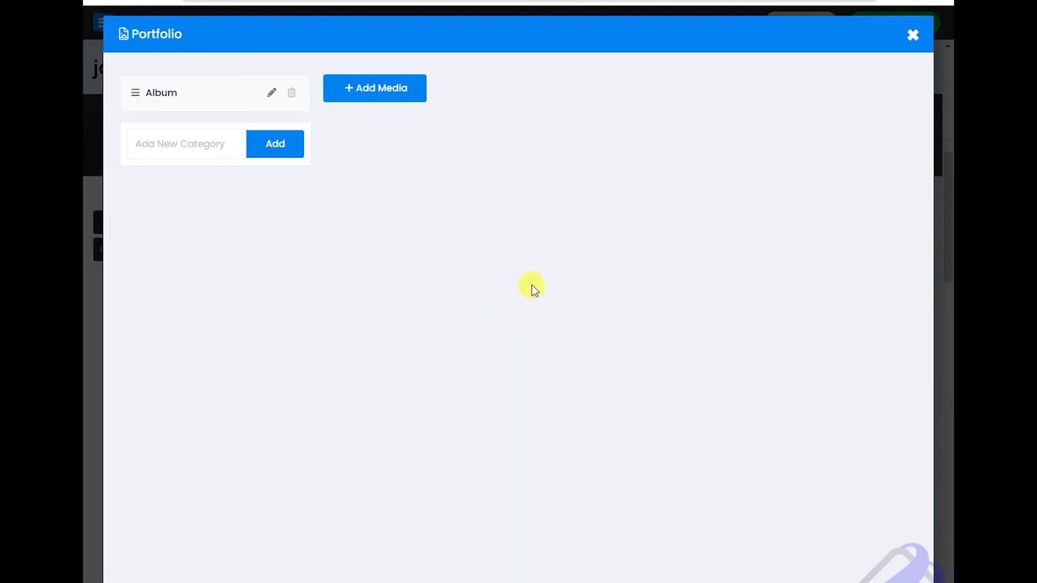
{"action": "left_click", "coordinate": [373, 95]}
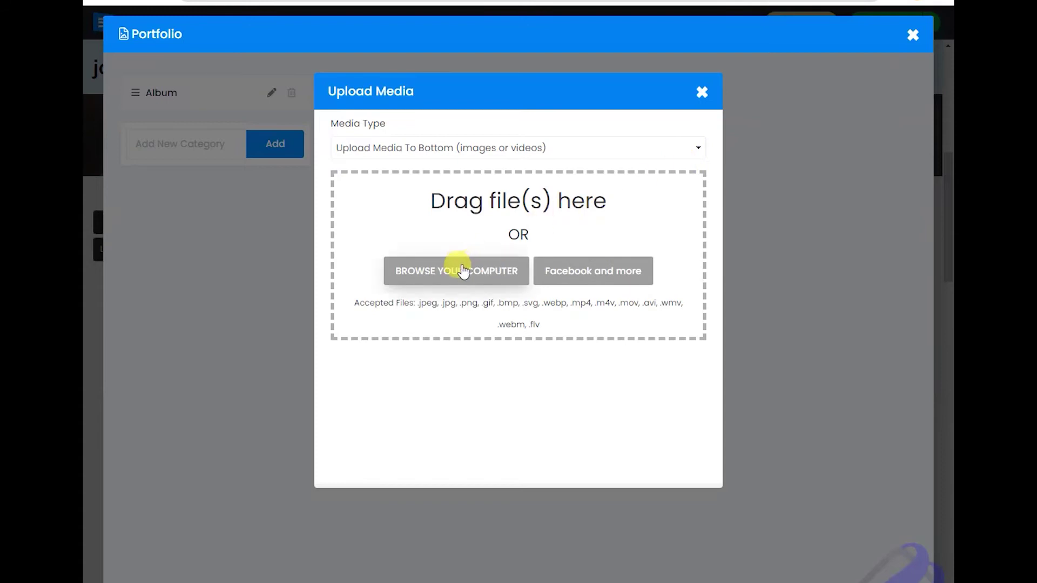
- Upload ofapp.JPG, the Office image, from the computer into the portfolio album
{"action": "left_click", "coordinate": [489, 277]}
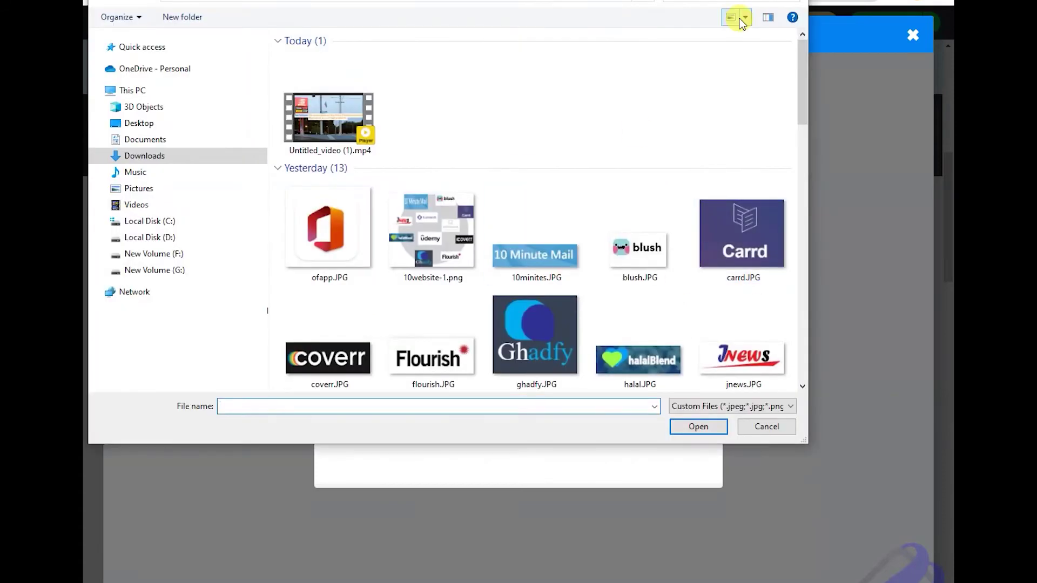
{"action": "key", "text": "Escape"}
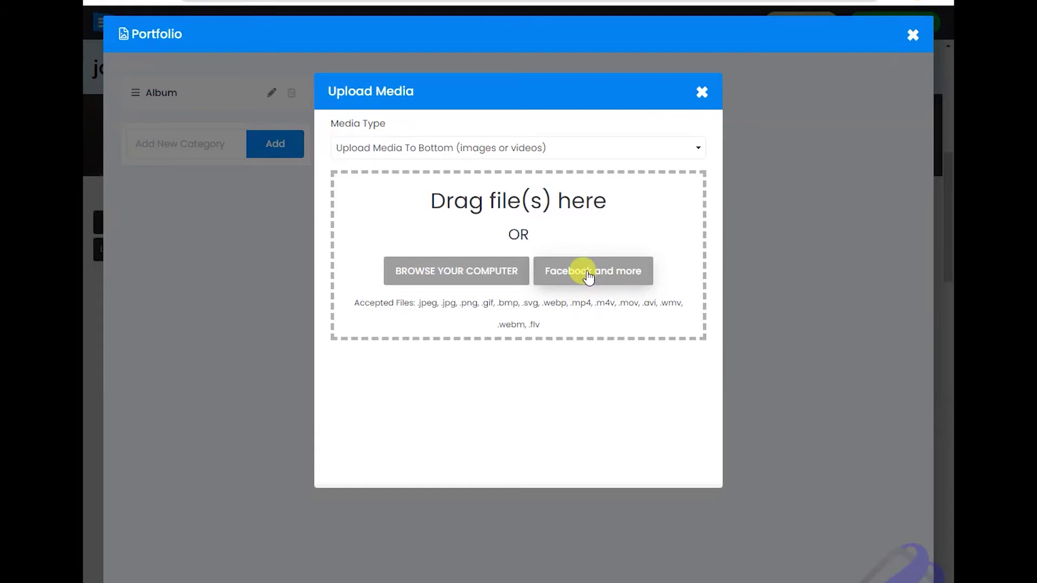
{"action": "left_click", "coordinate": [588, 277]}
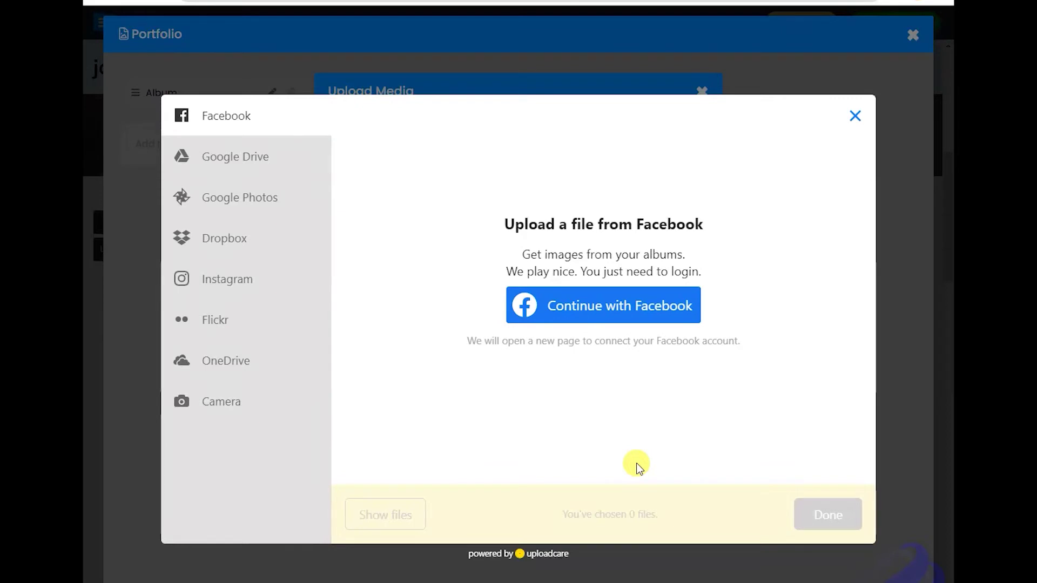
{"action": "left_click", "coordinate": [856, 115]}
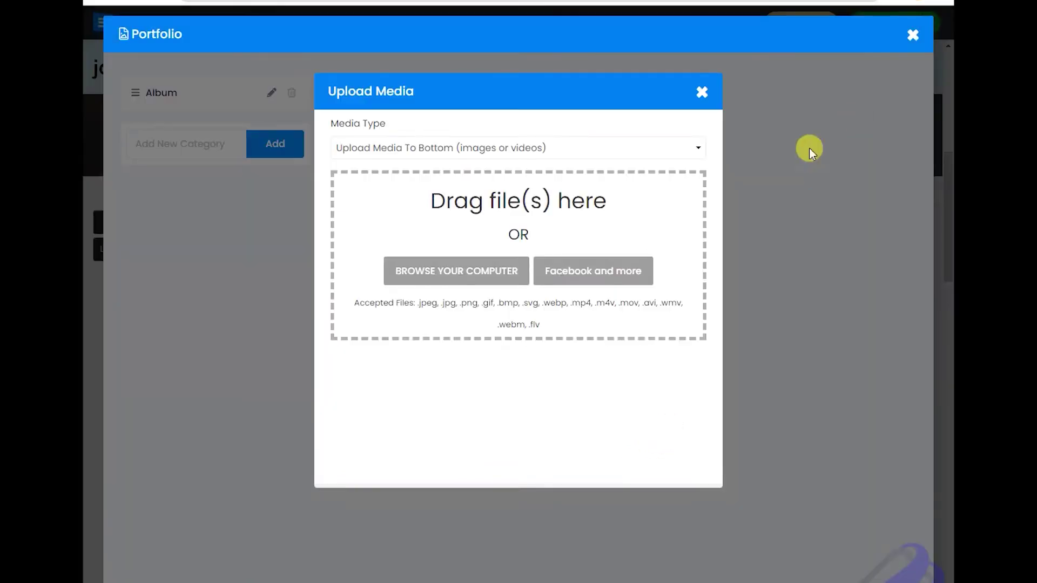
{"action": "left_click", "coordinate": [451, 272]}
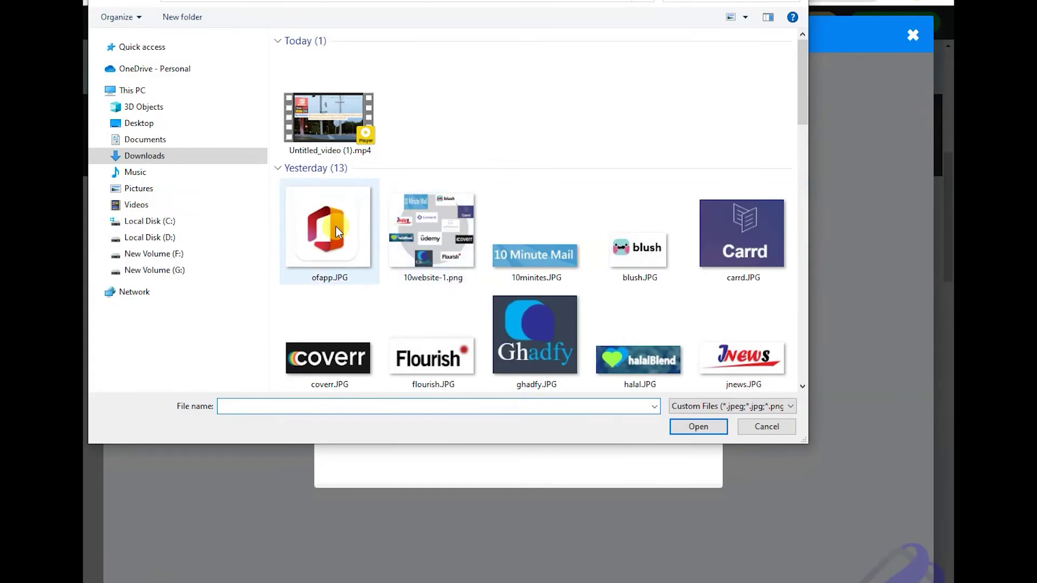
{"action": "double_click", "coordinate": [335, 226]}
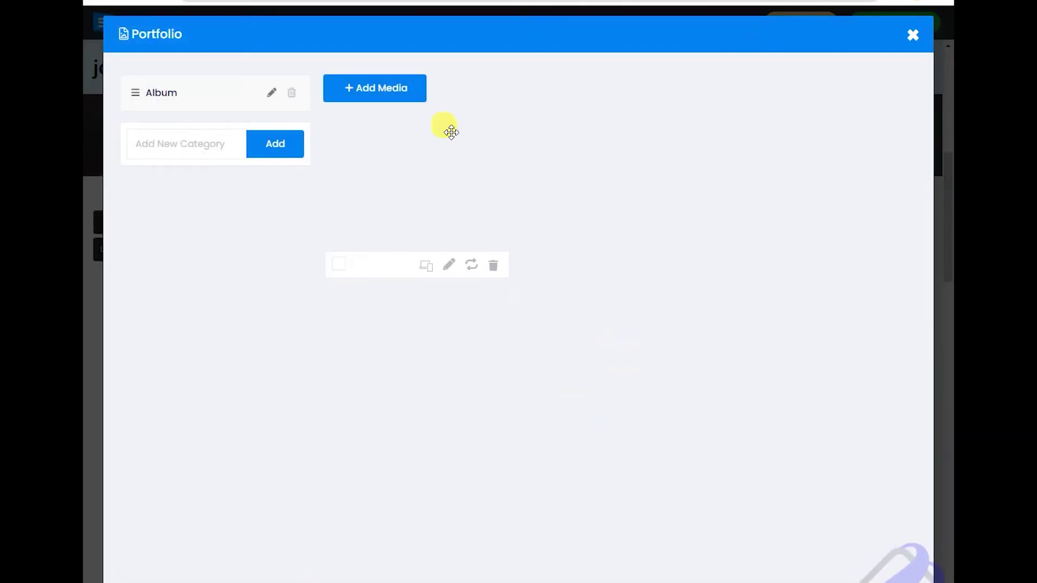
- Upload udemy.JPG to the portfolio album
{"action": "left_click", "coordinate": [401, 98]}
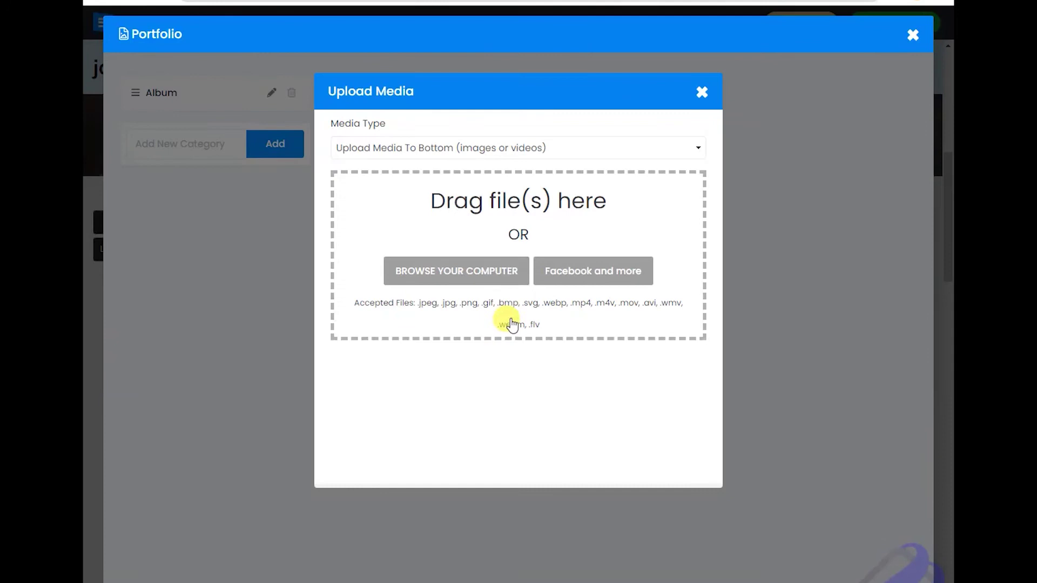
{"action": "left_click", "coordinate": [494, 281]}
{"action": "scroll", "coordinate": [528, 278], "scroll_direction": "down", "scroll_amount": 3}
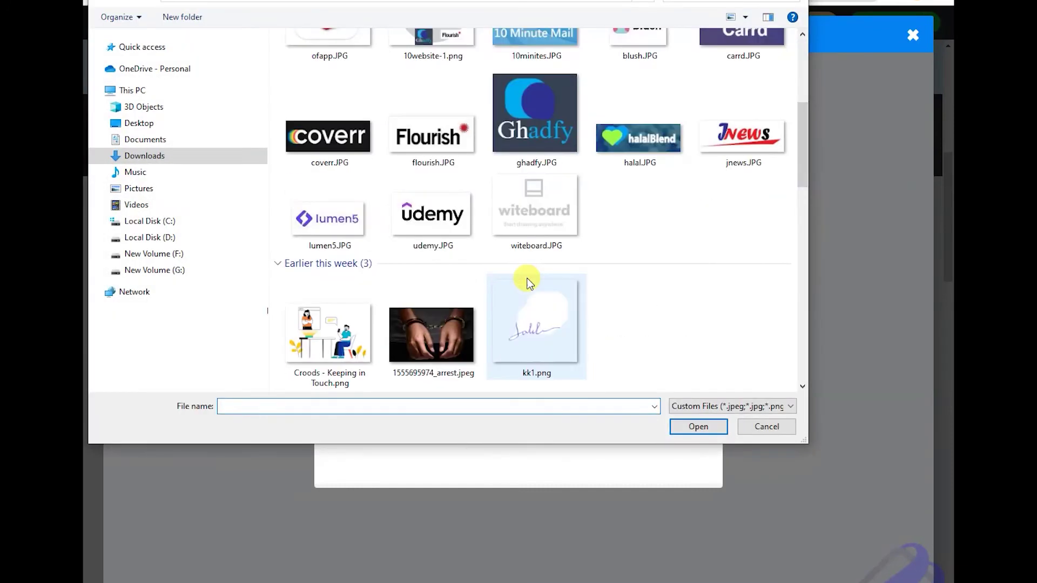
{"action": "left_click", "coordinate": [436, 213]}
{"action": "double_click", "coordinate": [437, 213]}
{"action": "left_click", "coordinate": [543, 453]}
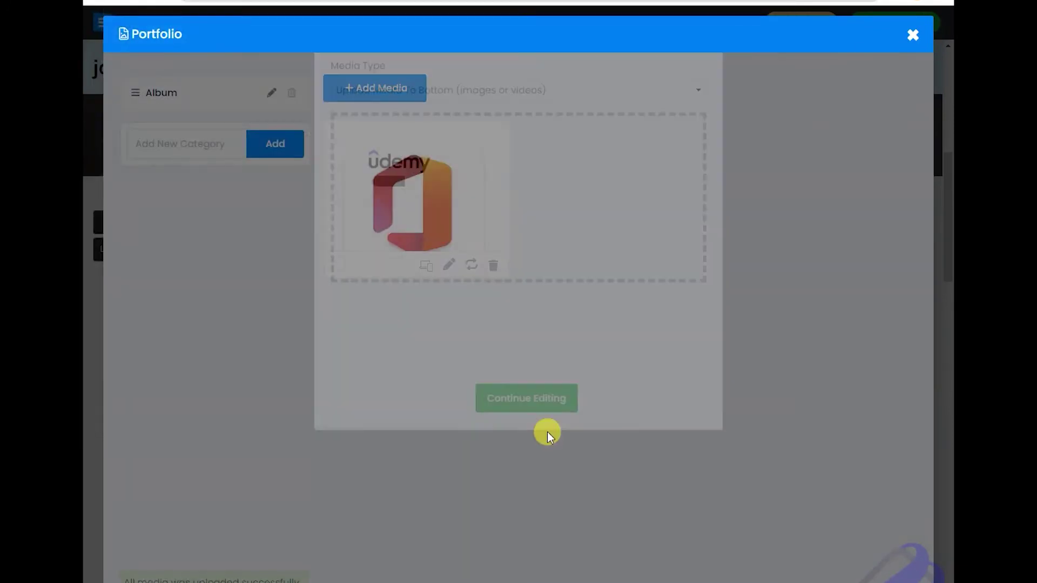
- Upload ghadfy.JPG and browse to the Croods illustration as the next file
{"action": "left_click", "coordinate": [390, 92]}
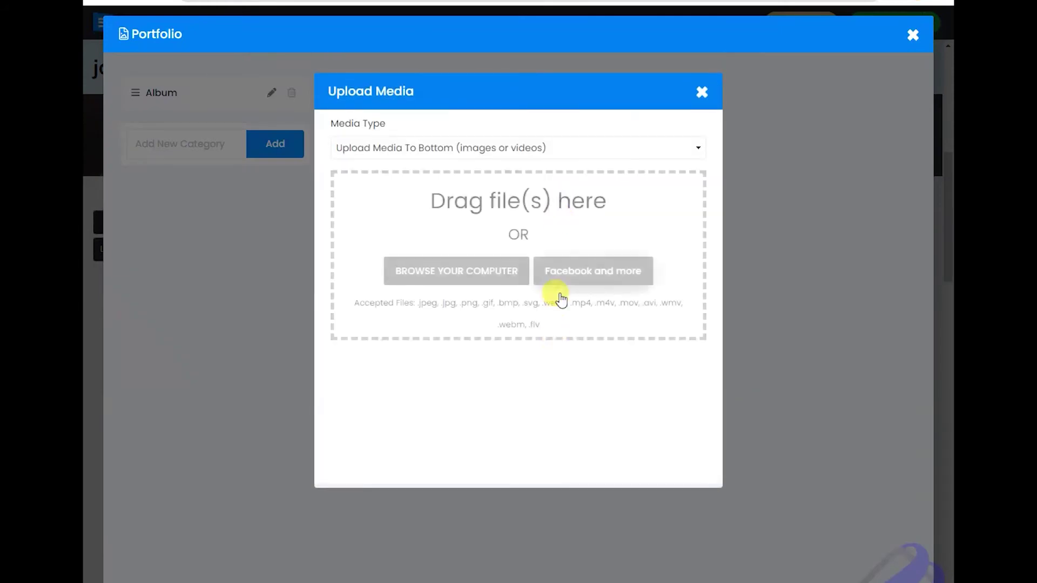
{"action": "left_click", "coordinate": [478, 275]}
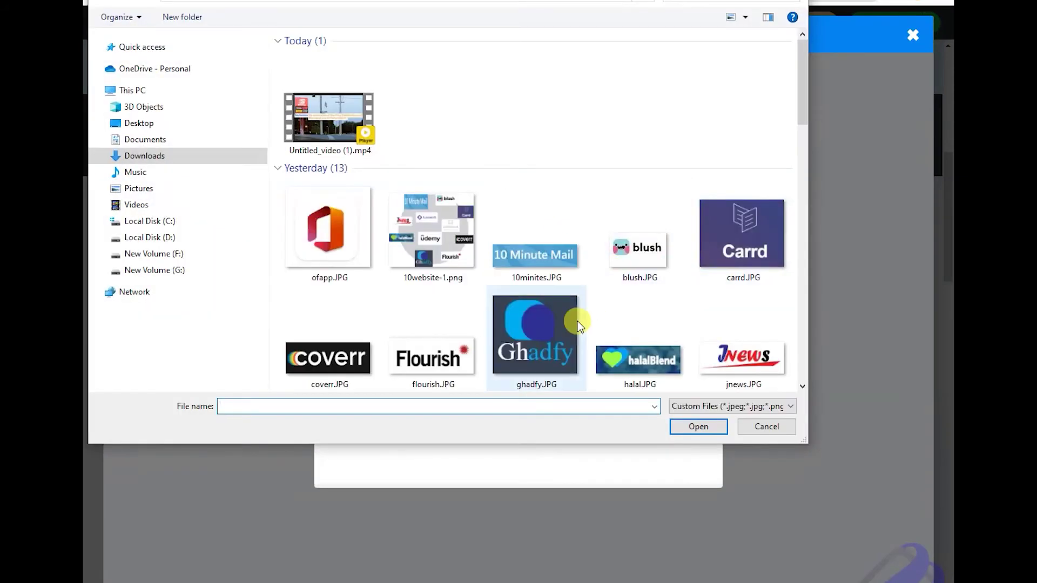
{"action": "double_click", "coordinate": [552, 330]}
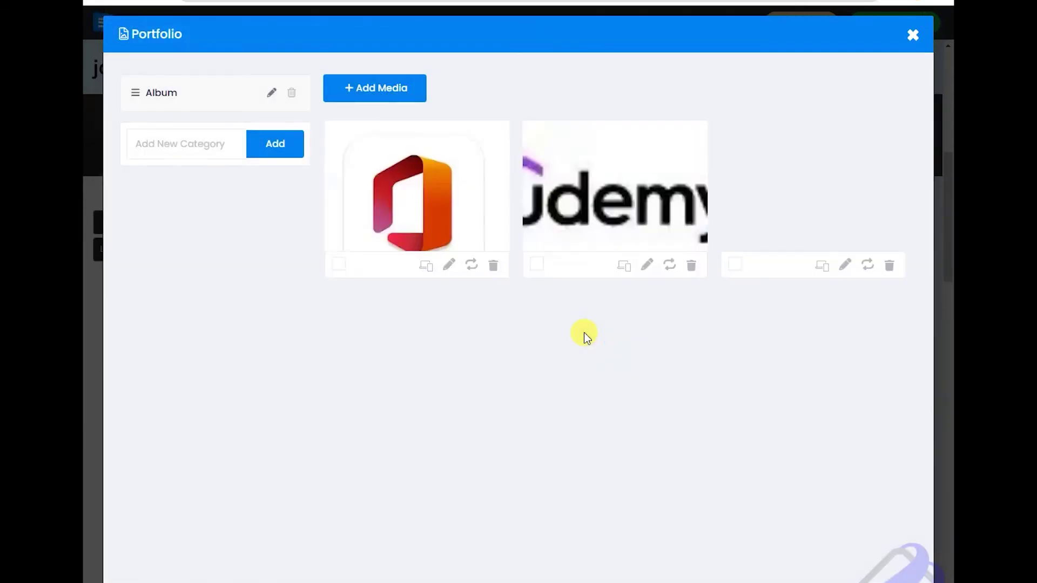
{"action": "left_click", "coordinate": [420, 99]}
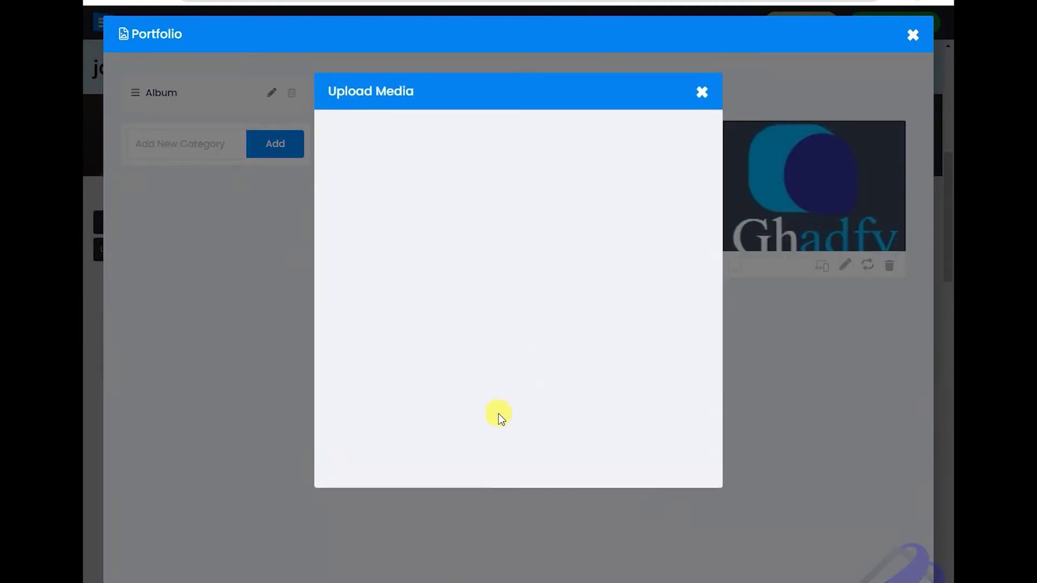
{"action": "left_click", "coordinate": [525, 304]}
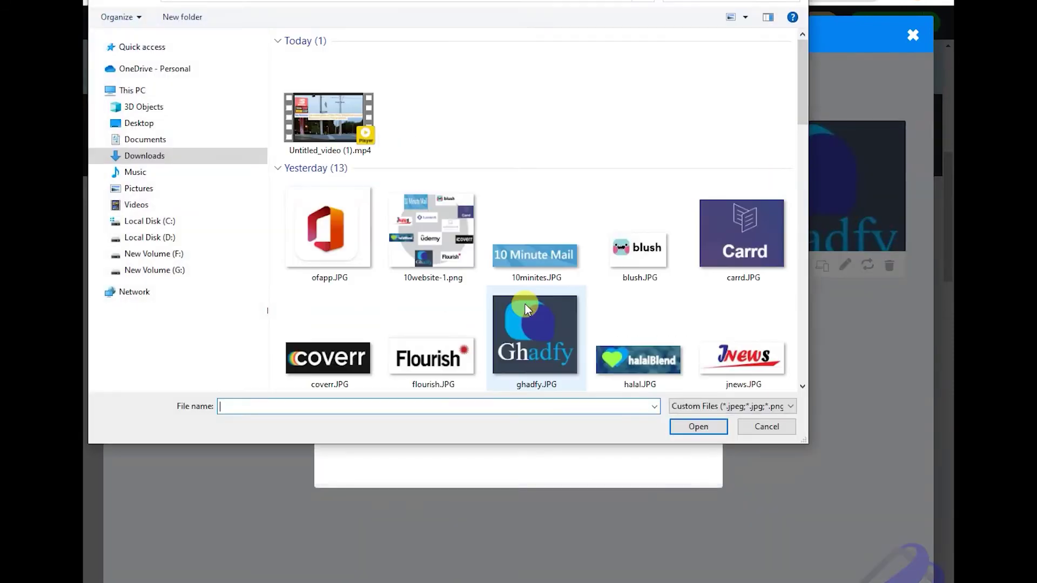
{"action": "scroll", "coordinate": [497, 277], "scroll_direction": "down", "scroll_amount": 3}
- Upload the Croods illustration, check the four-image Portfolio gallery, and close the manager
{"action": "double_click", "coordinate": [338, 319]}
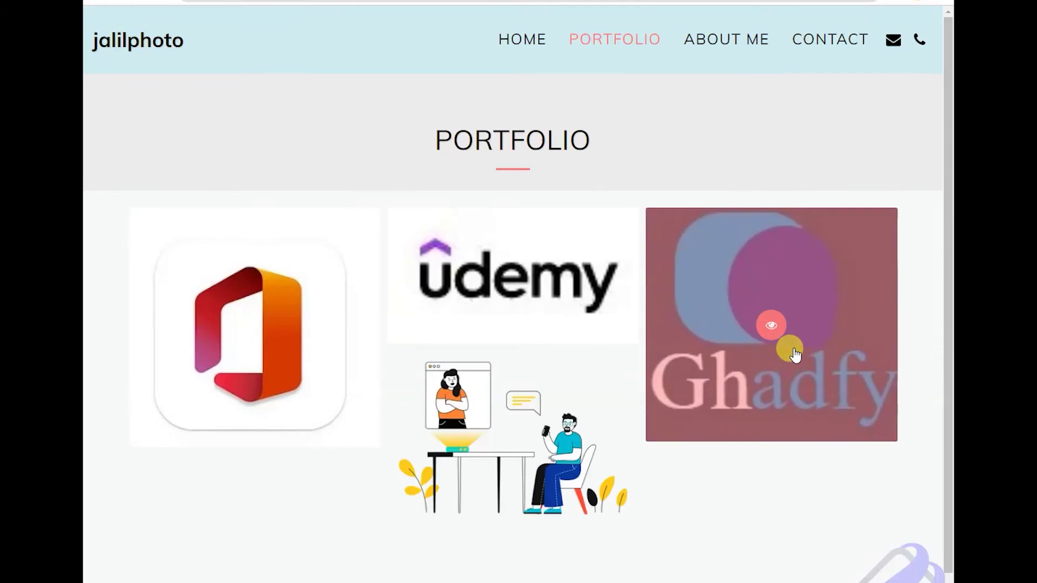
{"action": "scroll", "coordinate": [782, 367], "scroll_direction": "down", "scroll_amount": 2}
{"action": "scroll", "coordinate": [735, 306], "scroll_direction": "up", "scroll_amount": 2}
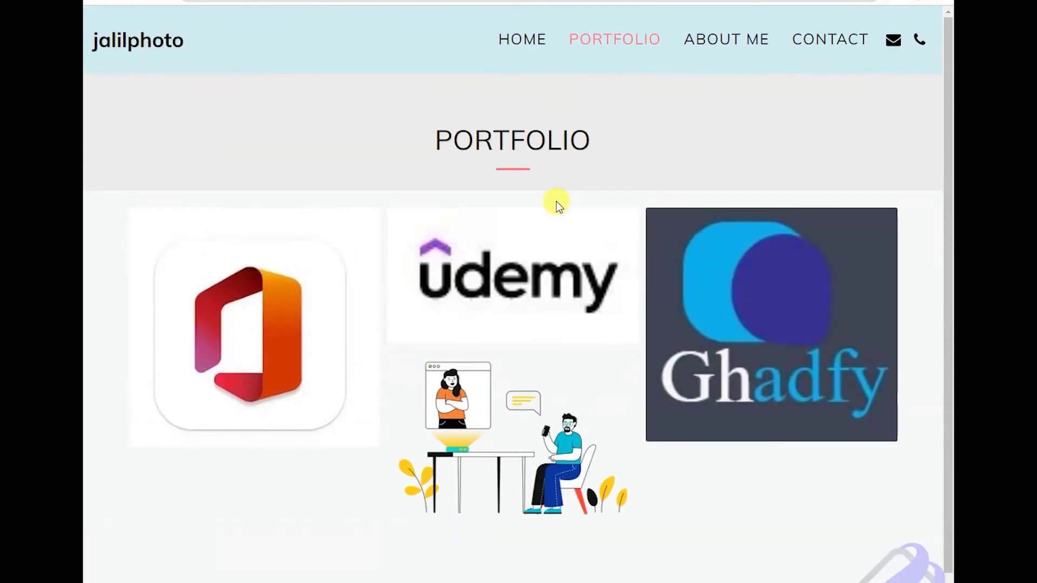
{"action": "scroll", "coordinate": [589, 370], "scroll_direction": "down", "scroll_amount": 1}
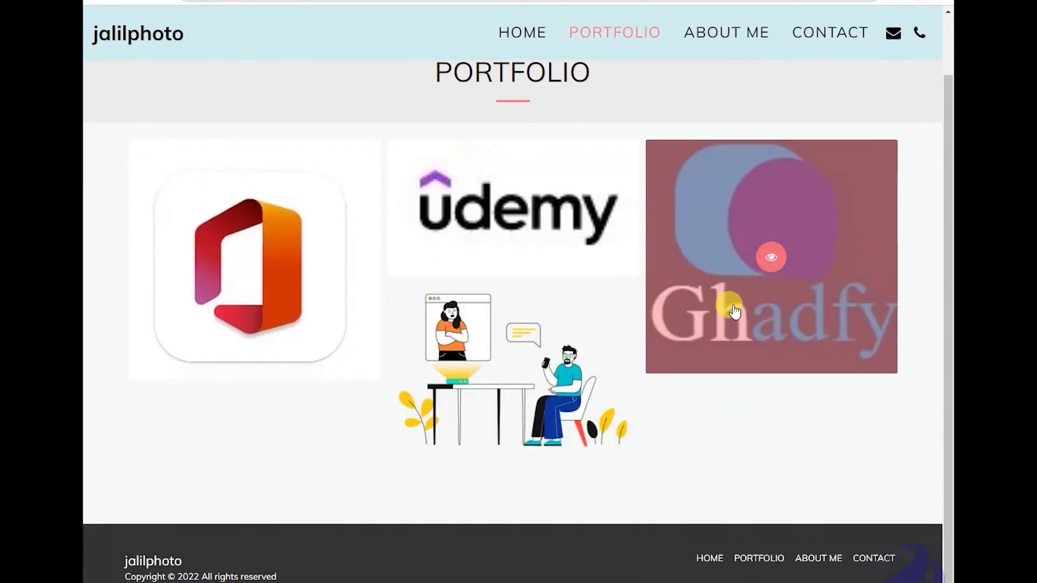
{"action": "scroll", "coordinate": [729, 304], "scroll_direction": "down", "scroll_amount": 1}
{"action": "scroll", "coordinate": [675, 276], "scroll_direction": "up", "scroll_amount": 2}
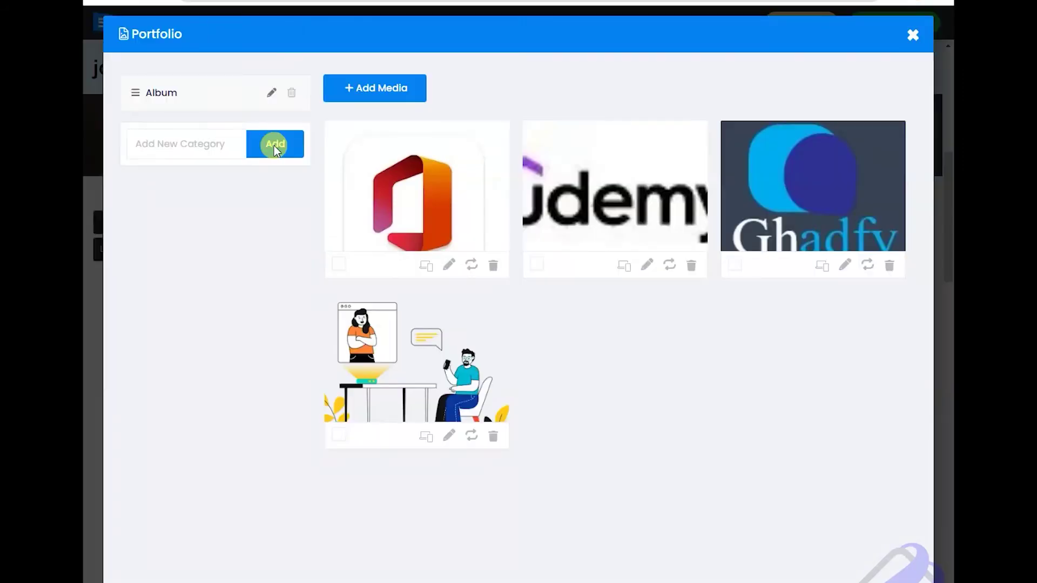
{"action": "left_click", "coordinate": [914, 43]}
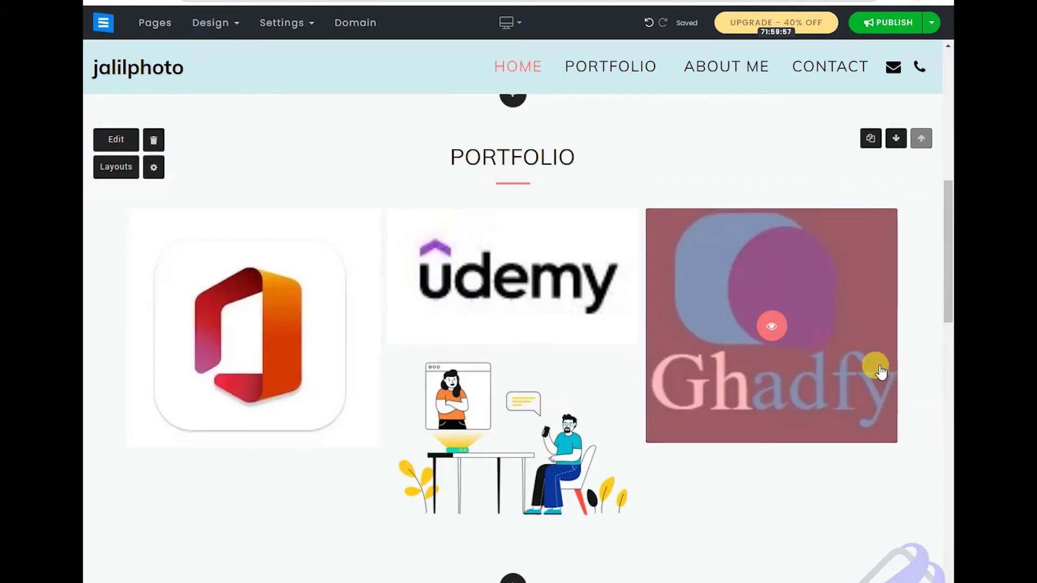
- Look through the social section background and website settings panels, closing them unchanged
{"action": "scroll", "coordinate": [818, 307], "scroll_direction": "down", "scroll_amount": 14}
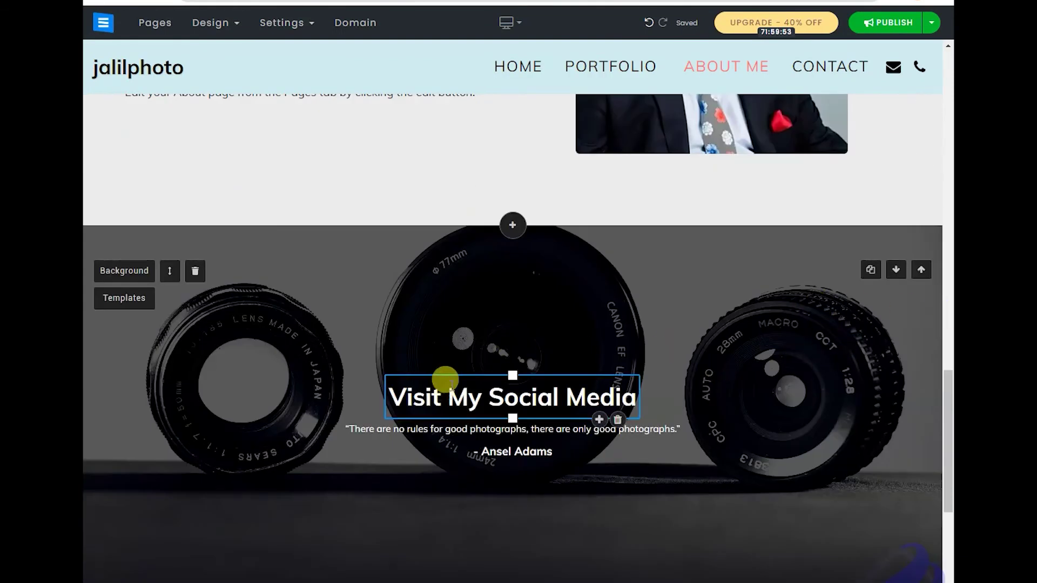
{"action": "left_click", "coordinate": [125, 271]}
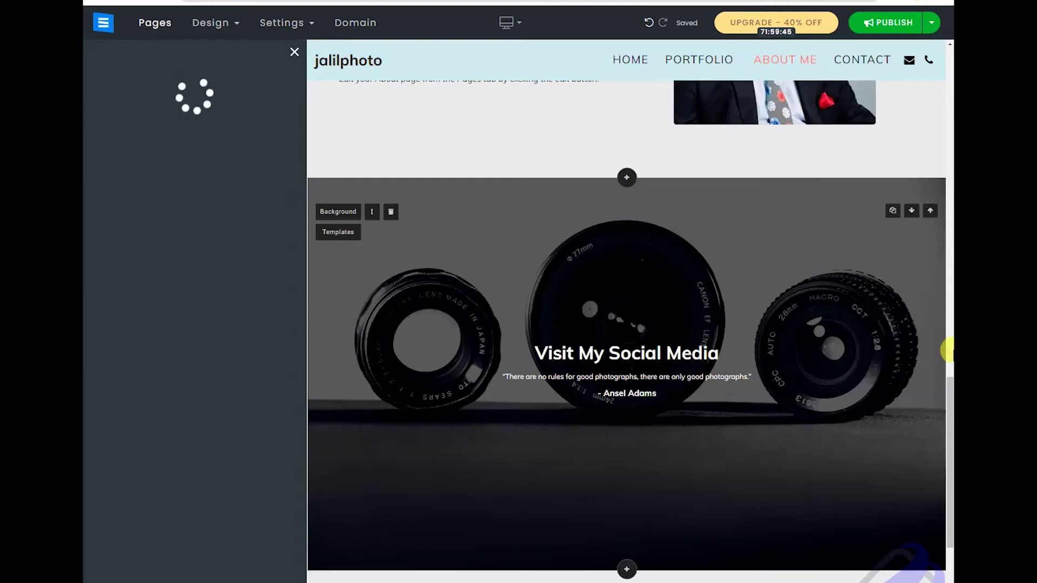
{"action": "mouse_move", "coordinate": [372, 53]}
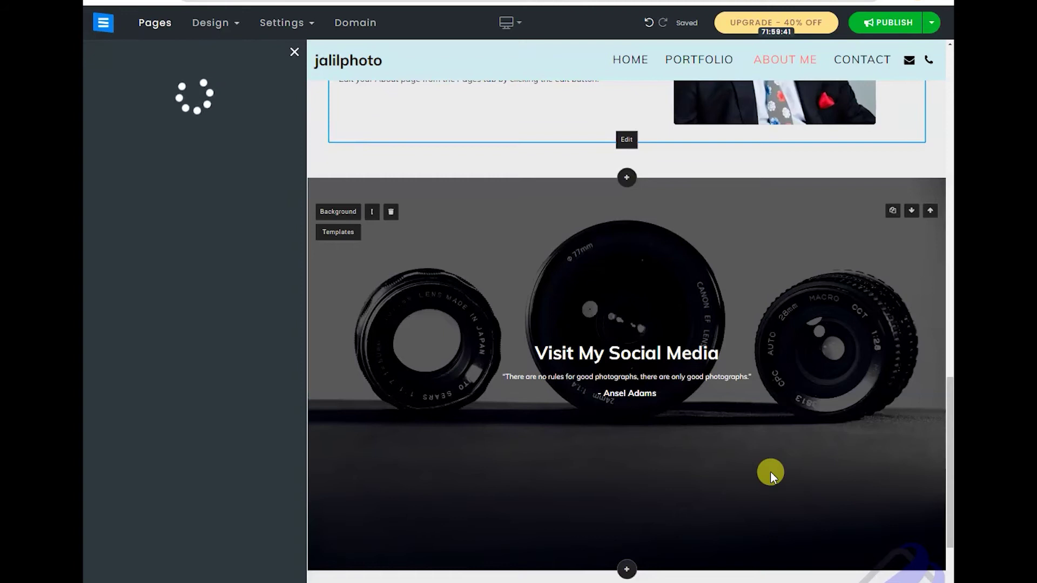
{"action": "left_click", "coordinate": [269, 36]}
{"action": "left_click", "coordinate": [666, 353]}
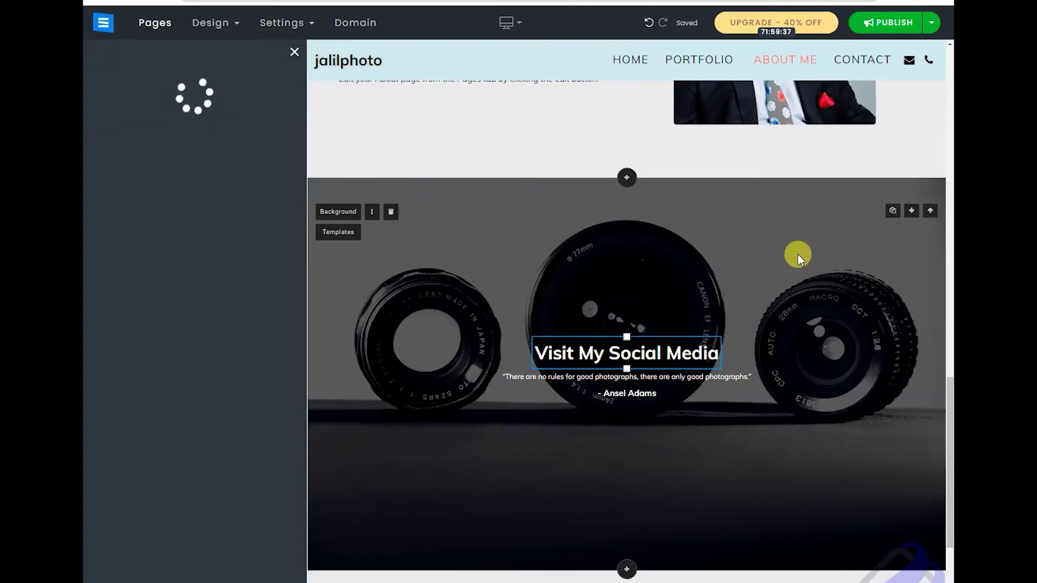
{"action": "left_click", "coordinate": [292, 56]}
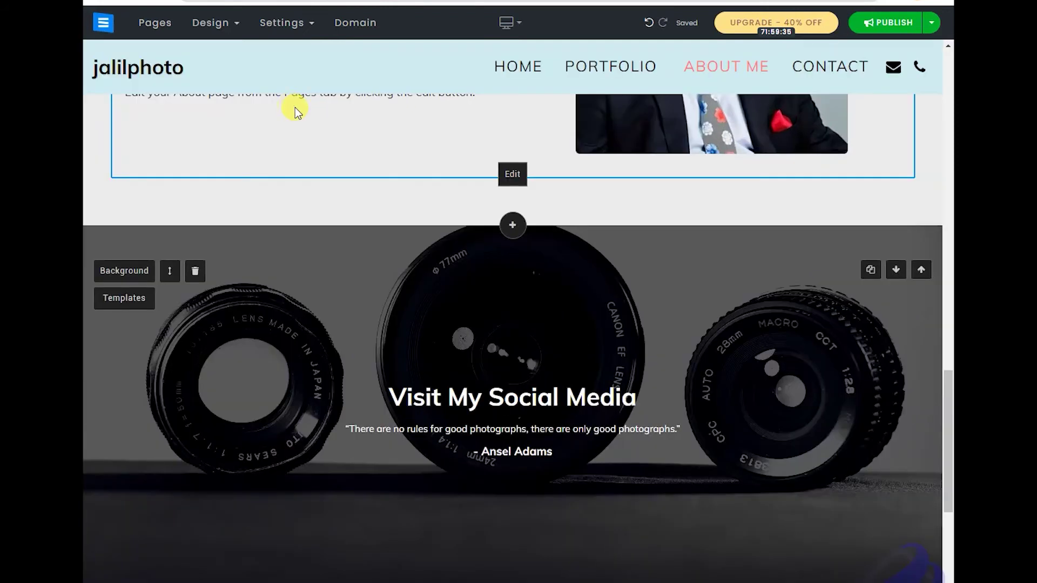
{"action": "scroll", "coordinate": [195, 319], "scroll_direction": "down", "scroll_amount": 10}
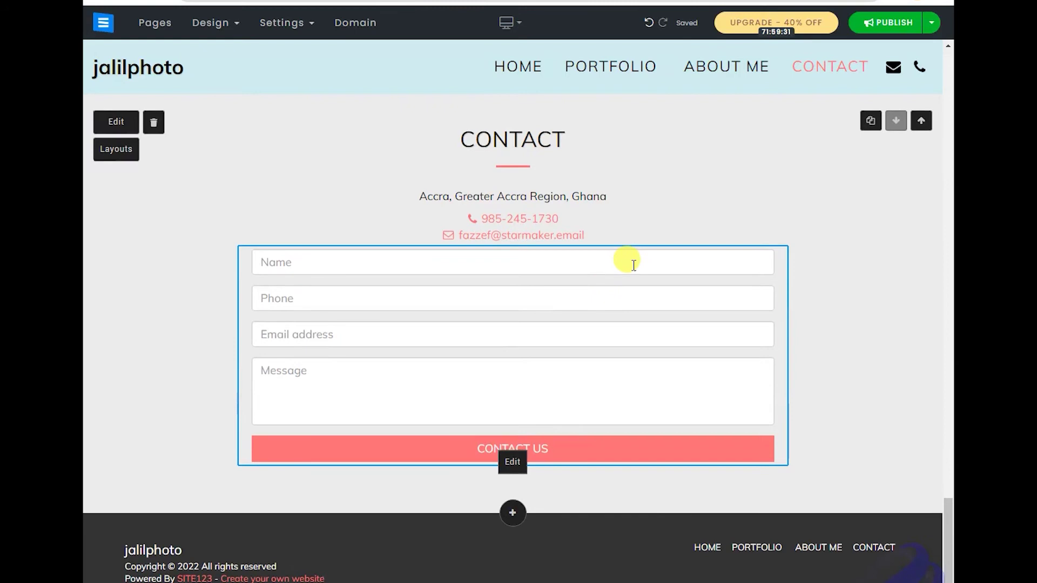
{"action": "scroll", "coordinate": [597, 241], "scroll_direction": "up", "scroll_amount": 10}
- Replace the hero title with 'jalilphoto'
{"action": "scroll", "coordinate": [585, 235], "scroll_direction": "up", "scroll_amount": 10}
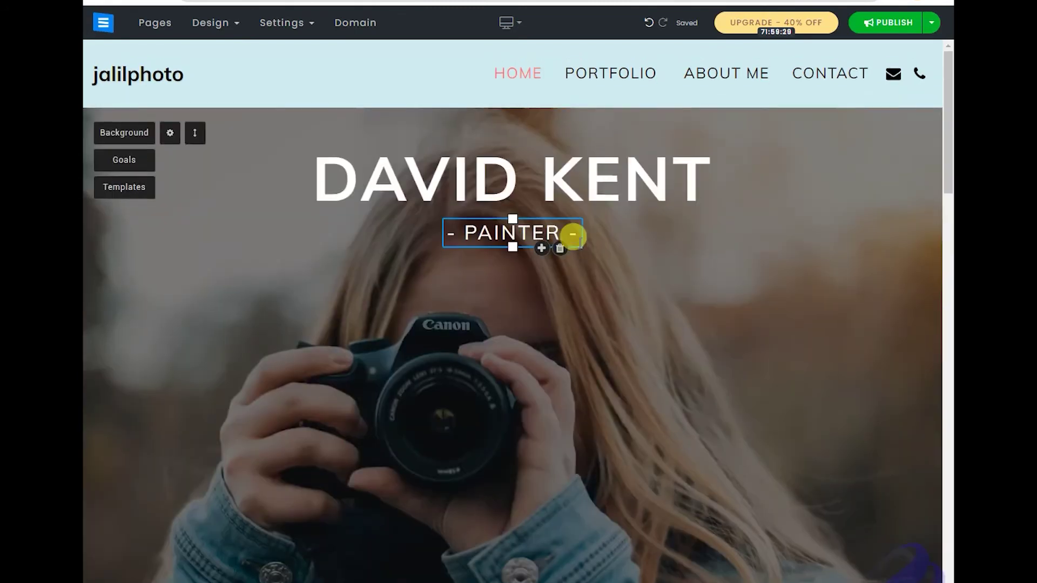
{"action": "scroll", "coordinate": [746, 310], "scroll_direction": "down", "scroll_amount": 3}
{"action": "scroll", "coordinate": [736, 303], "scroll_direction": "up", "scroll_amount": 3}
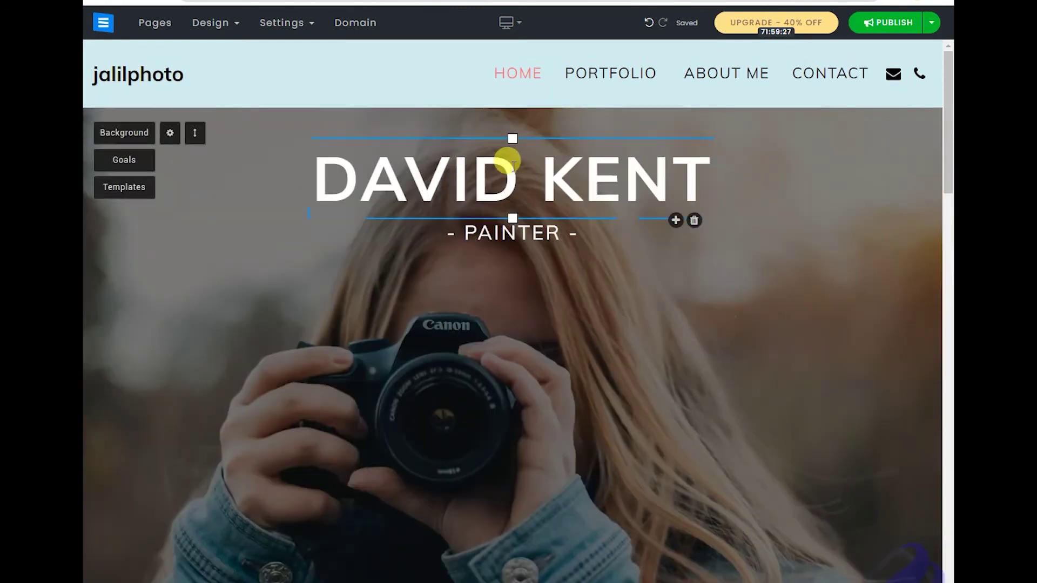
{"action": "triple_click", "coordinate": [543, 166]}
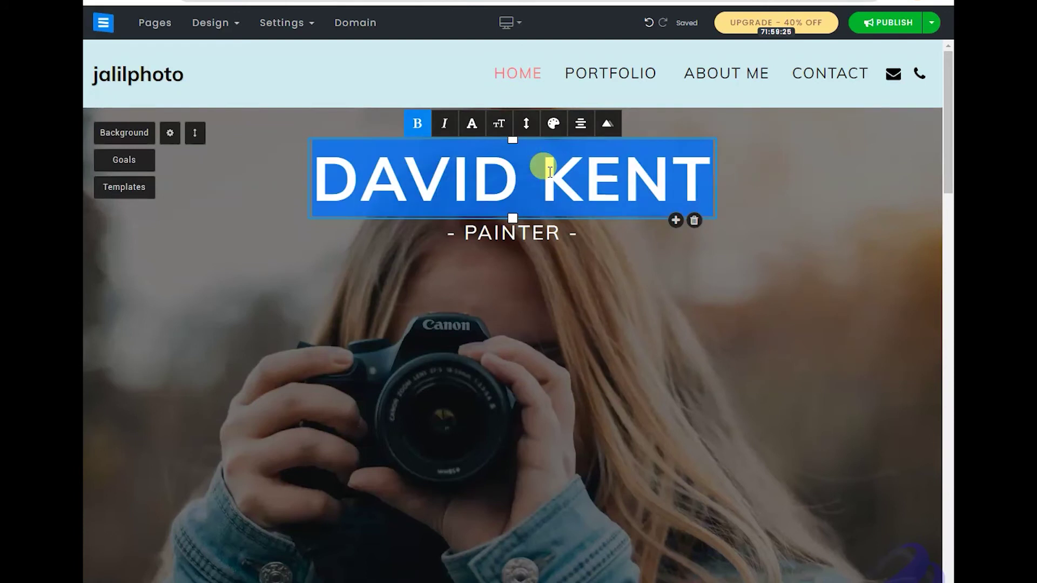
{"action": "type", "text": "jalil"}
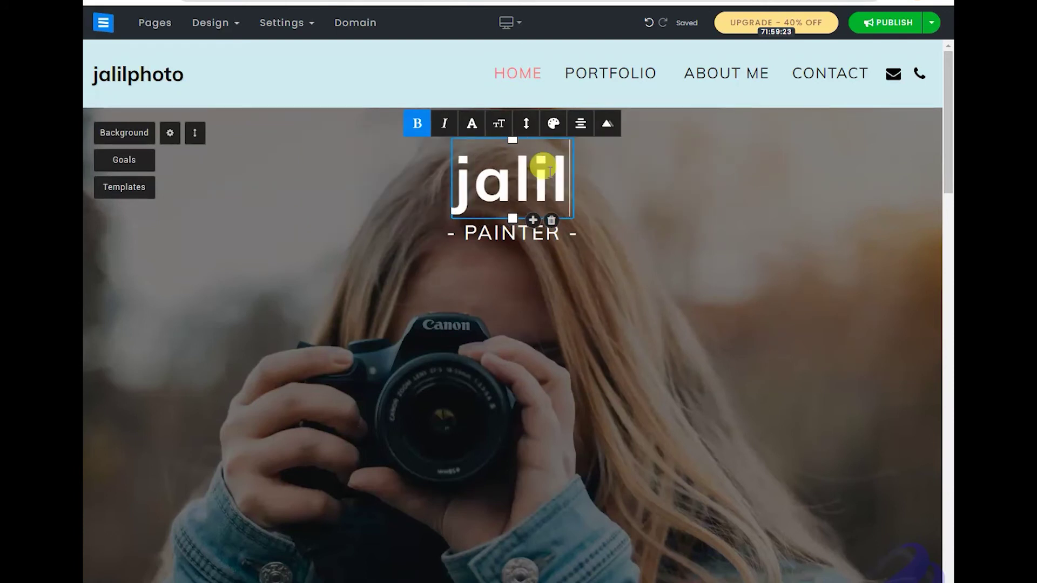
{"action": "type", "text": "photo"}
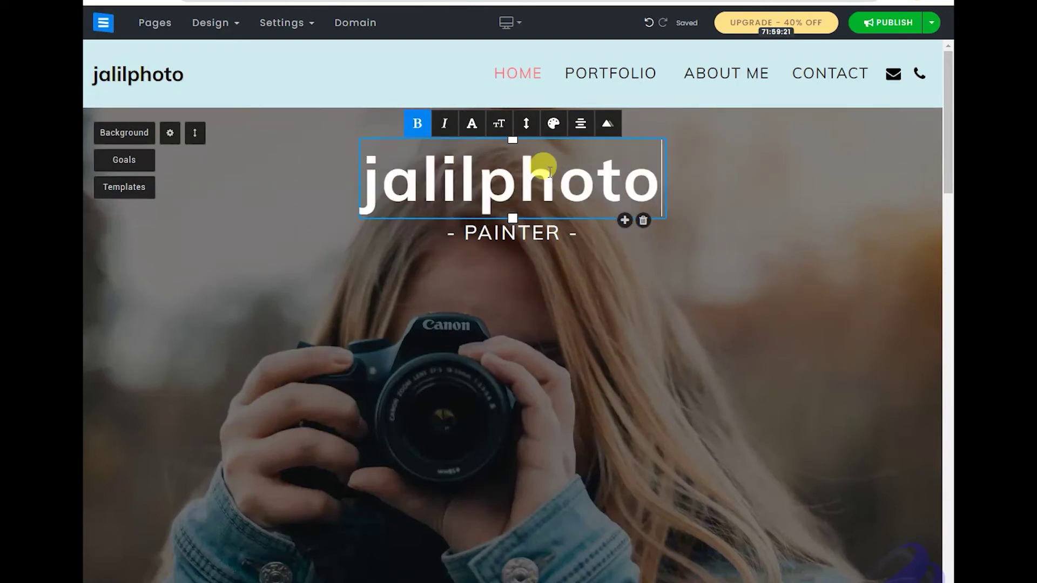
{"action": "left_click", "coordinate": [705, 355]}
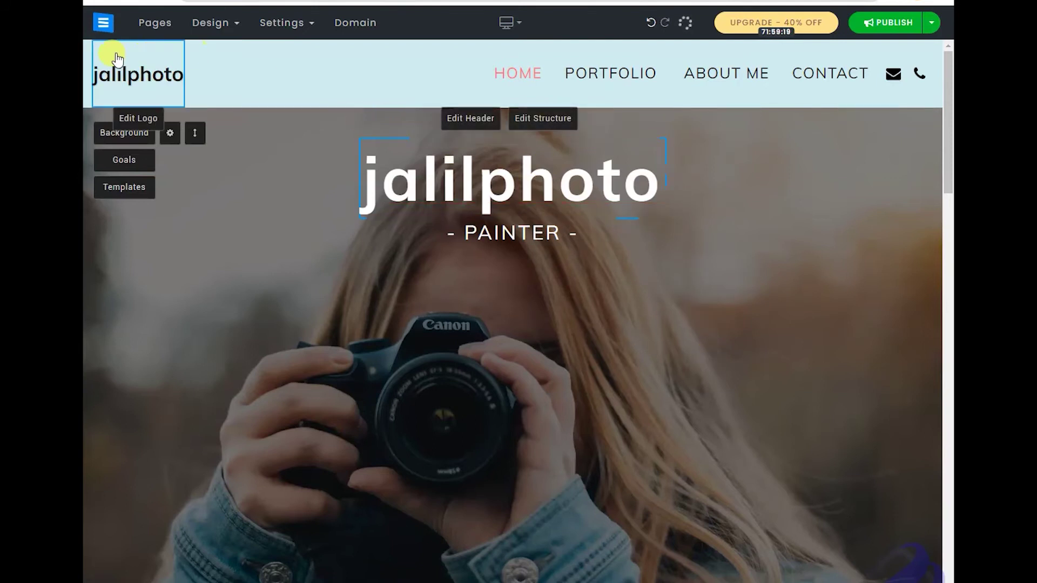
- Change the PAINTER subtitle to 'photographer'
{"action": "left_click", "coordinate": [493, 236]}
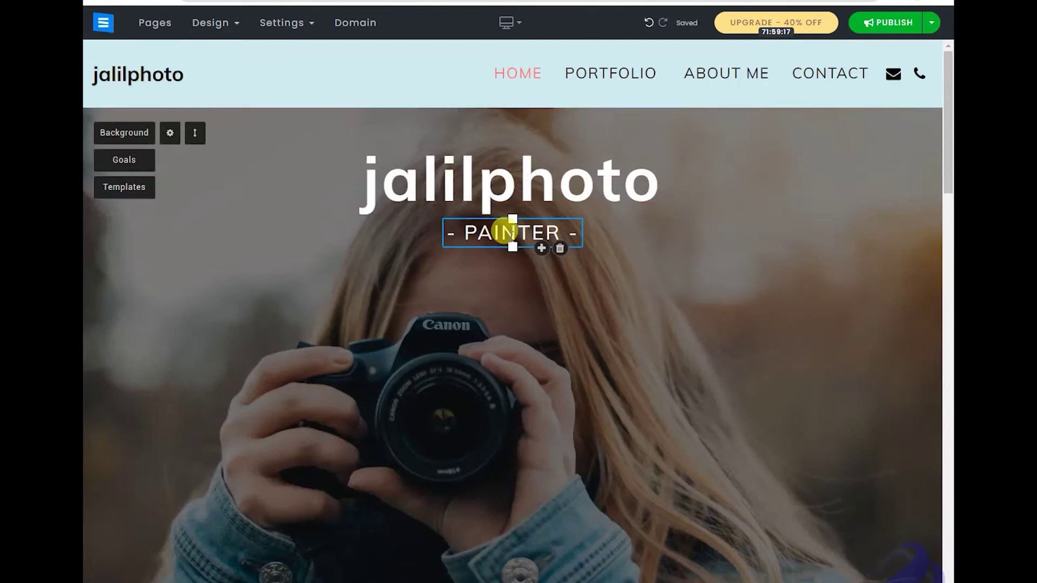
{"action": "double_click", "coordinate": [502, 231]}
{"action": "type", "text": "ph"}
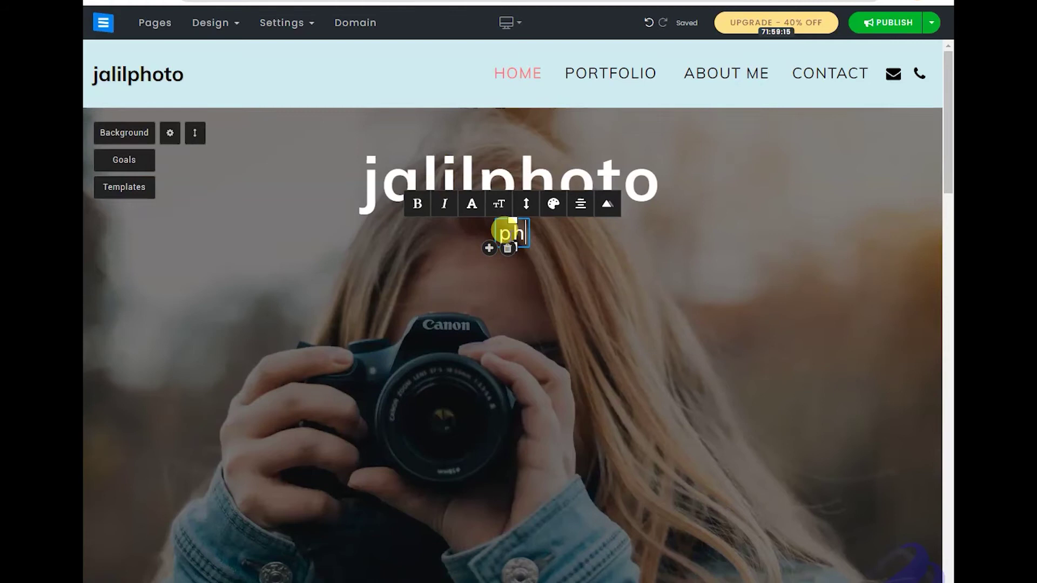
{"action": "type", "text": "oto"}
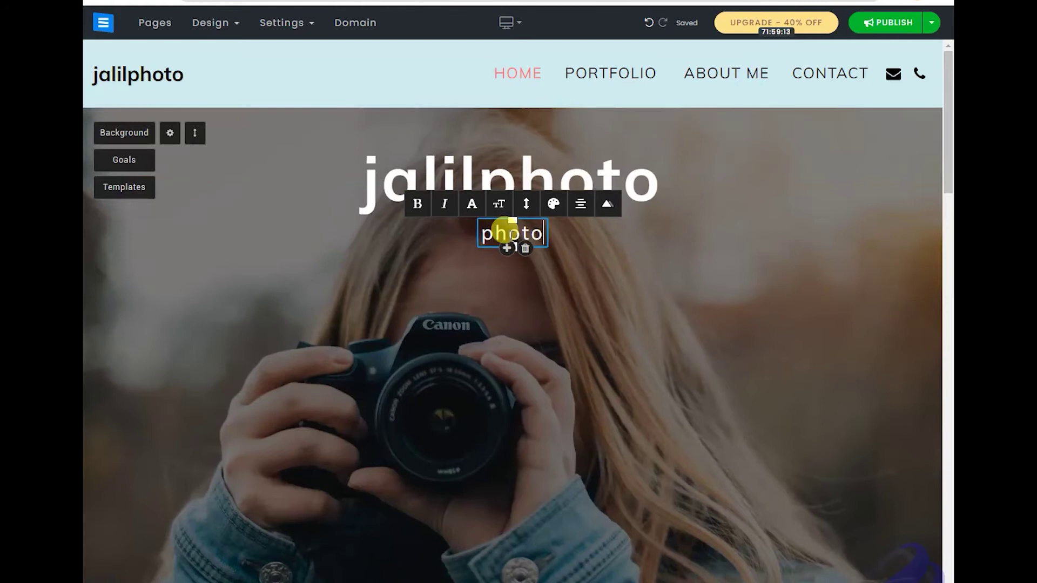
{"action": "type", "text": "p"}
{"action": "key", "text": "BackSpace"}
{"action": "type", "text": "g"}
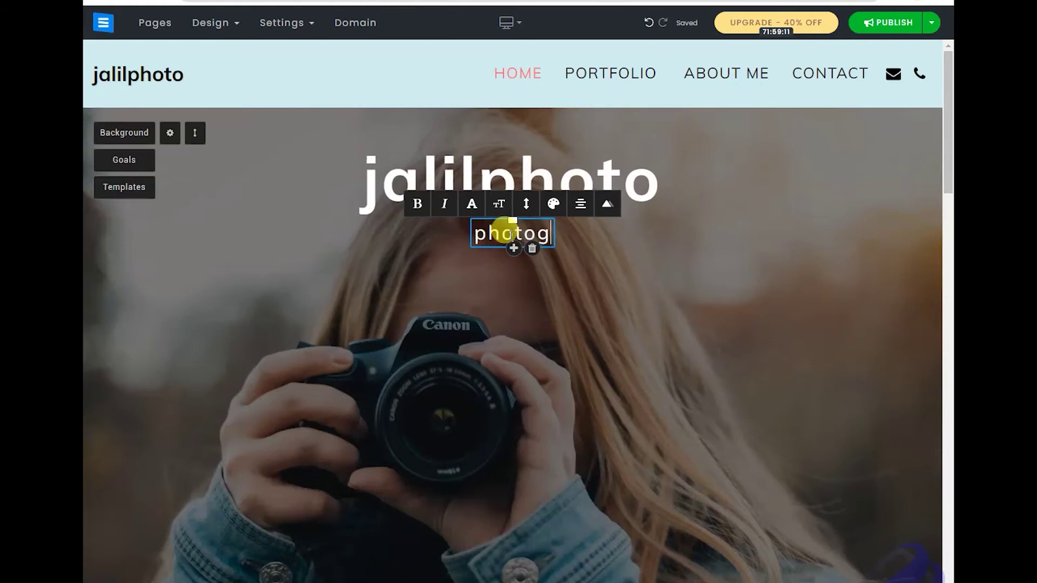
{"action": "type", "text": "rapher"}
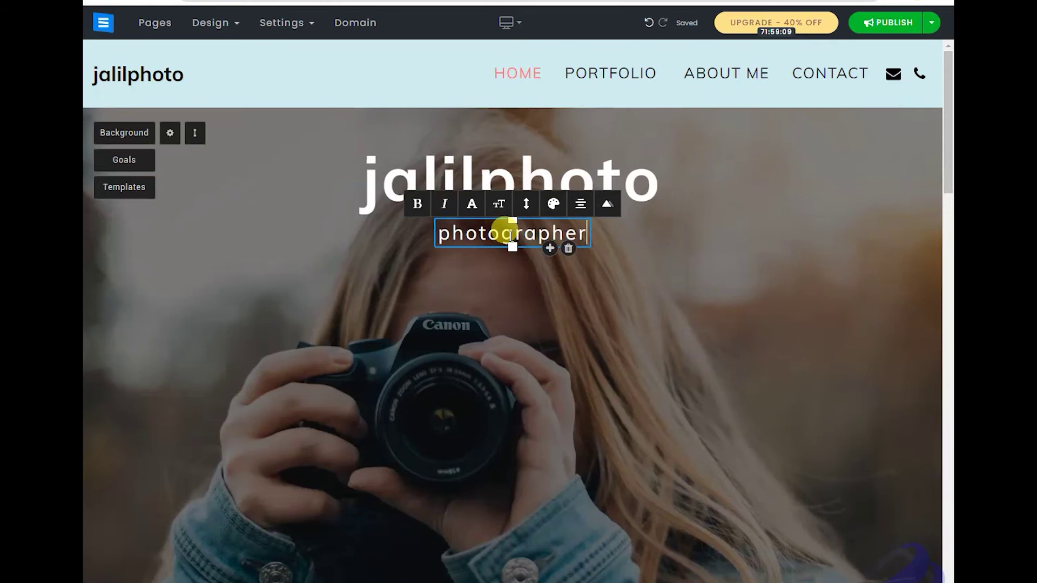
{"action": "left_click", "coordinate": [690, 287]}
- Review the edited homepage and bring up the publish confirmation
{"action": "scroll", "coordinate": [763, 274], "scroll_direction": "down", "scroll_amount": 4}
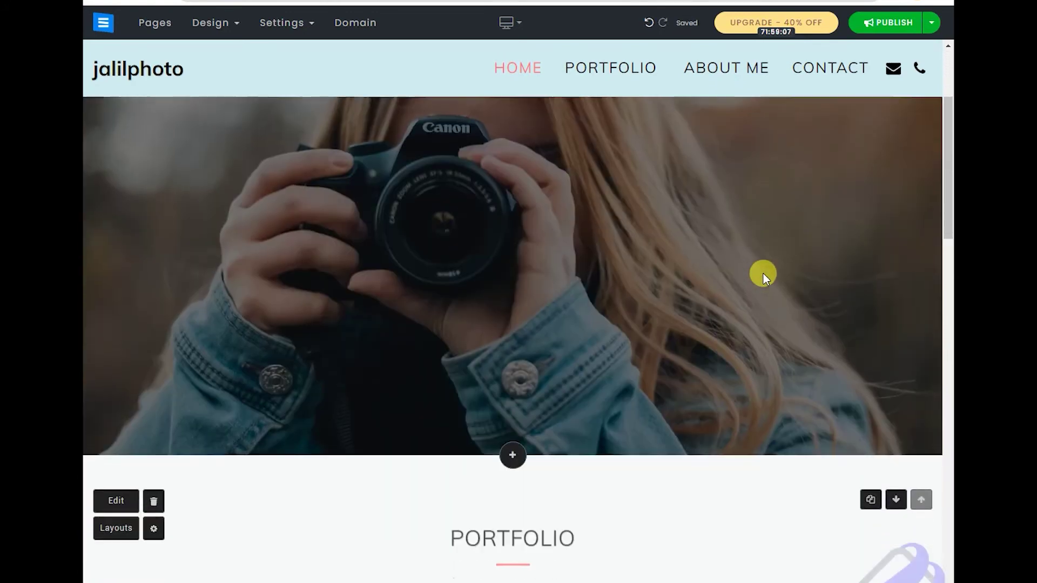
{"action": "scroll", "coordinate": [763, 273], "scroll_direction": "down", "scroll_amount": 20}
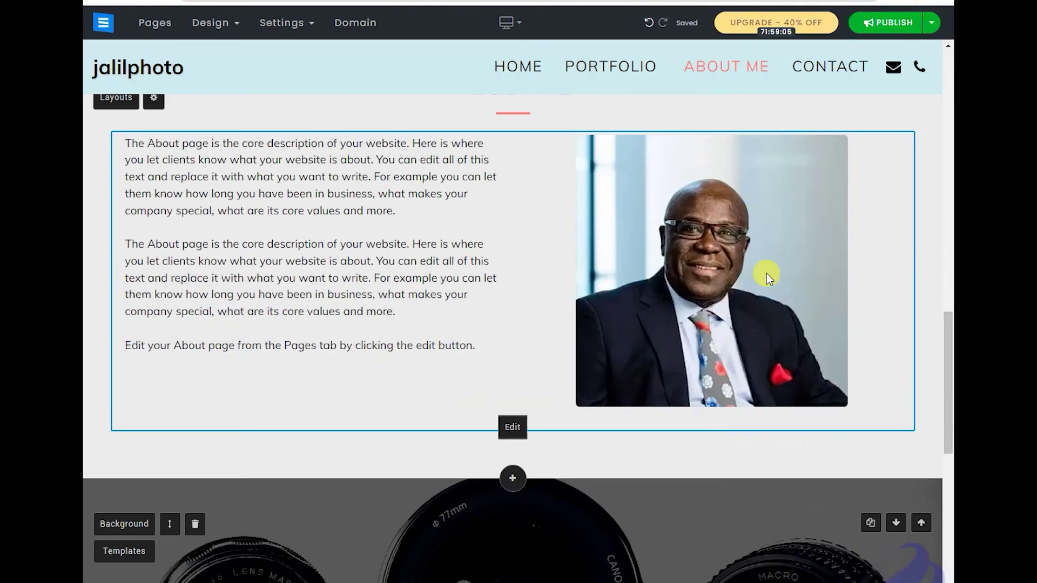
{"action": "scroll", "coordinate": [766, 273], "scroll_direction": "down", "scroll_amount": 15}
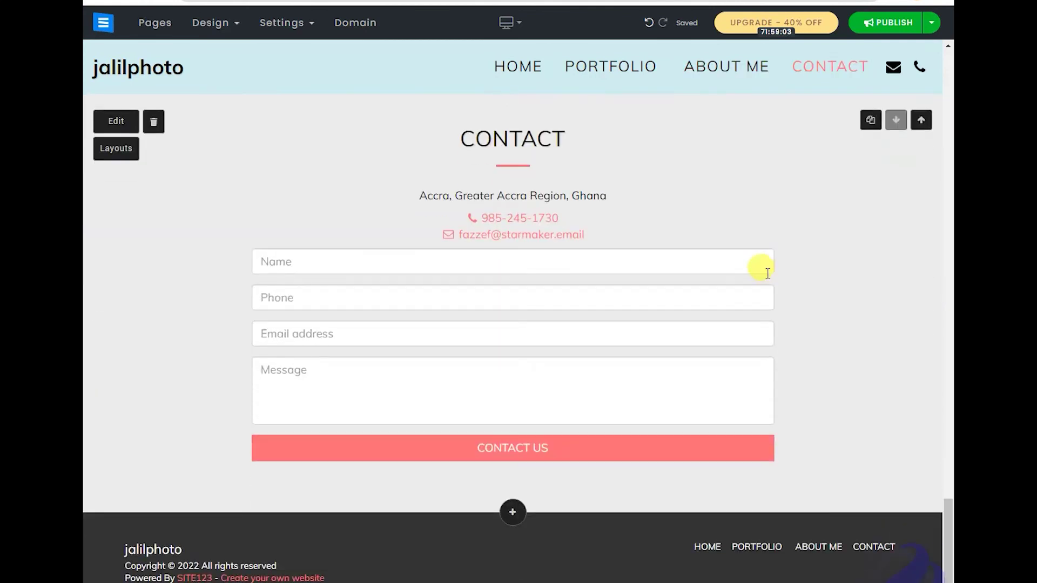
{"action": "left_click_drag", "start_coordinate": [945, 481], "coordinate": [944, 254]}
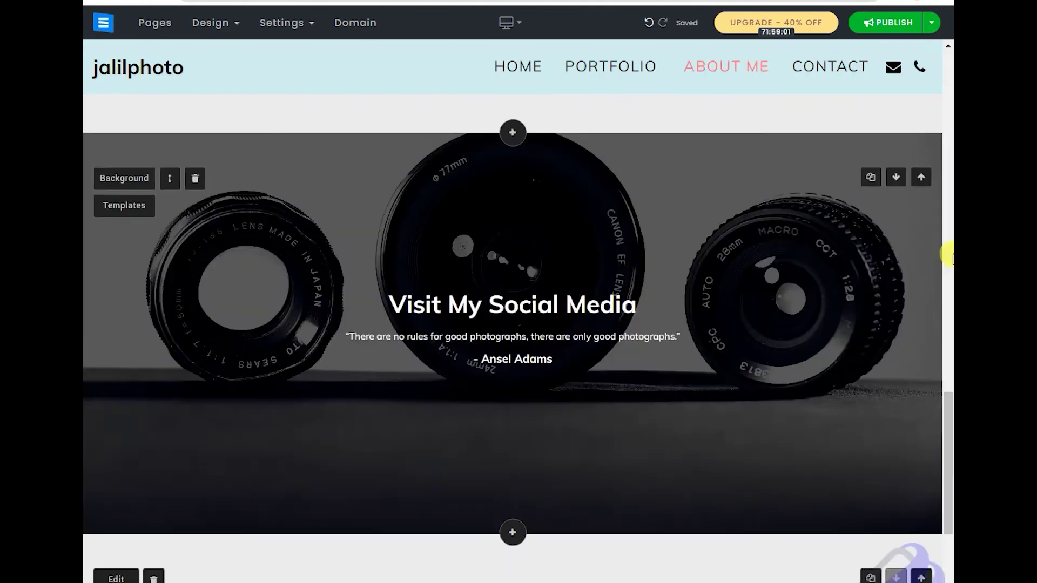
{"action": "scroll", "coordinate": [928, 257], "scroll_direction": "up", "scroll_amount": 10}
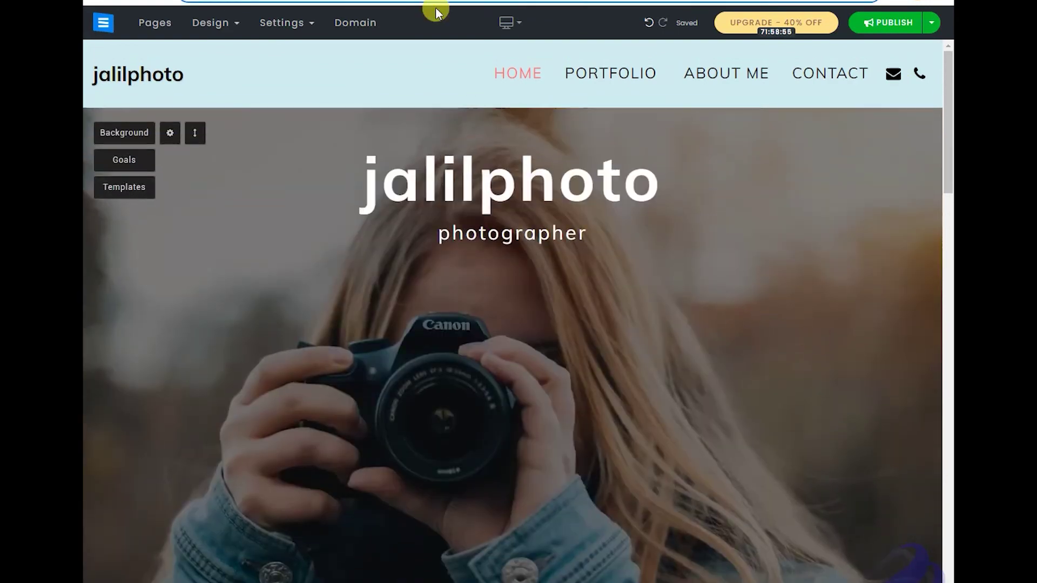
{"action": "left_click", "coordinate": [890, 24]}
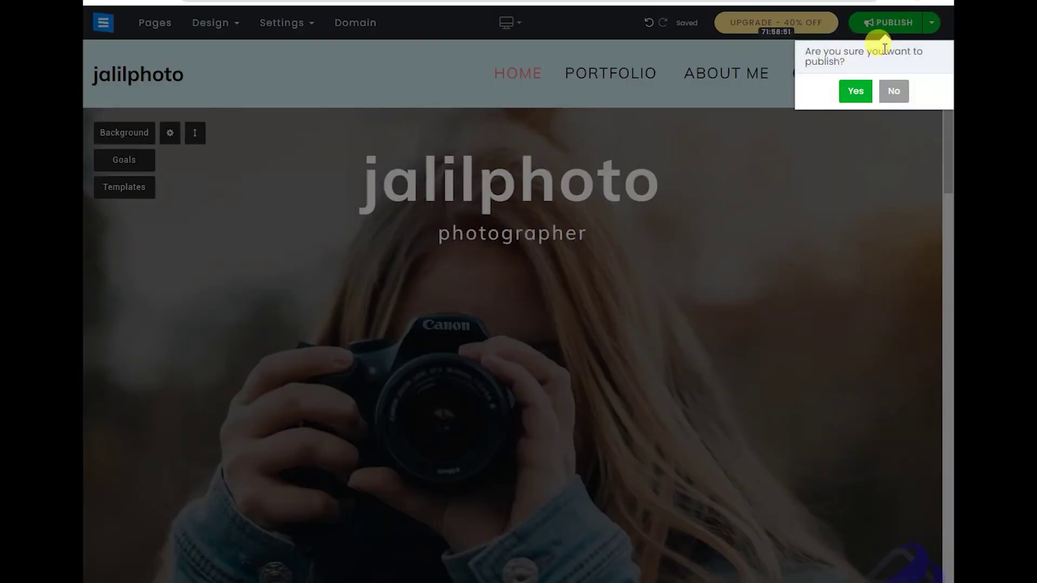
- Publish the jalilphoto site after one cancelled attempt and open its address's context menu
{"action": "left_click", "coordinate": [894, 91]}
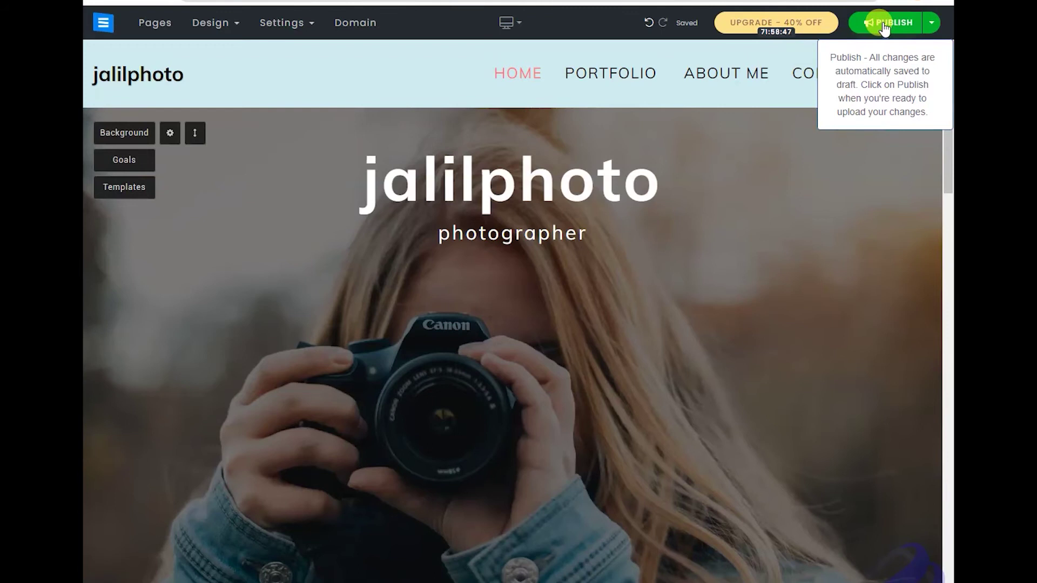
{"action": "left_click", "coordinate": [884, 26]}
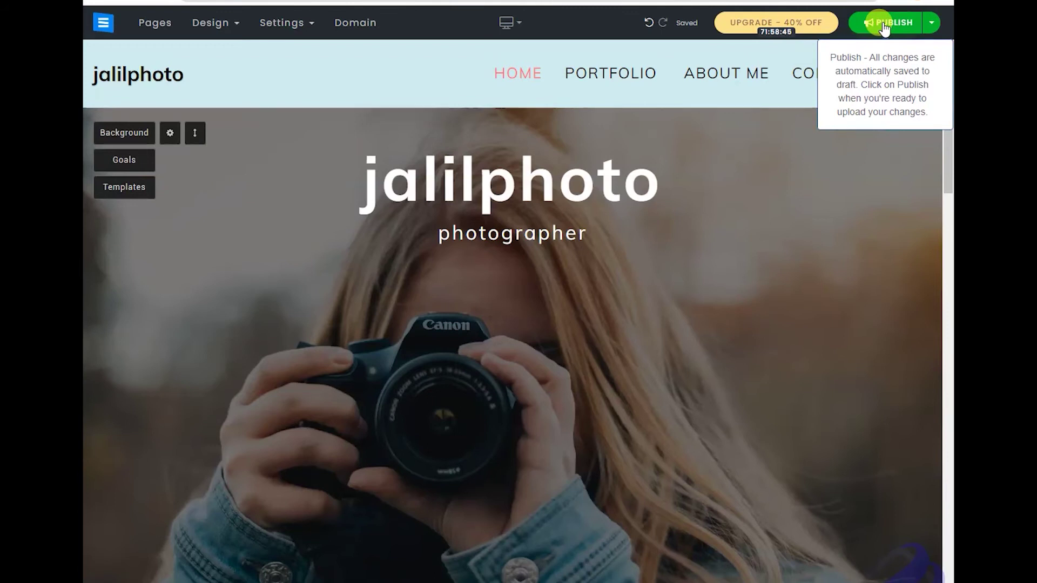
{"action": "left_click", "coordinate": [855, 91]}
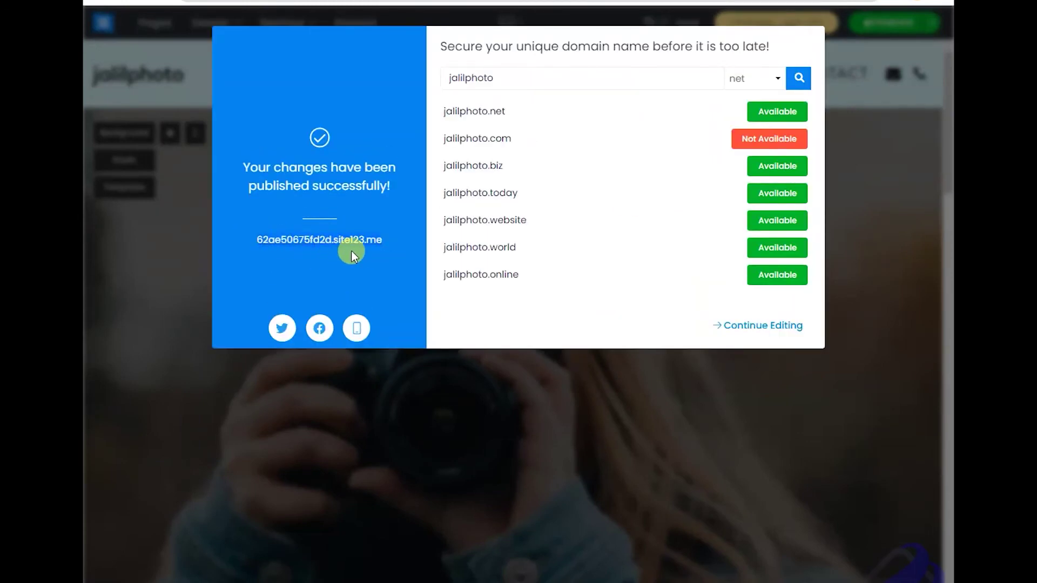
{"action": "left_click_drag", "start_coordinate": [397, 241], "coordinate": [318, 238]}
{"action": "left_click_drag", "start_coordinate": [393, 240], "coordinate": [270, 238]}
{"action": "right_click", "coordinate": [297, 239]}
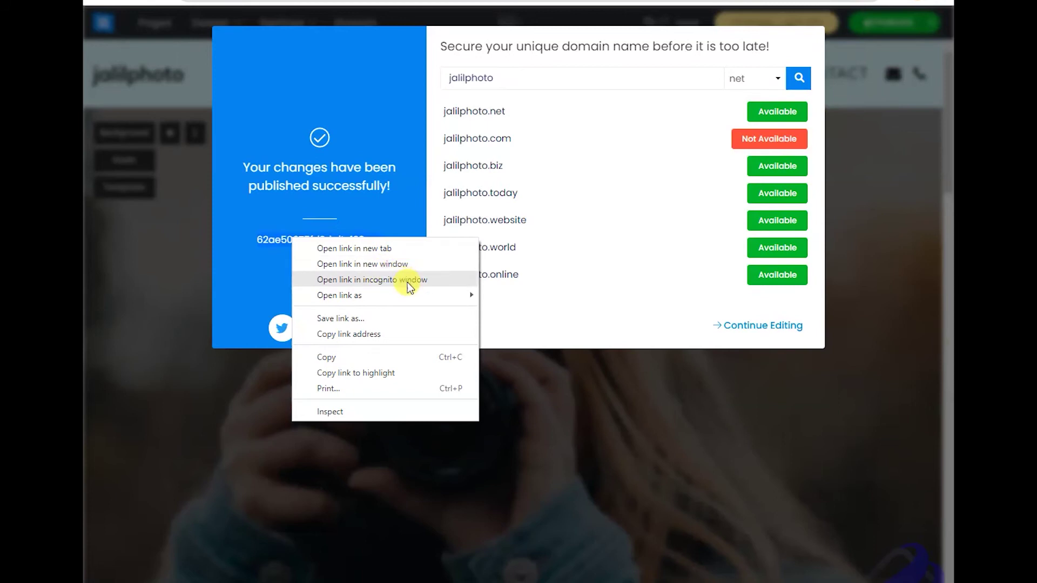
- Open the live site123.me address in Chrome, check its narrow mobile layout, and return
{"action": "left_click", "coordinate": [377, 335]}
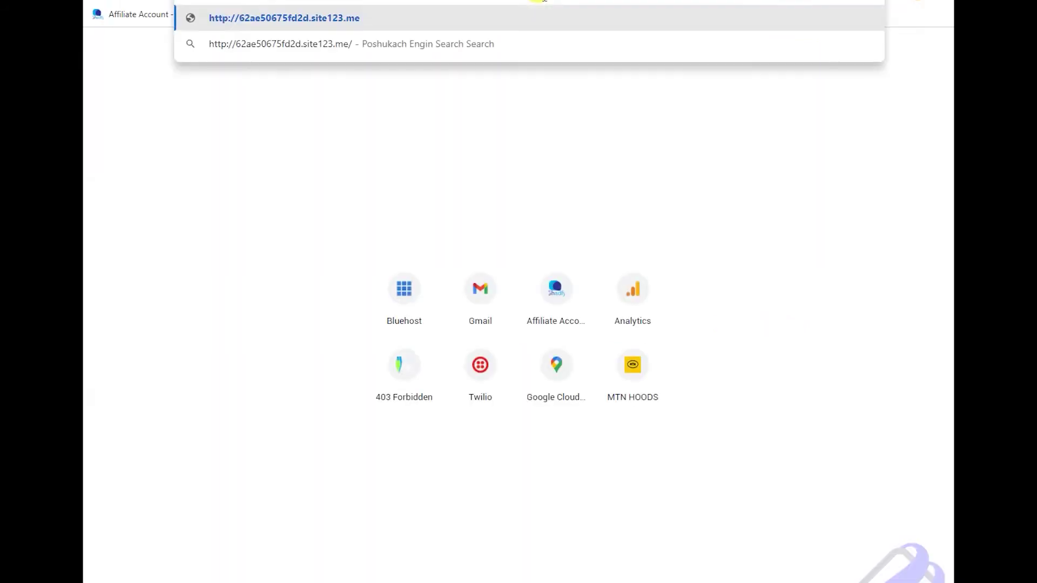
{"action": "key", "text": "Return"}
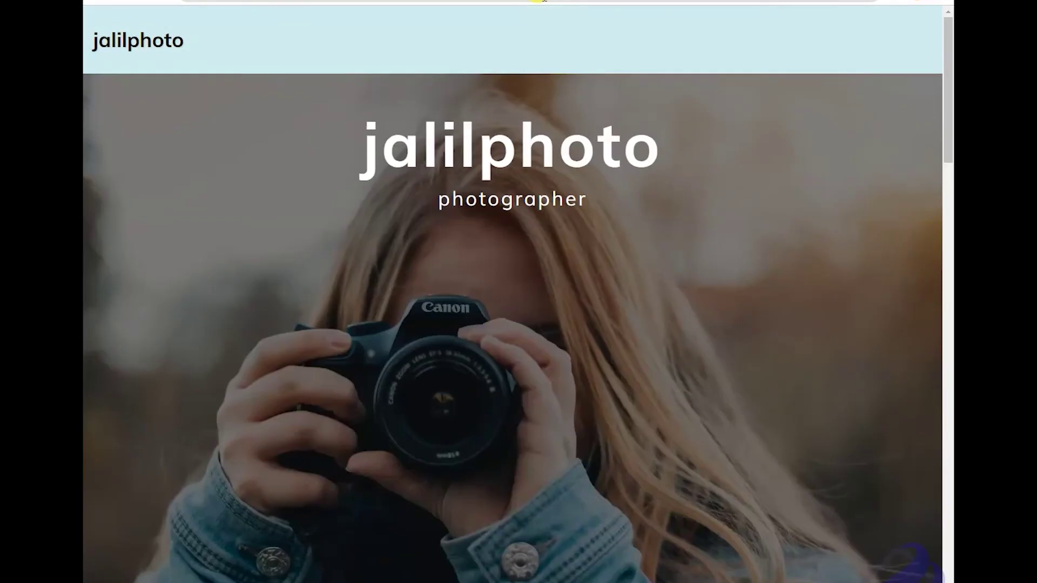
{"action": "scroll", "coordinate": [608, 247], "scroll_direction": "down", "scroll_amount": 15}
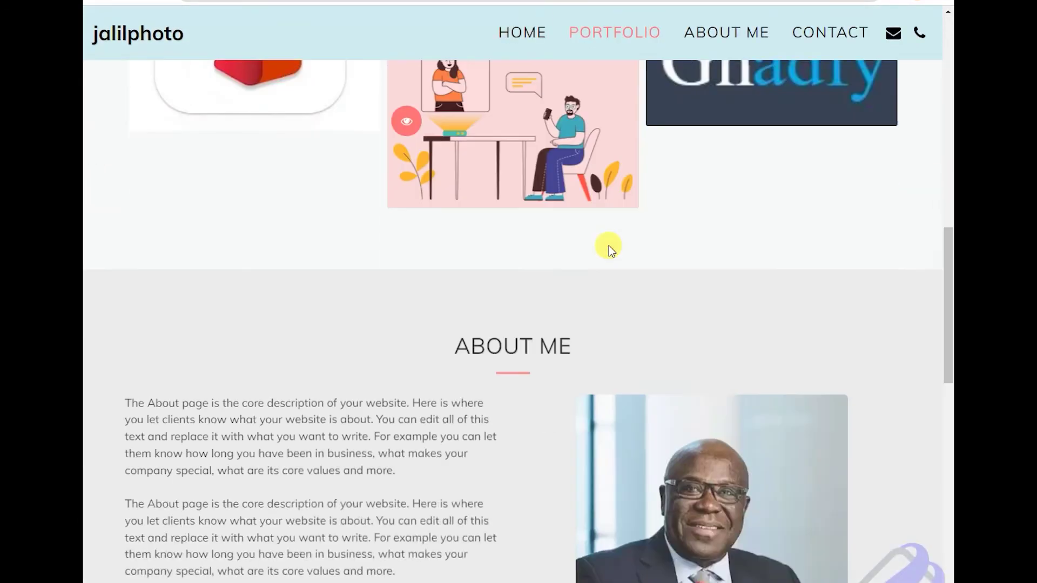
{"action": "scroll", "coordinate": [608, 247], "scroll_direction": "down", "scroll_amount": 15}
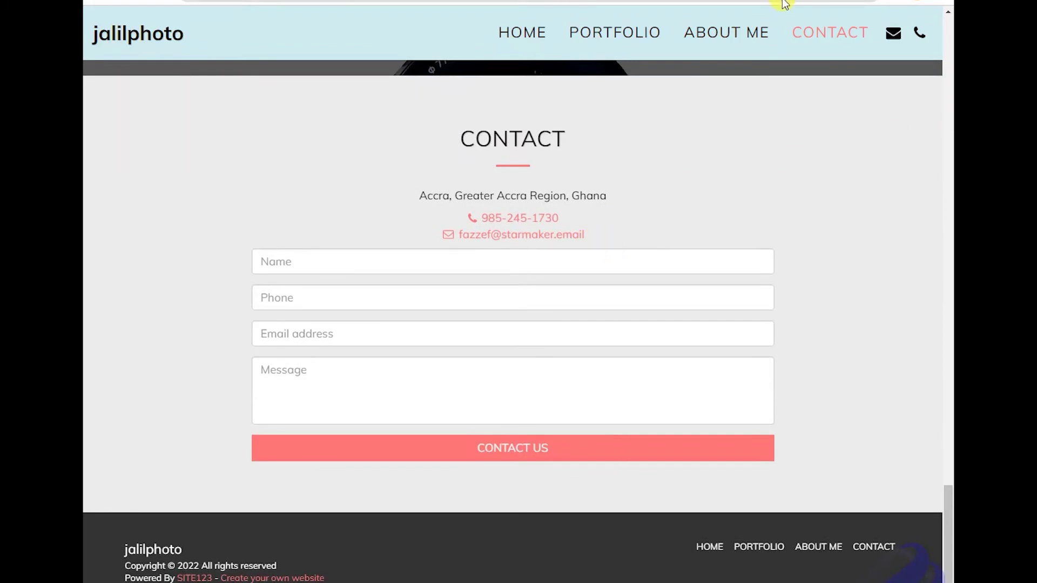
{"action": "left_click_drag", "start_coordinate": [954, 269], "coordinate": [949, 306]}
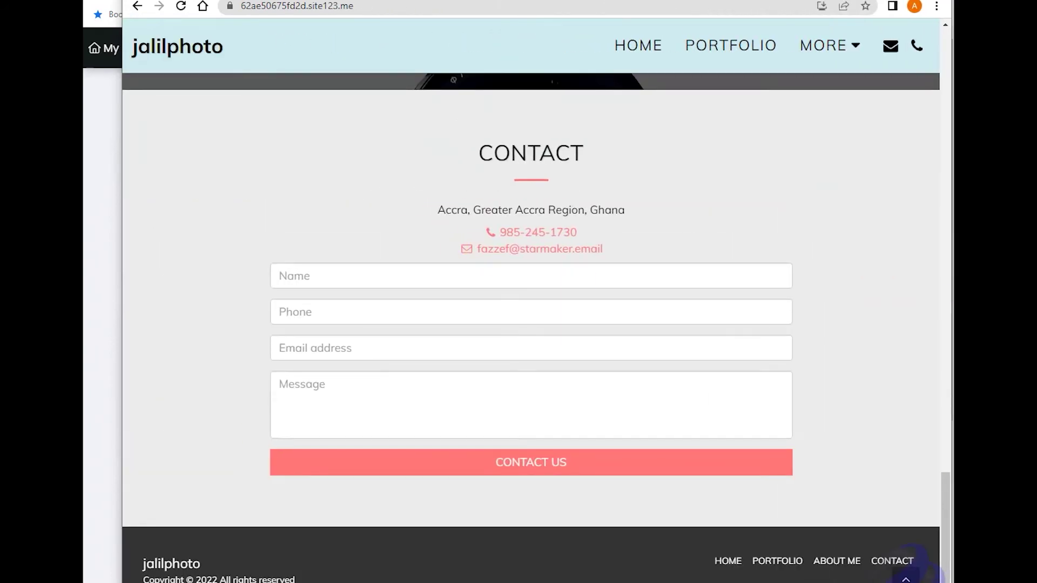
{"action": "scroll", "coordinate": [576, 225], "scroll_direction": "up", "scroll_amount": 10}
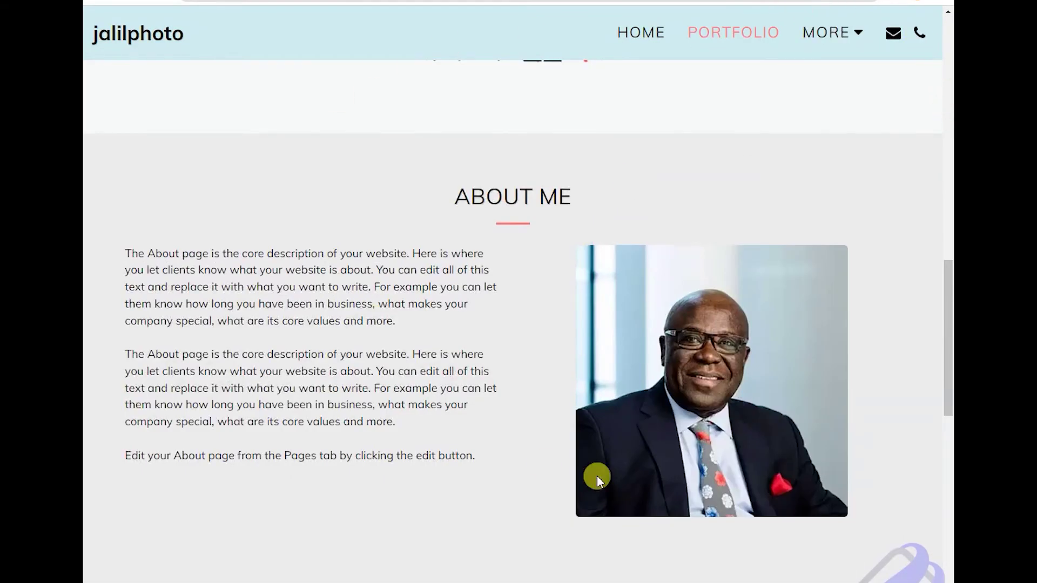
{"action": "scroll", "coordinate": [598, 476], "scroll_direction": "up", "scroll_amount": 10}
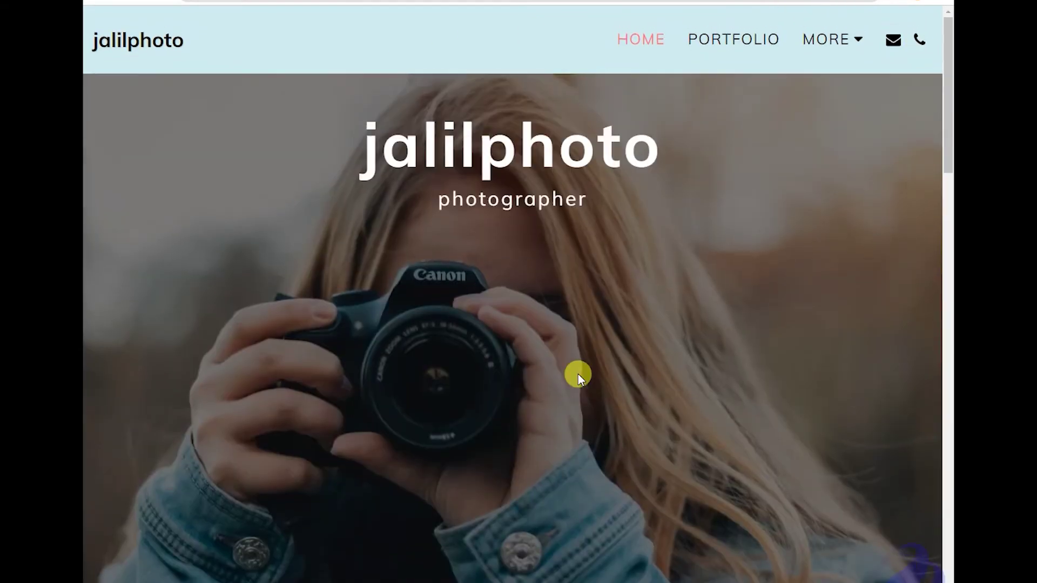
{"action": "mouse_move", "coordinate": [859, 47]}
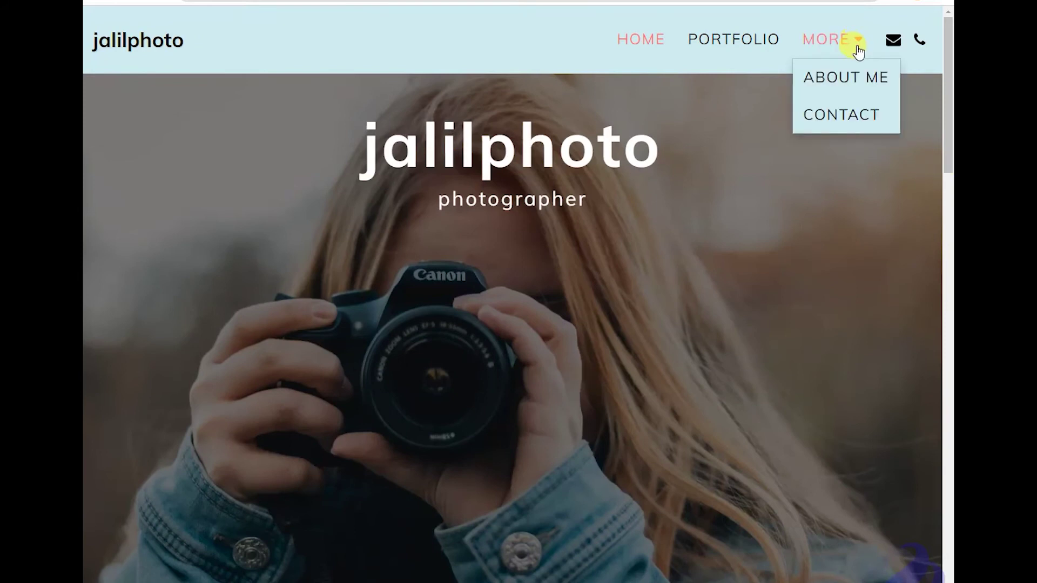
{"action": "left_click", "coordinate": [371, 1]}
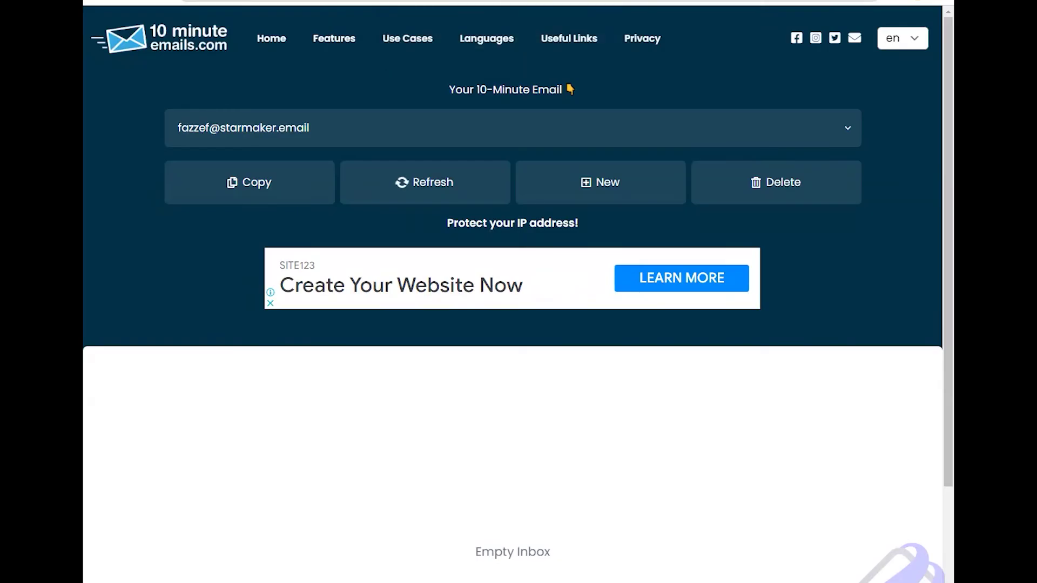
{"action": "key", "text": "ctrl+Tab"}
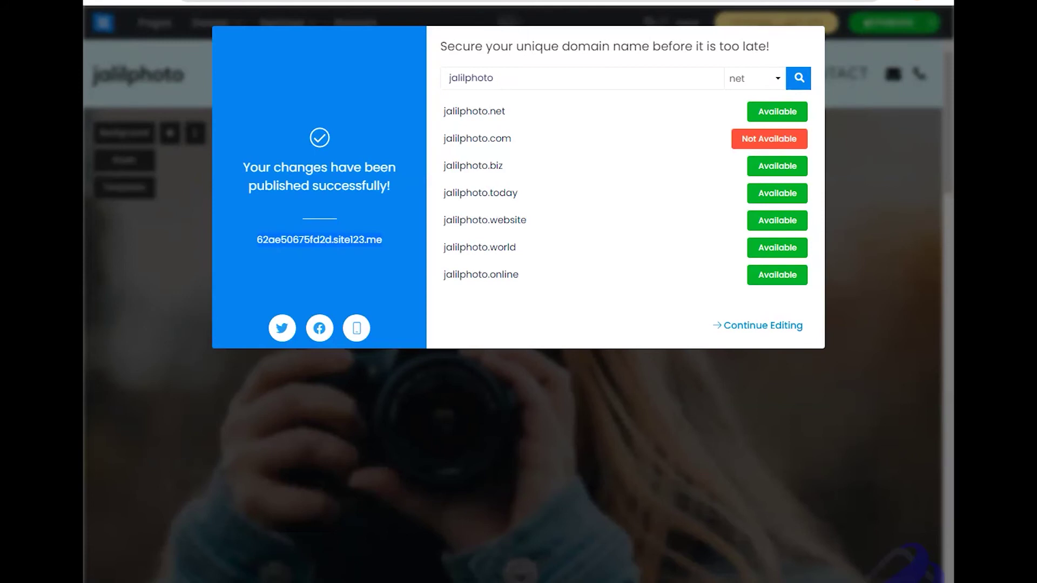
{"action": "left_click", "coordinate": [718, 527]}
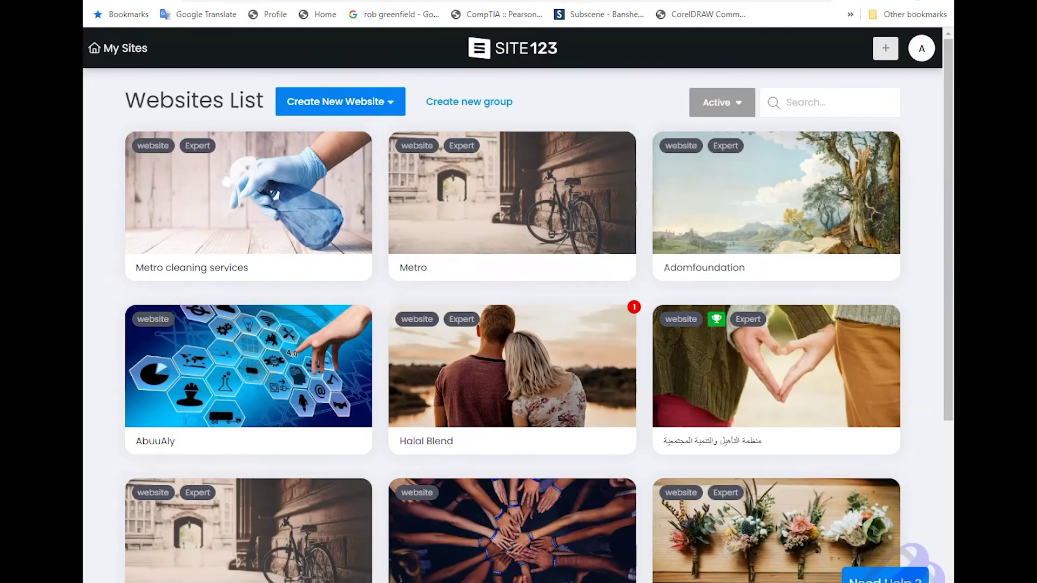
{"action": "key", "text": "alt+Tab"}
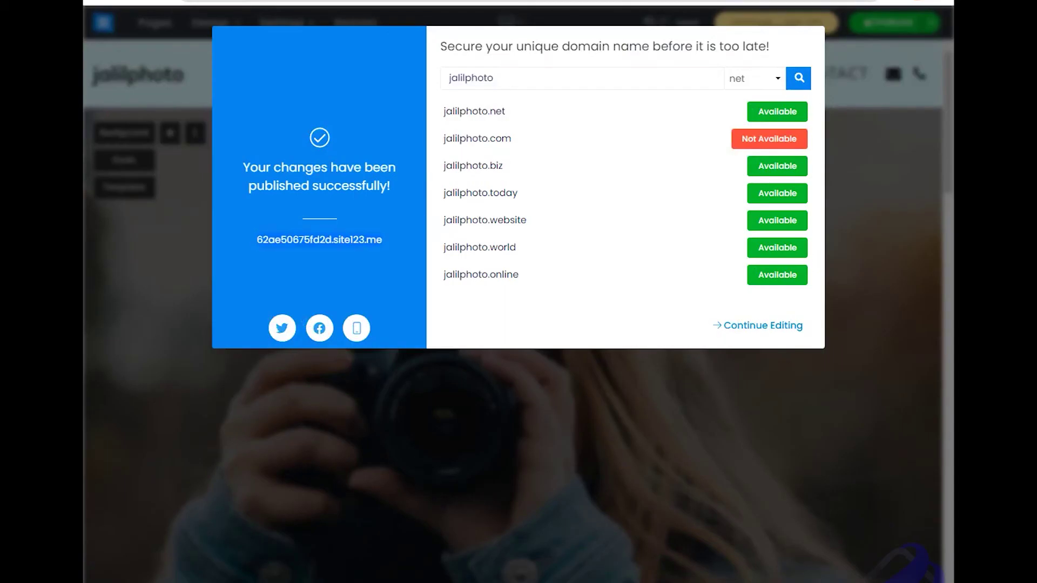
{"action": "left_click", "coordinate": [461, 76]}
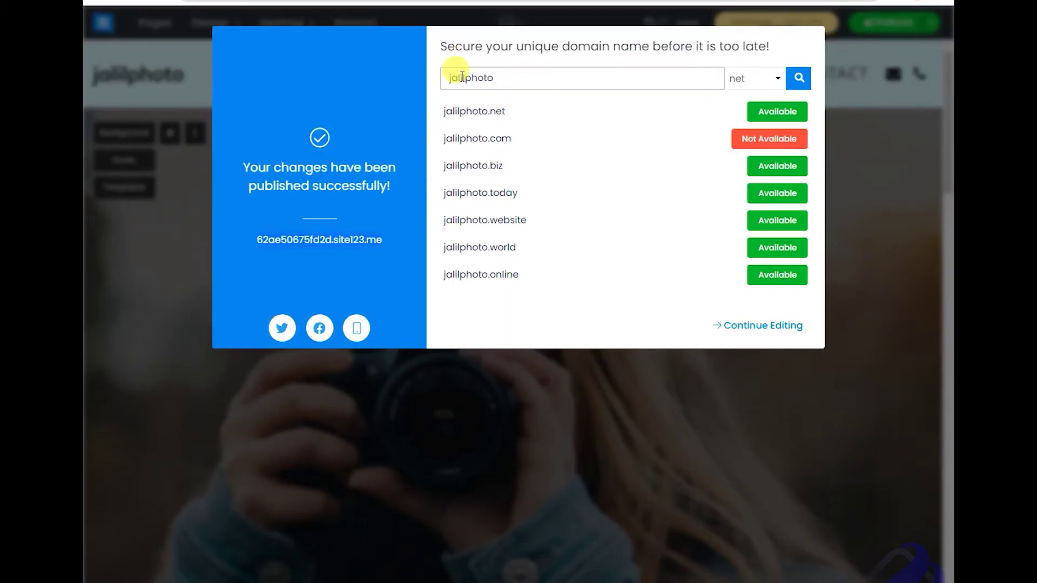
{"action": "left_click_drag", "start_coordinate": [452, 80], "coordinate": [535, 290]}
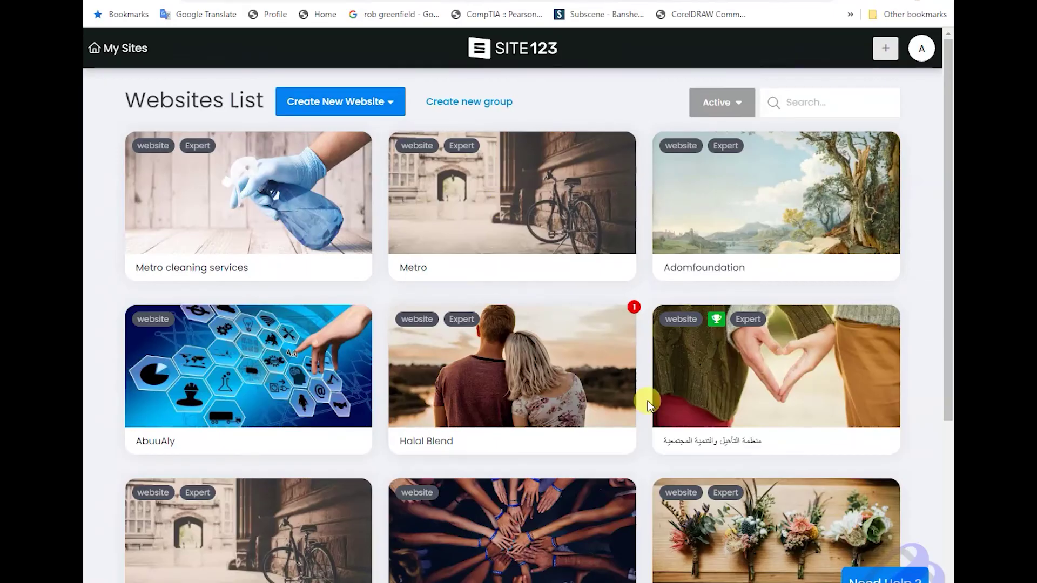
{"action": "scroll", "coordinate": [643, 381], "scroll_direction": "down", "scroll_amount": 7}
{"action": "key", "text": "alt+Tab"}
{"action": "key", "text": "alt+Tab"}
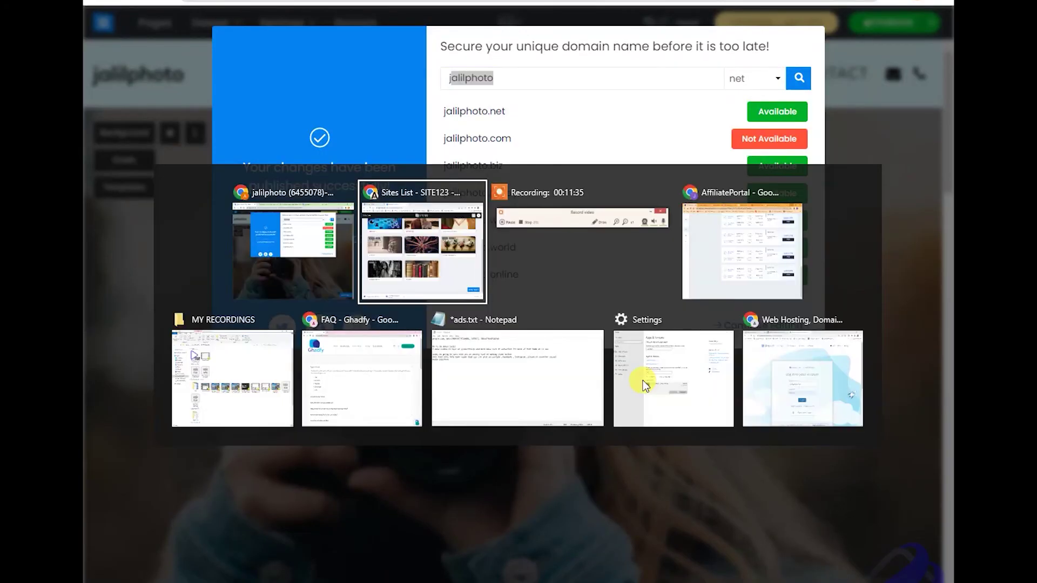
{"action": "key", "text": "alt+Tab"}
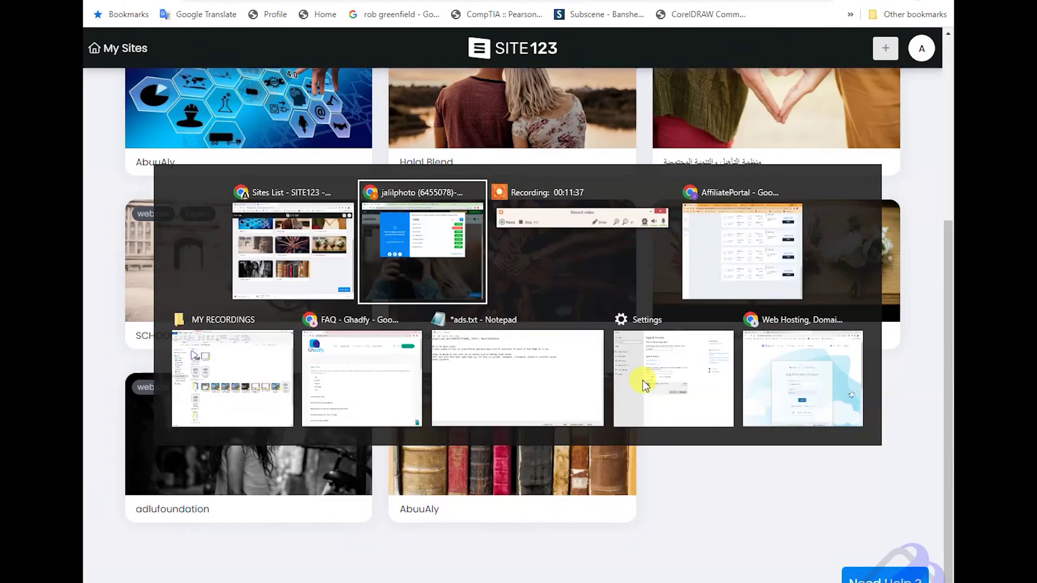
{"action": "key", "text": "Tab"}
{"action": "key", "text": "Tab"}
{"action": "key", "text": "alt+Tab"}
{"action": "key", "text": "Tab"}
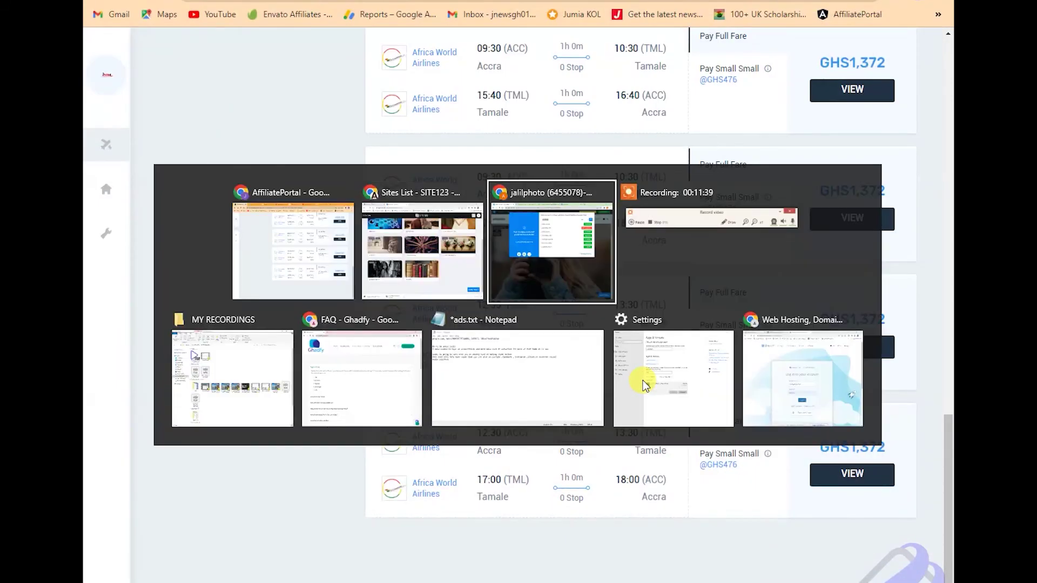
{"action": "key", "text": "Tab"}
{"action": "key", "text": "Tab"}
{"action": "key", "text": "Tab"}
{"action": "key", "text": "Tab"}
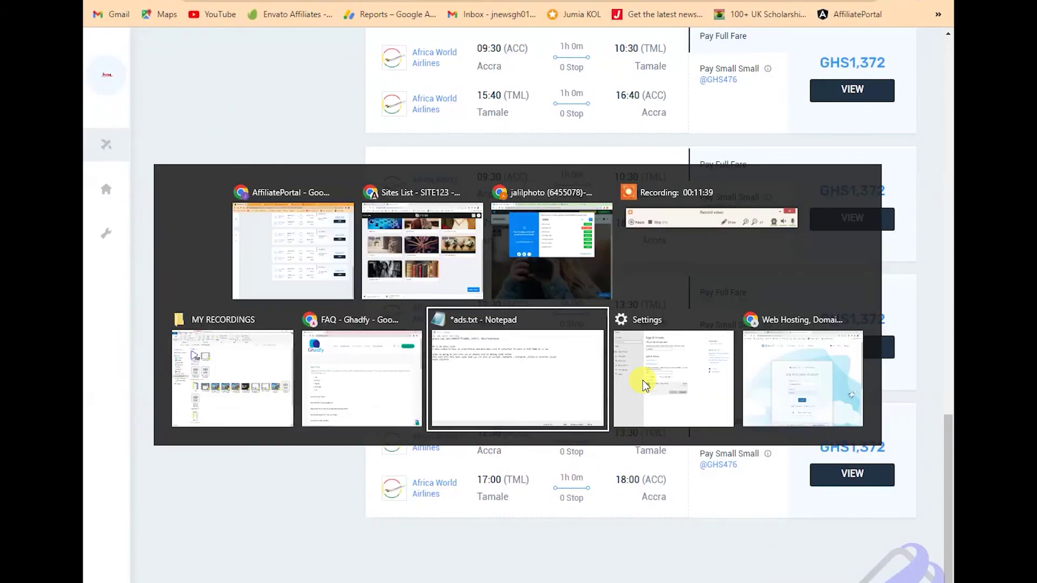
{"action": "key", "text": "Tab"}
{"action": "key", "text": "Tab"}
{"action": "key", "text": "Tab"}
{"action": "key", "text": "Tab"}
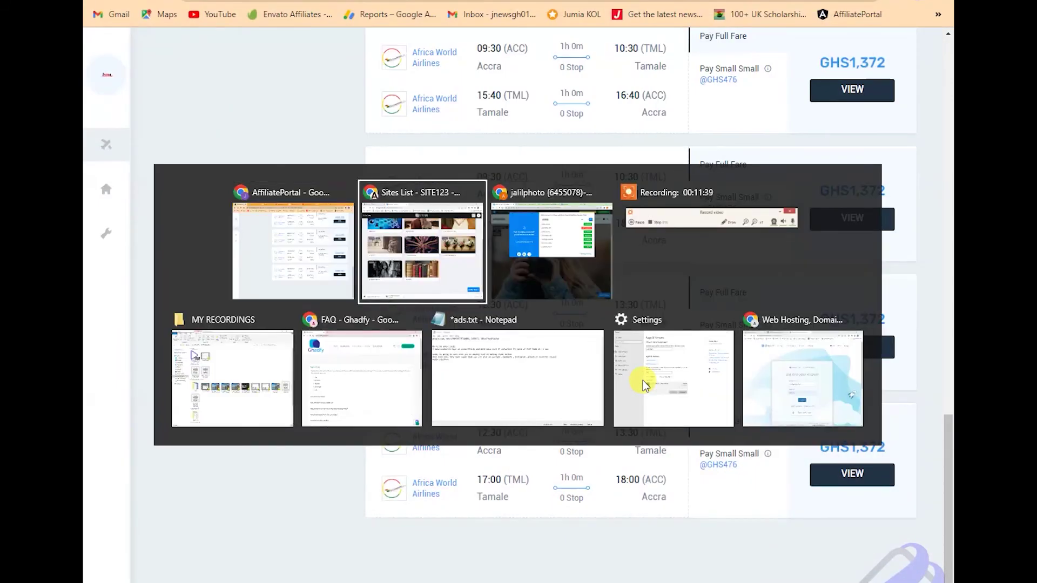
{"action": "key", "text": "Tab"}
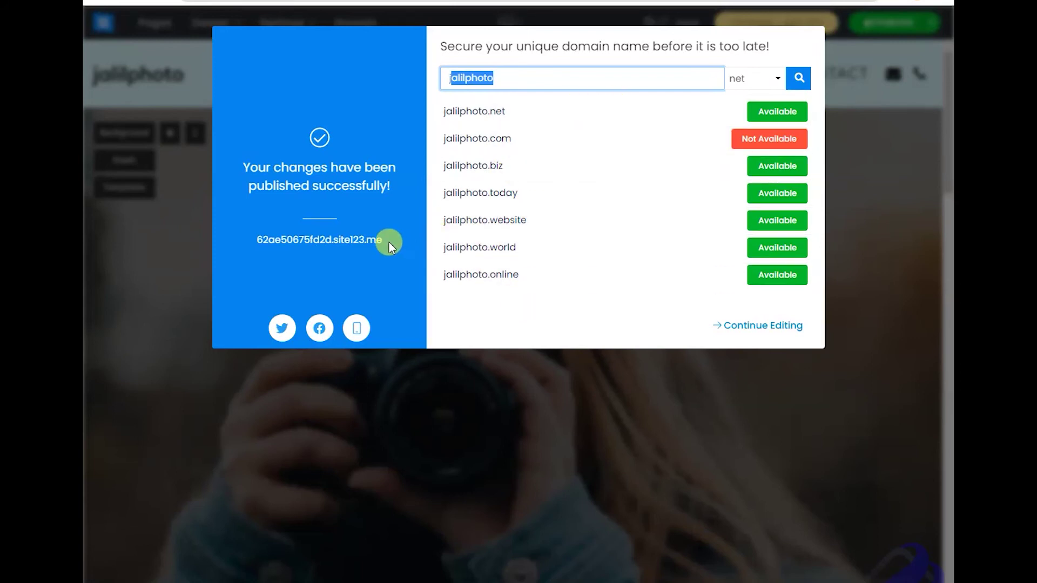
{"action": "left_click_drag", "start_coordinate": [389, 242], "coordinate": [253, 242]}
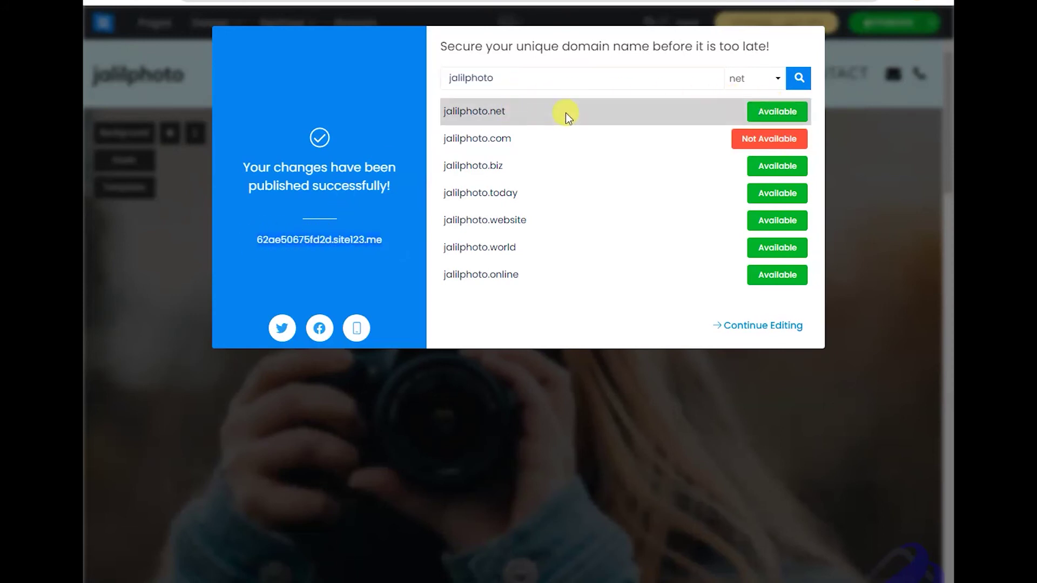
{"action": "left_click", "coordinate": [766, 111]}
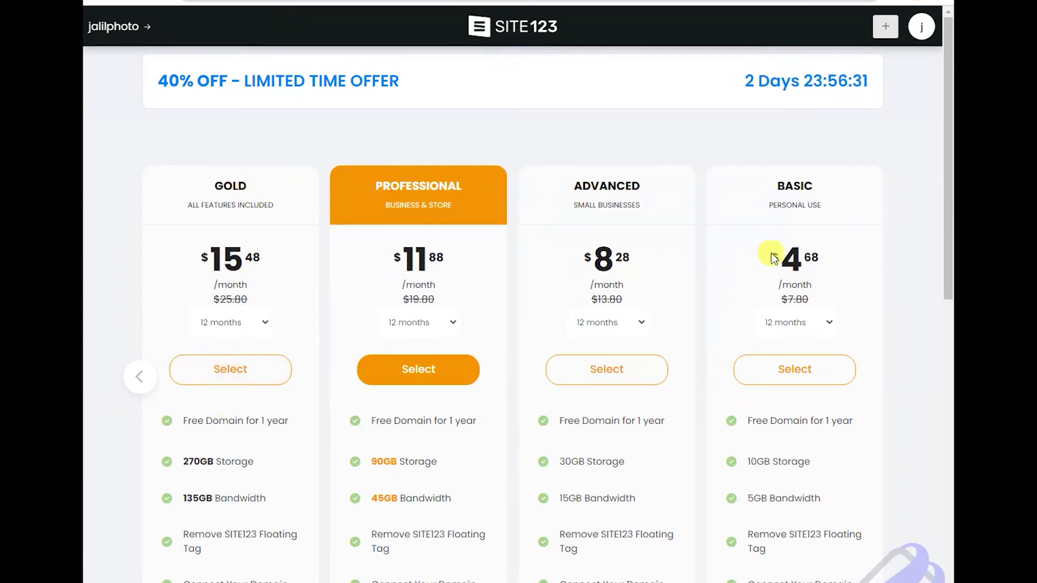
{"action": "scroll", "coordinate": [794, 322], "scroll_direction": "down", "scroll_amount": 1}
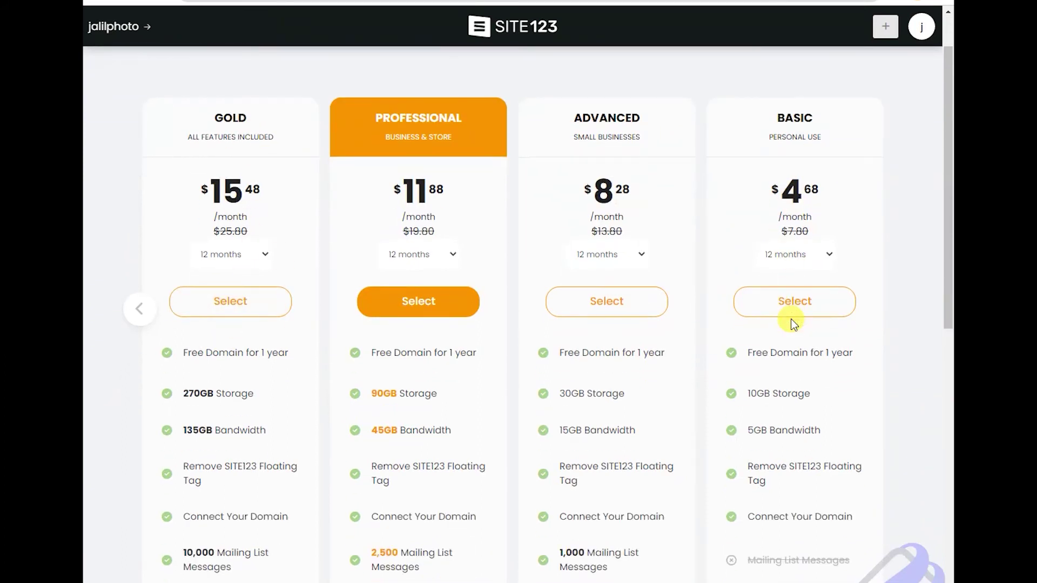
{"action": "double_click", "coordinate": [803, 189]}
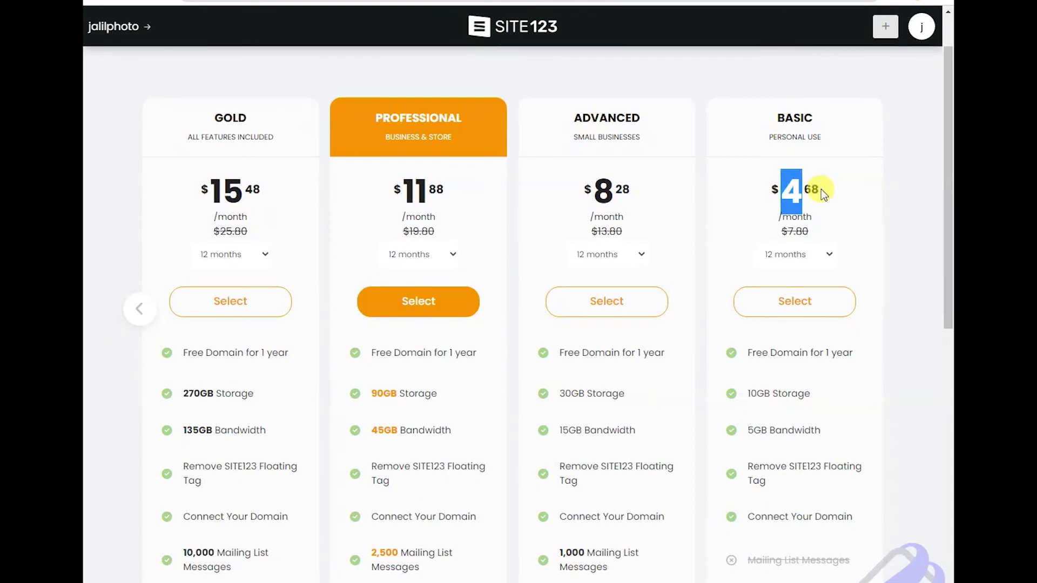
{"action": "left_click_drag", "start_coordinate": [803, 189], "coordinate": [787, 189]}
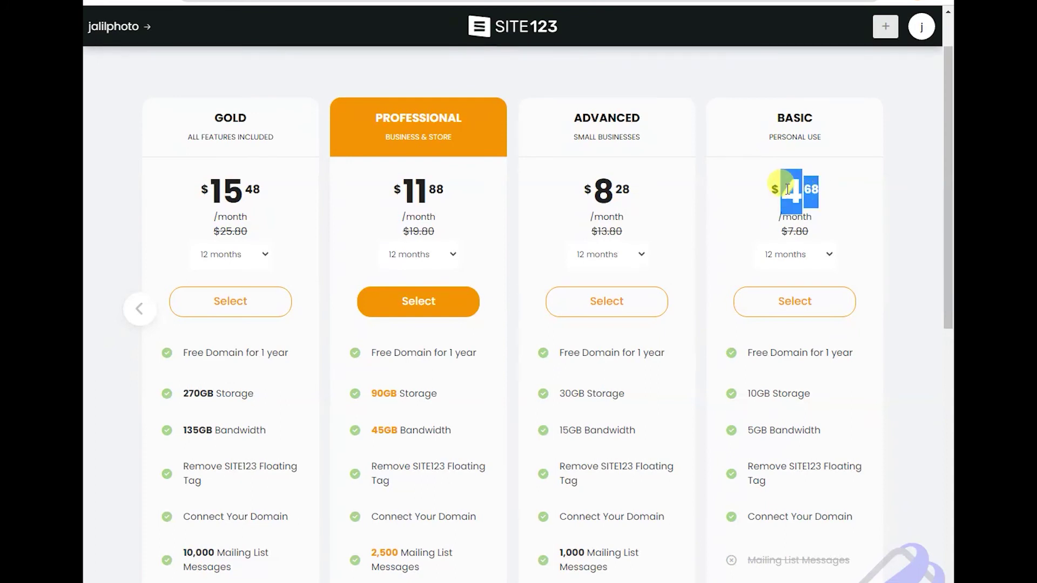
{"action": "left_click", "coordinate": [830, 256]}
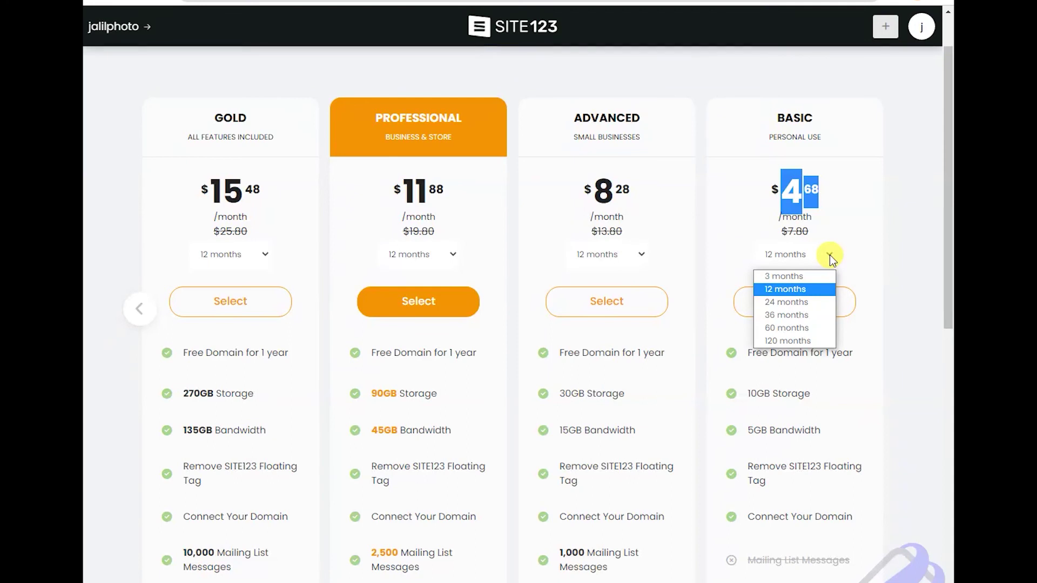
{"action": "left_click", "coordinate": [829, 255]}
{"action": "scroll", "coordinate": [831, 373], "scroll_direction": "down", "scroll_amount": 1}
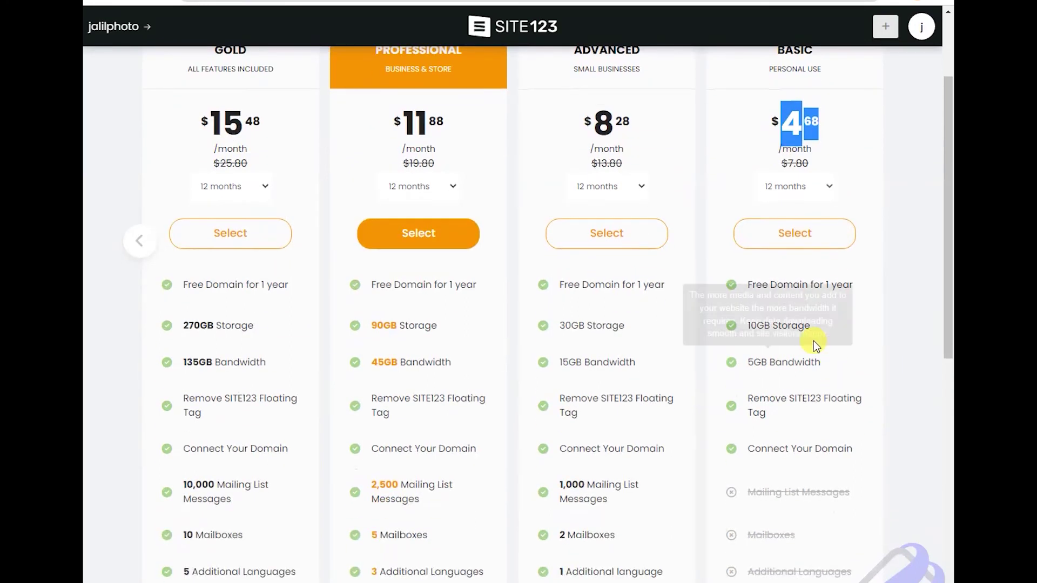
{"action": "left_click", "coordinate": [753, 327]}
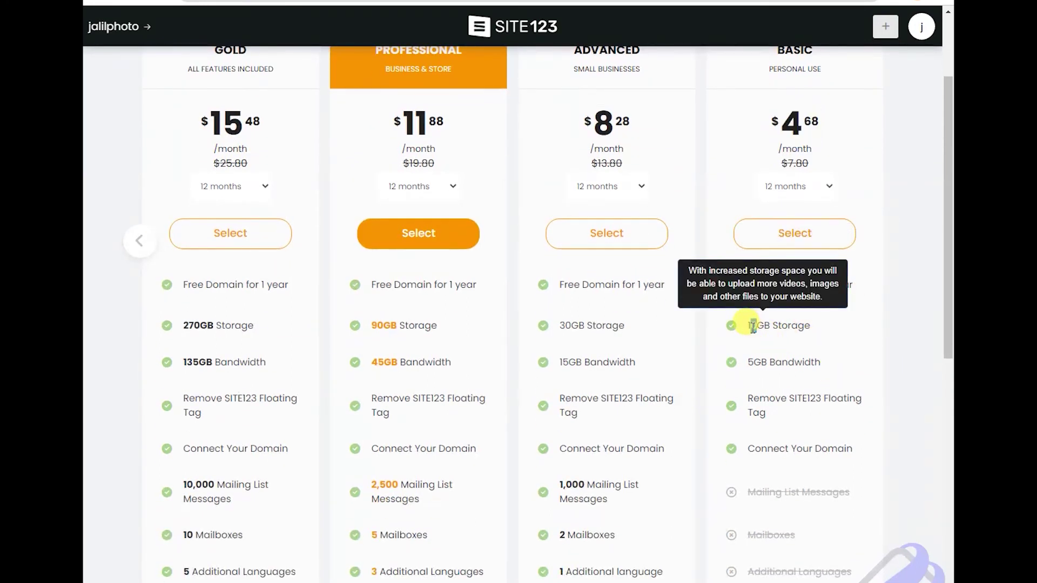
{"action": "mouse_move", "coordinate": [754, 327]}
{"action": "left_mouse_down"}
{"action": "mouse_move", "coordinate": [818, 328]}
{"action": "mouse_move", "coordinate": [743, 331]}
{"action": "left_mouse_up"}
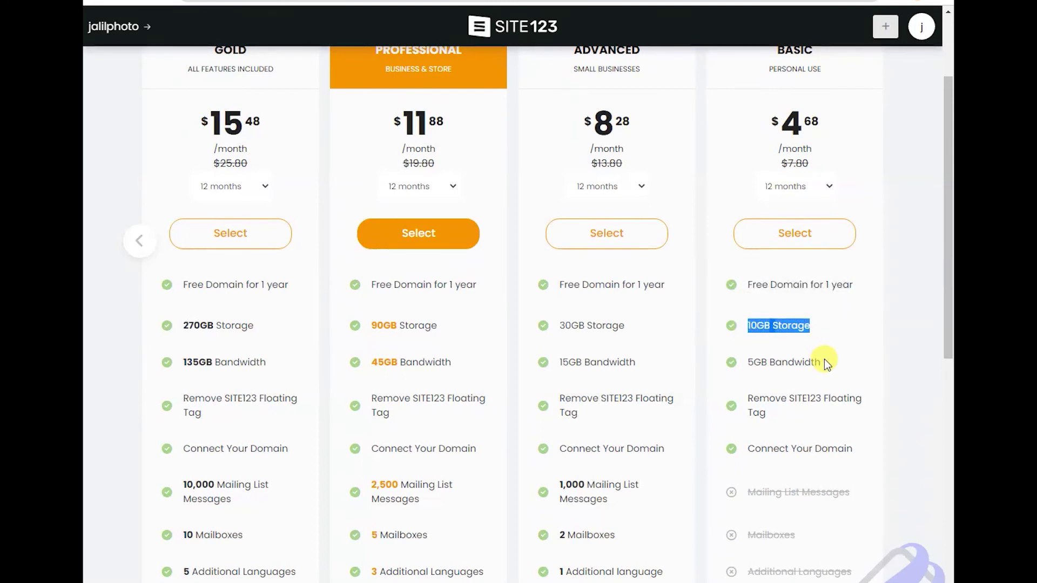
{"action": "left_click_drag", "start_coordinate": [822, 362], "coordinate": [750, 360]}
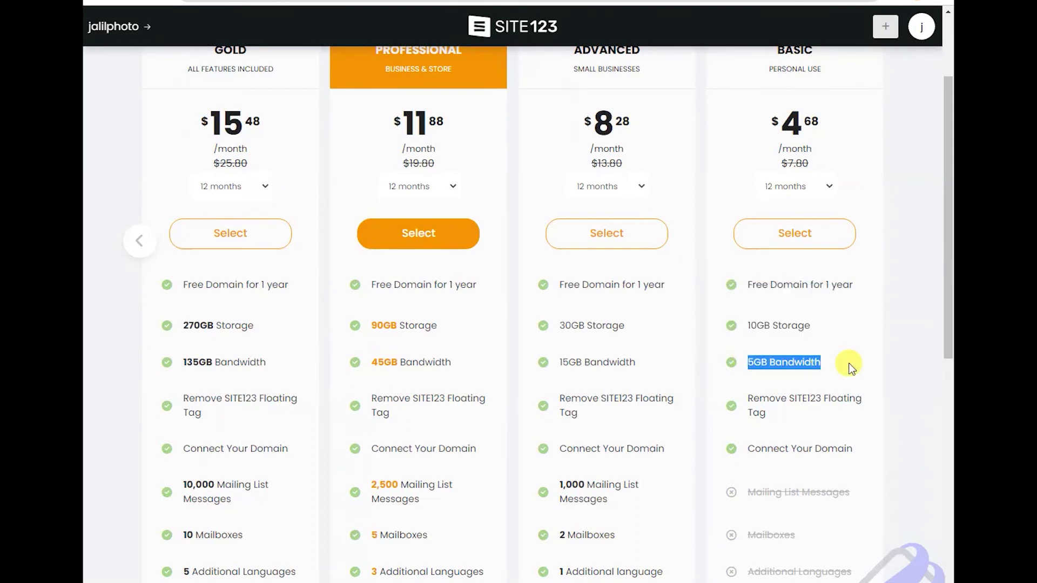
{"action": "left_click_drag", "start_coordinate": [840, 363], "coordinate": [755, 361]}
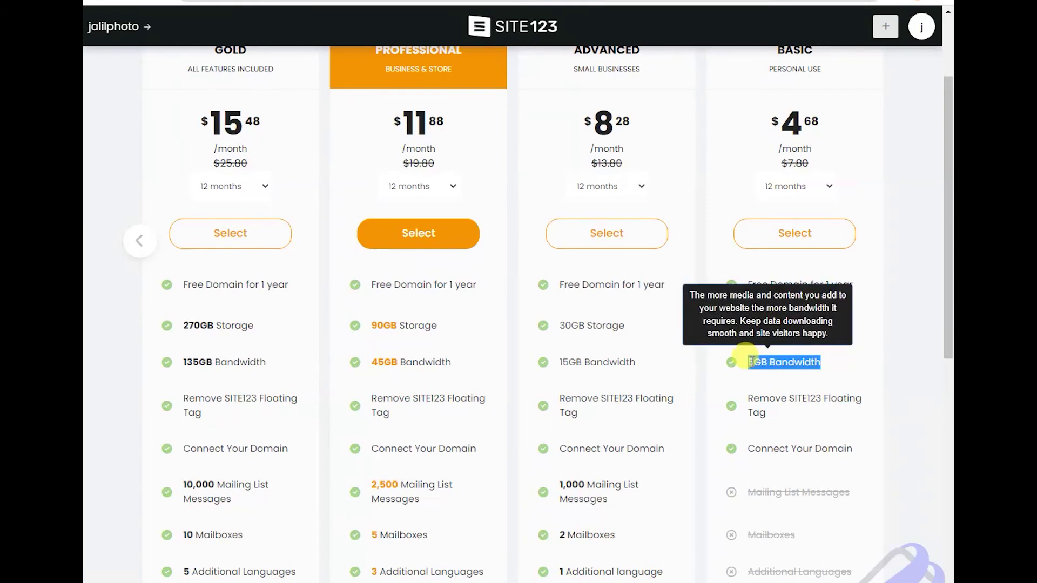
{"action": "left_click_drag", "start_coordinate": [837, 361], "coordinate": [752, 362]}
{"action": "left_click", "coordinate": [752, 361]}
{"action": "left_click_drag", "start_coordinate": [838, 361], "coordinate": [753, 361]}
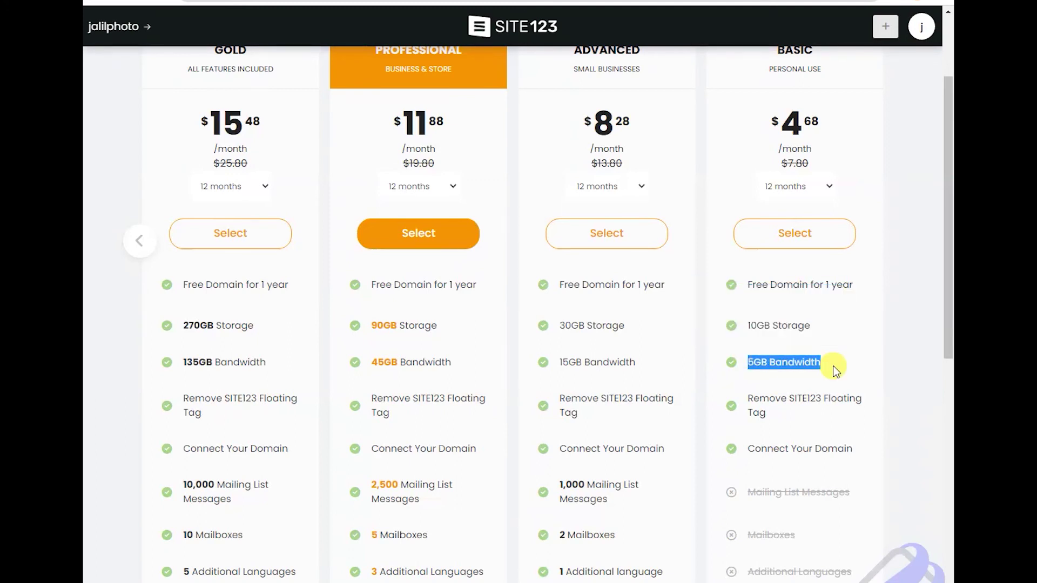
{"action": "left_click_drag", "start_coordinate": [833, 366], "coordinate": [746, 362]}
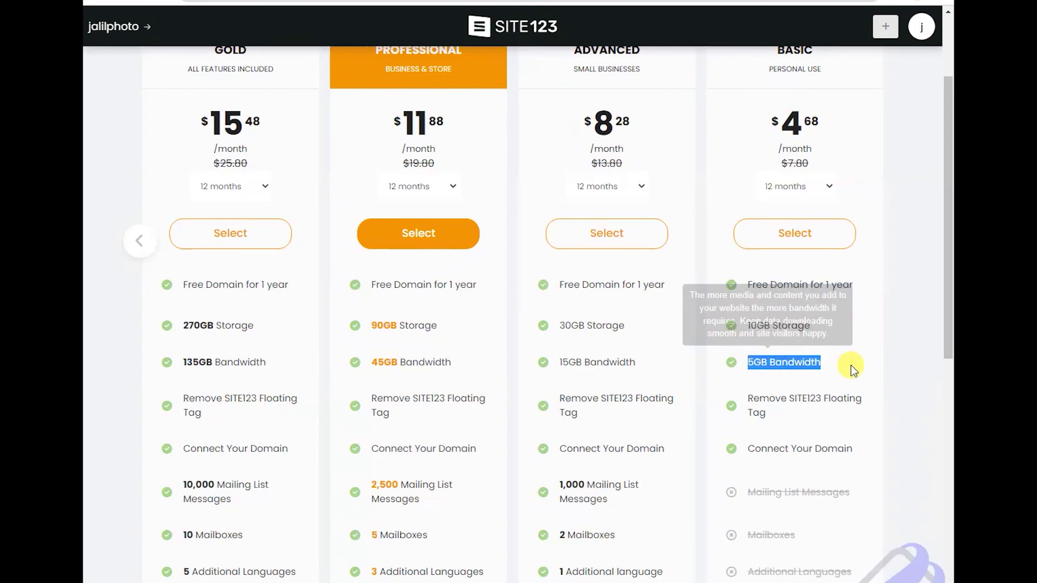
{"action": "mouse_move", "coordinate": [795, 403]}
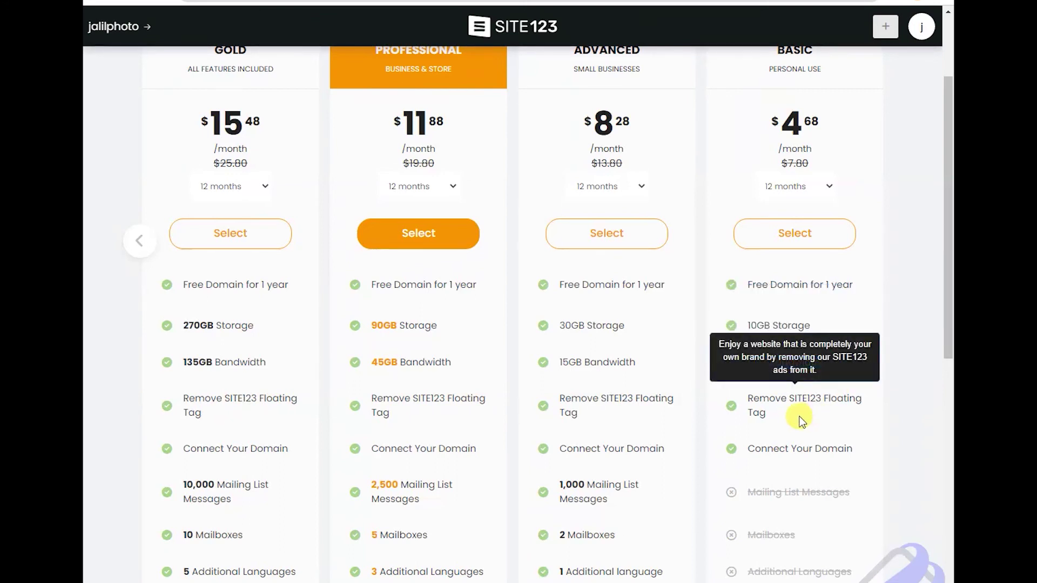
{"action": "left_click_drag", "start_coordinate": [793, 401], "coordinate": [822, 399]}
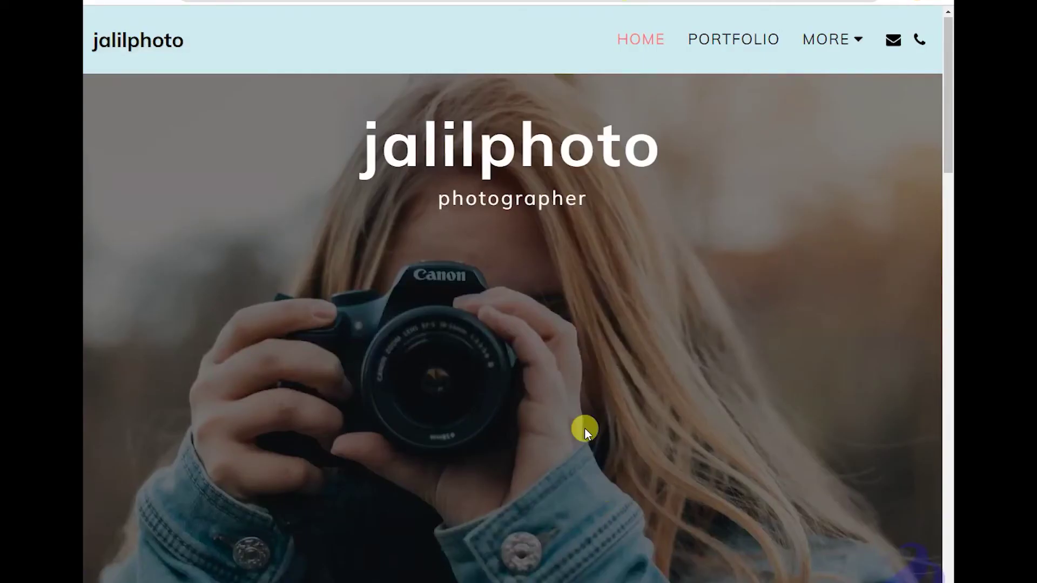
{"action": "scroll", "coordinate": [584, 427], "scroll_direction": "down", "scroll_amount": 10}
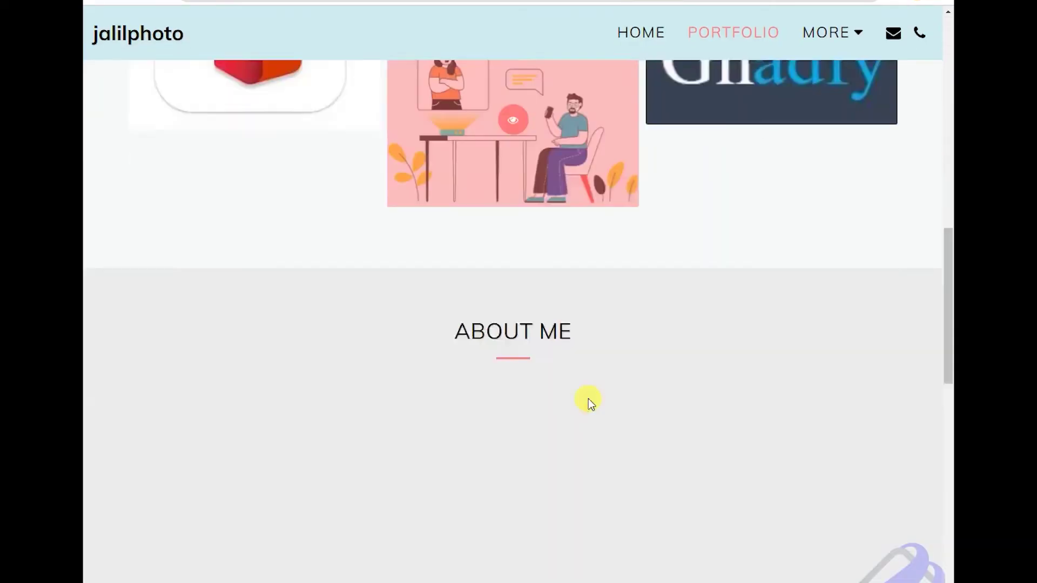
{"action": "scroll", "coordinate": [588, 399], "scroll_direction": "down", "scroll_amount": 5}
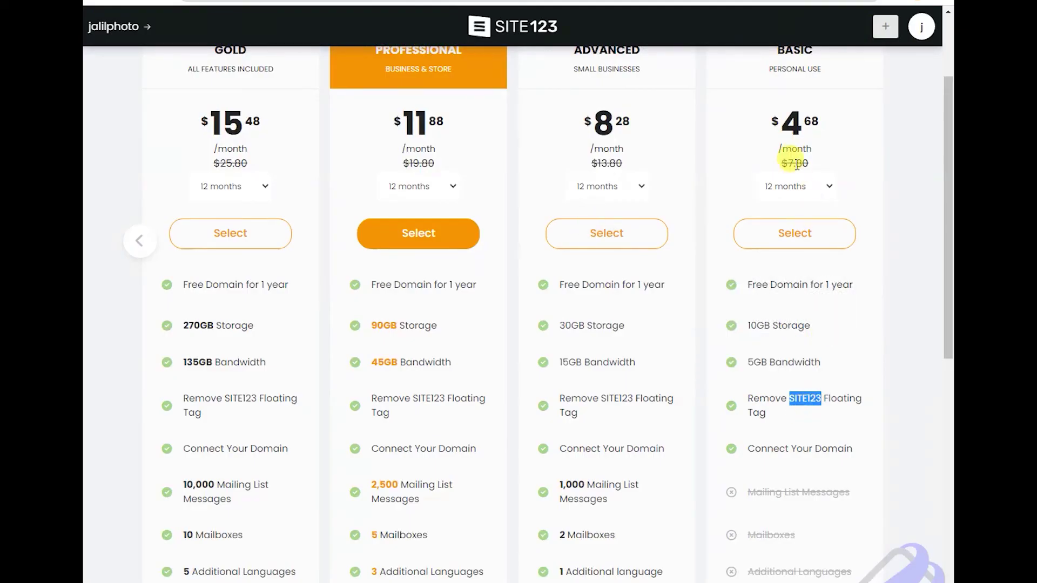
{"action": "left_click_drag", "start_coordinate": [818, 117], "coordinate": [772, 122]}
{"action": "scroll", "coordinate": [822, 341], "scroll_direction": "down", "scroll_amount": 4}
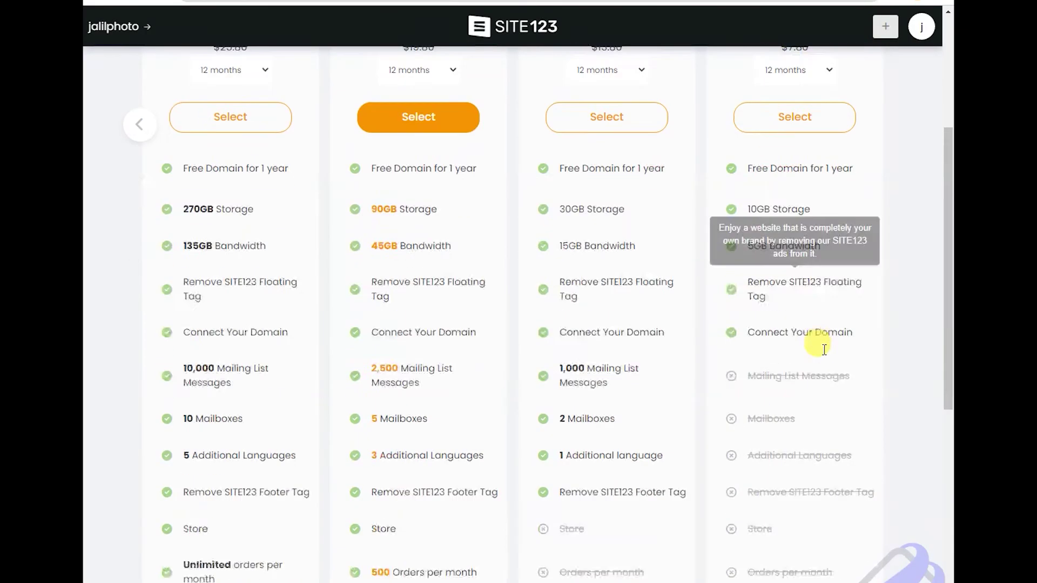
{"action": "scroll", "coordinate": [822, 354], "scroll_direction": "up", "scroll_amount": 5}
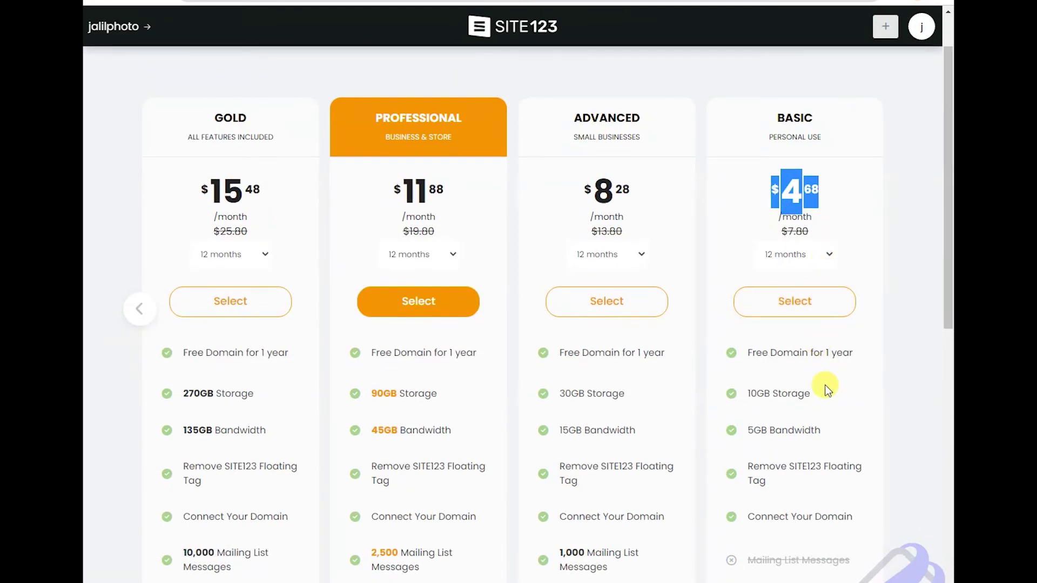
{"action": "scroll", "coordinate": [825, 389], "scroll_direction": "down", "scroll_amount": 4}
{"action": "scroll", "coordinate": [824, 387], "scroll_direction": "down", "scroll_amount": 10}
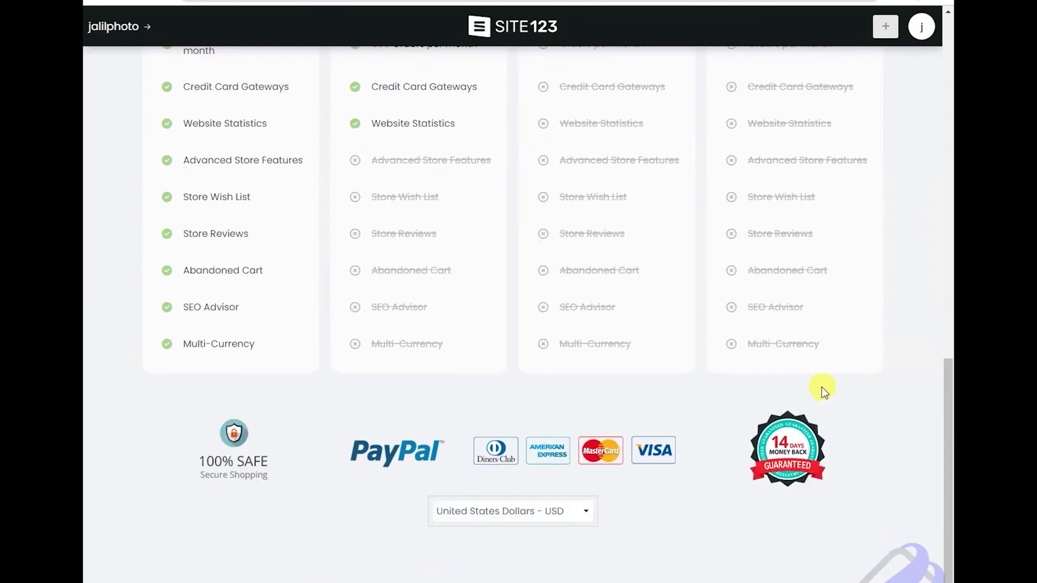
{"action": "scroll", "coordinate": [821, 387], "scroll_direction": "up", "scroll_amount": 7}
{"action": "scroll", "coordinate": [822, 387], "scroll_direction": "up", "scroll_amount": 4}
{"action": "scroll", "coordinate": [814, 388], "scroll_direction": "down", "scroll_amount": 3}
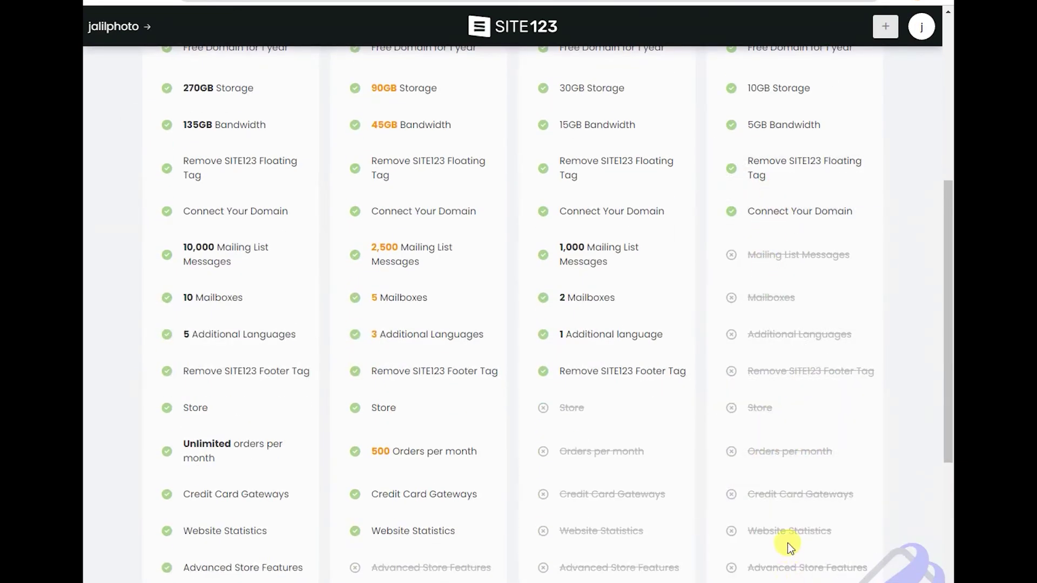
{"action": "scroll", "coordinate": [789, 543], "scroll_direction": "down", "scroll_amount": 3}
{"action": "scroll", "coordinate": [800, 424], "scroll_direction": "up", "scroll_amount": 10}
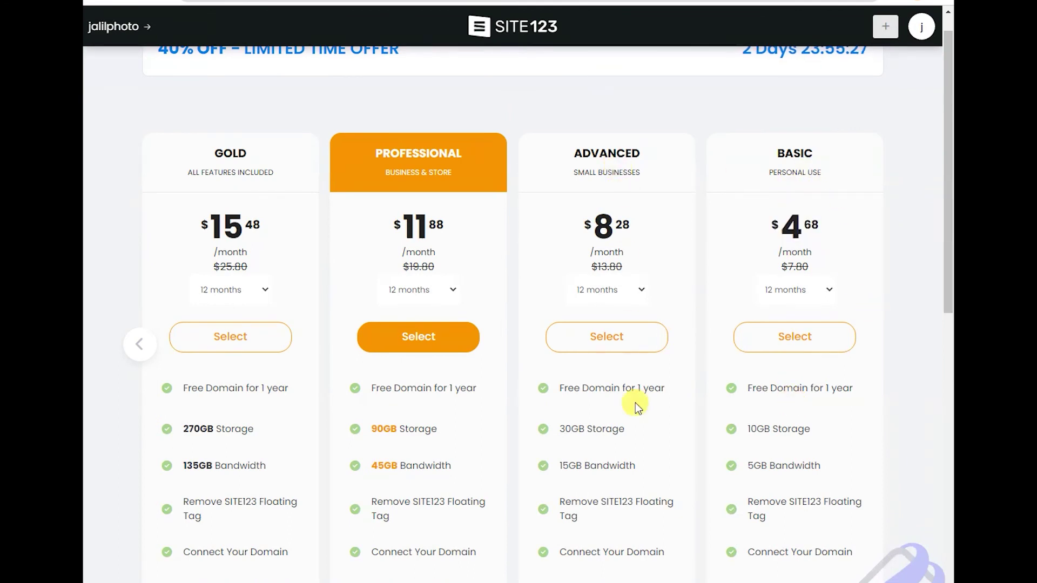
{"action": "scroll", "coordinate": [643, 313], "scroll_direction": "down", "scroll_amount": 1}
{"action": "scroll", "coordinate": [637, 311], "scroll_direction": "down", "scroll_amount": 6}
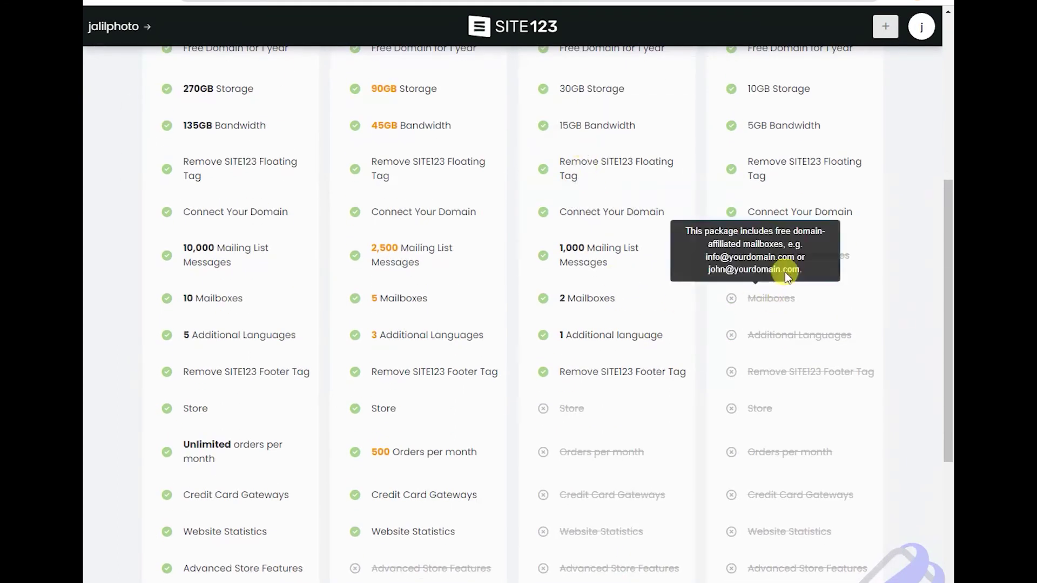
{"action": "scroll", "coordinate": [507, 378], "scroll_direction": "up", "scroll_amount": 6}
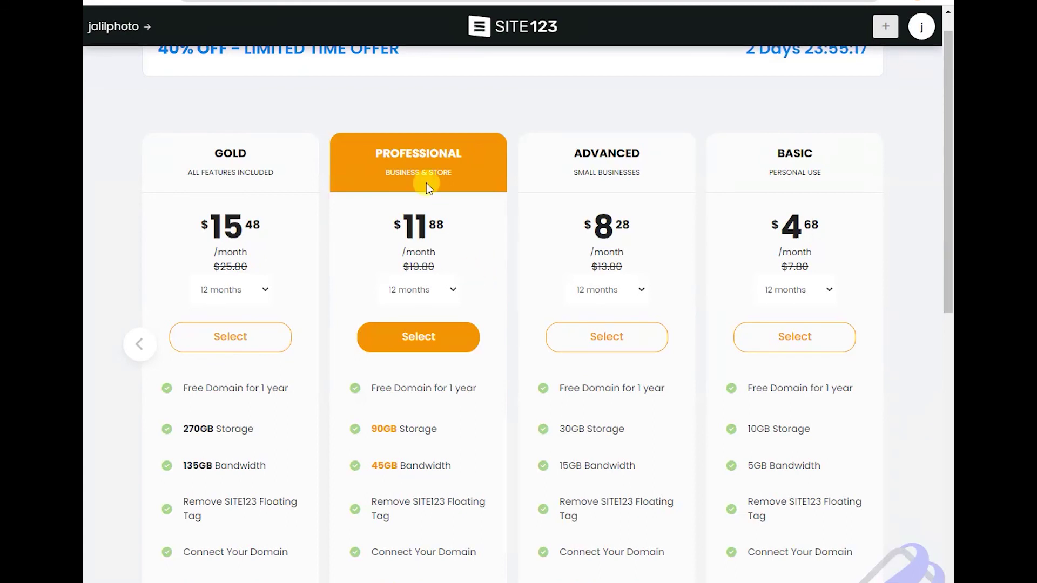
{"action": "left_click_drag", "start_coordinate": [470, 160], "coordinate": [366, 148]}
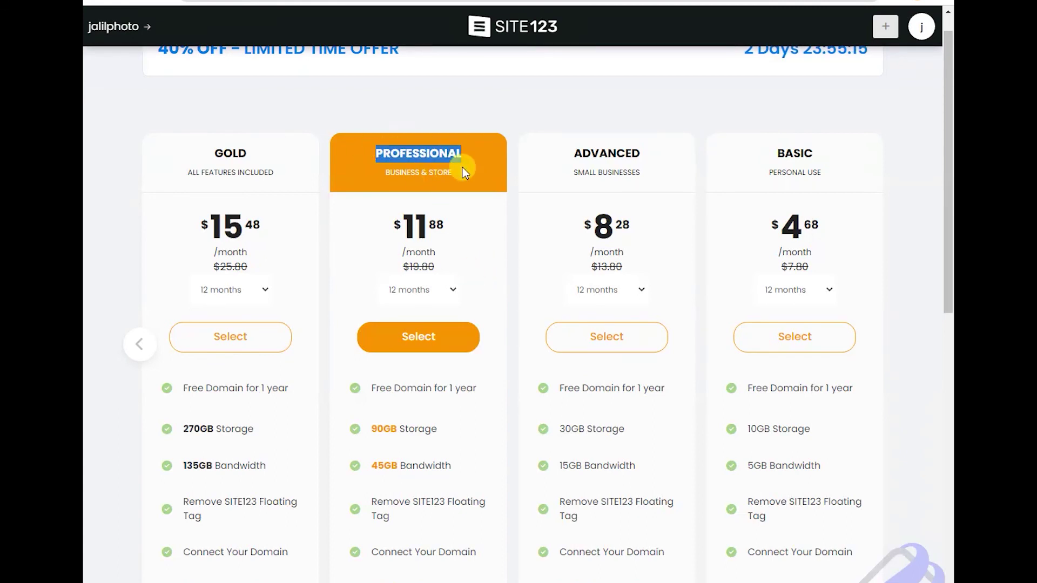
{"action": "left_click_drag", "start_coordinate": [462, 168], "coordinate": [378, 170]}
{"action": "left_click", "coordinate": [474, 174]}
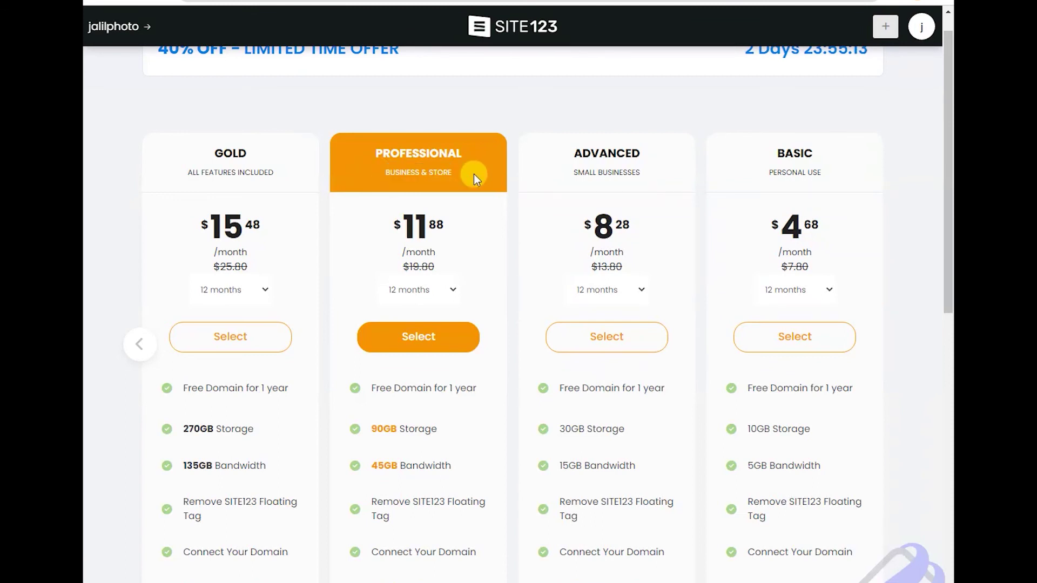
{"action": "left_click_drag", "start_coordinate": [475, 174], "coordinate": [364, 158]}
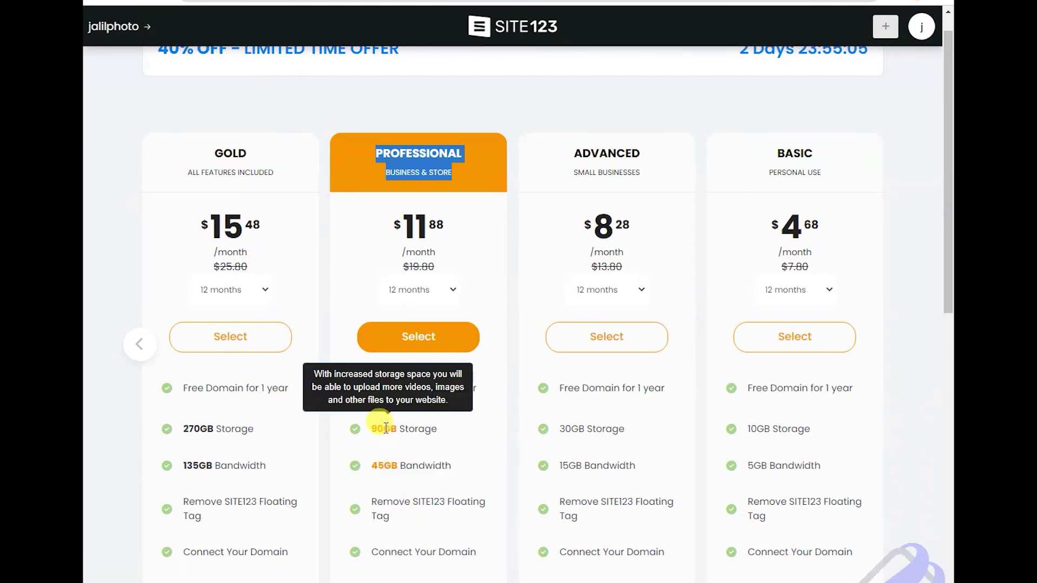
{"action": "left_click_drag", "start_coordinate": [384, 430], "coordinate": [369, 432]}
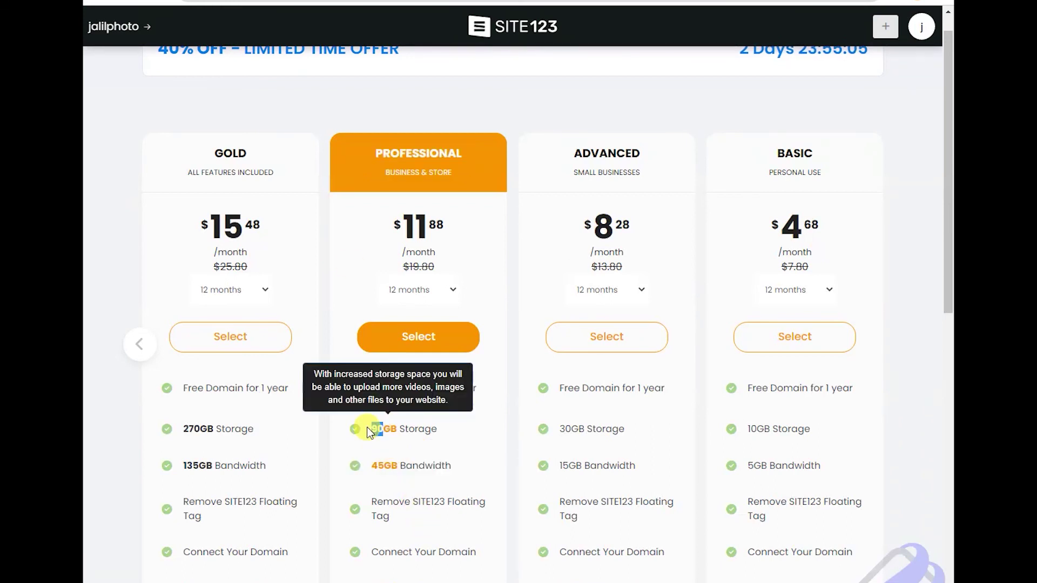
{"action": "left_click", "coordinate": [478, 423]}
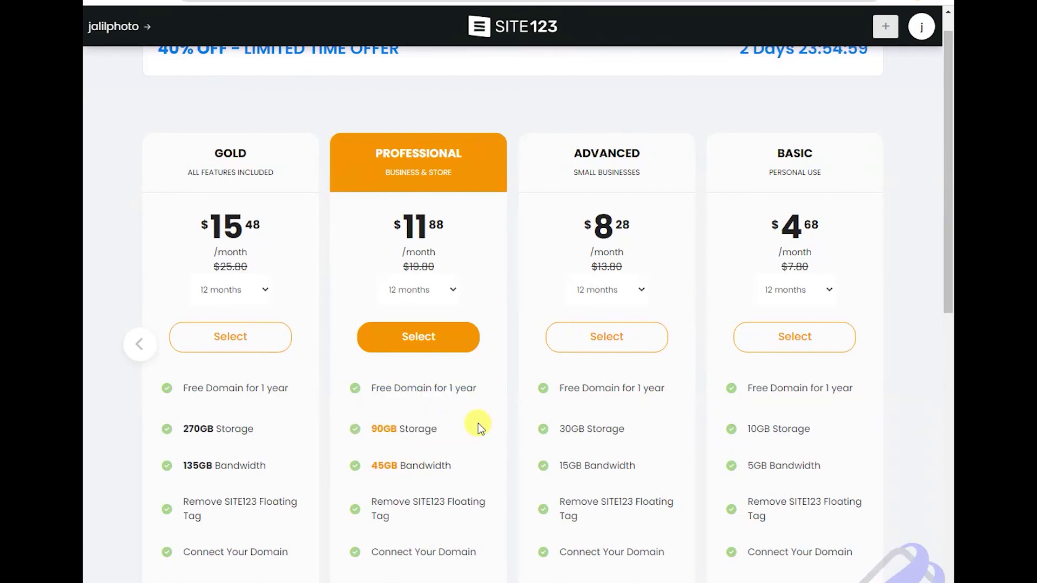
{"action": "left_click_drag", "start_coordinate": [478, 424], "coordinate": [375, 432]}
{"action": "left_click", "coordinate": [387, 432]}
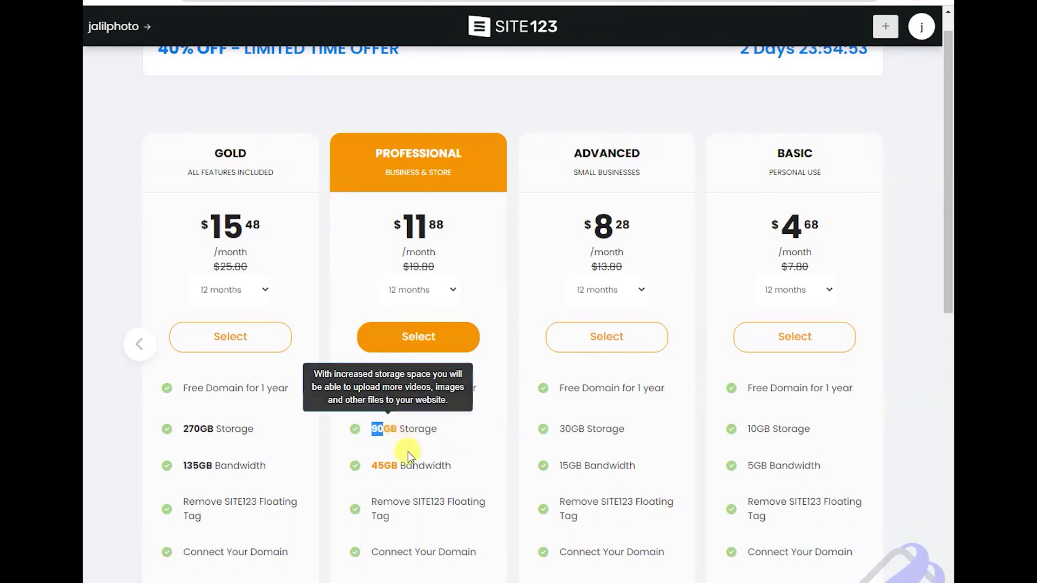
{"action": "mouse_move", "coordinate": [399, 465]}
{"action": "left_click_drag", "start_coordinate": [399, 465], "coordinate": [366, 465]}
{"action": "left_click", "coordinate": [373, 465]}
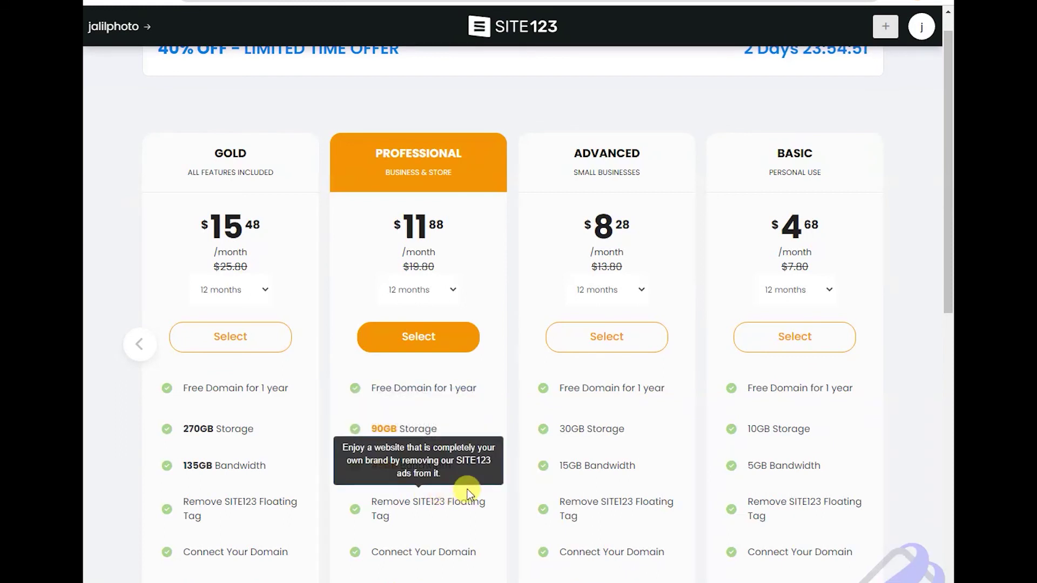
{"action": "scroll", "coordinate": [468, 487], "scroll_direction": "down", "scroll_amount": 5}
{"action": "scroll", "coordinate": [466, 485], "scroll_direction": "down", "scroll_amount": 8}
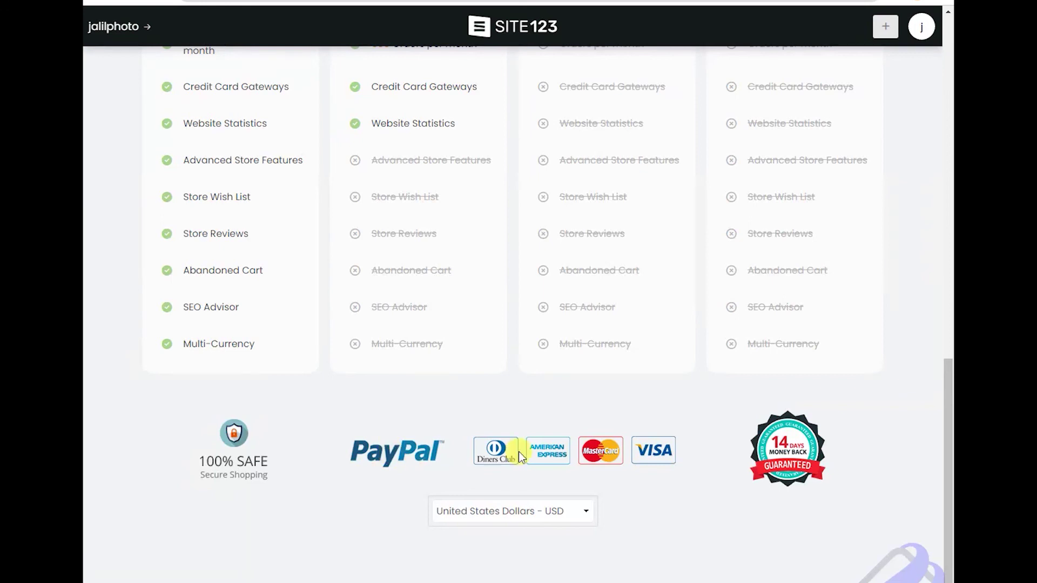
{"action": "scroll", "coordinate": [630, 526], "scroll_direction": "up", "scroll_amount": 5}
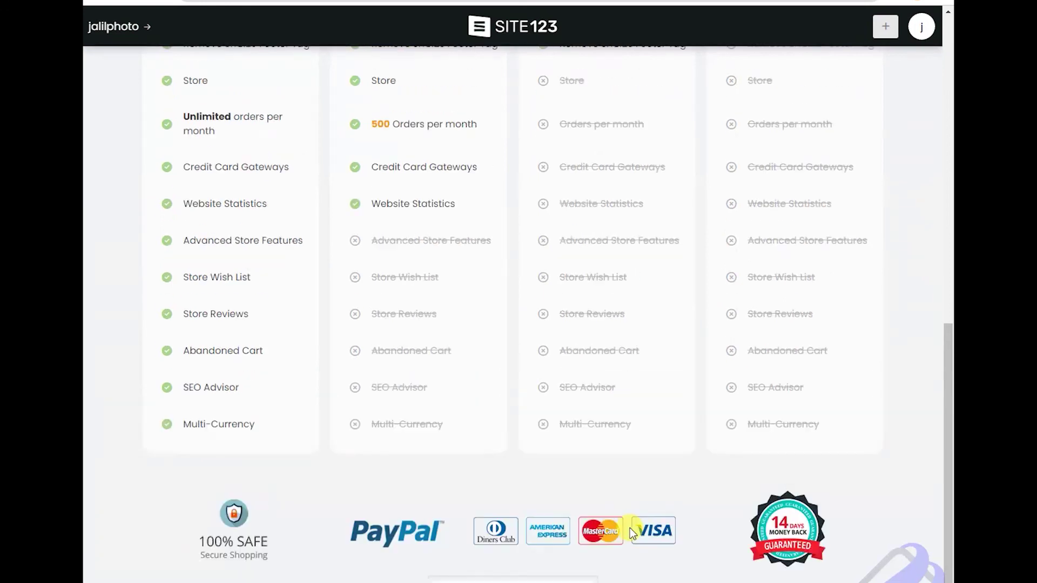
{"action": "scroll", "coordinate": [626, 528], "scroll_direction": "down", "scroll_amount": 5}
{"action": "scroll", "coordinate": [621, 412], "scroll_direction": "up", "scroll_amount": 11}
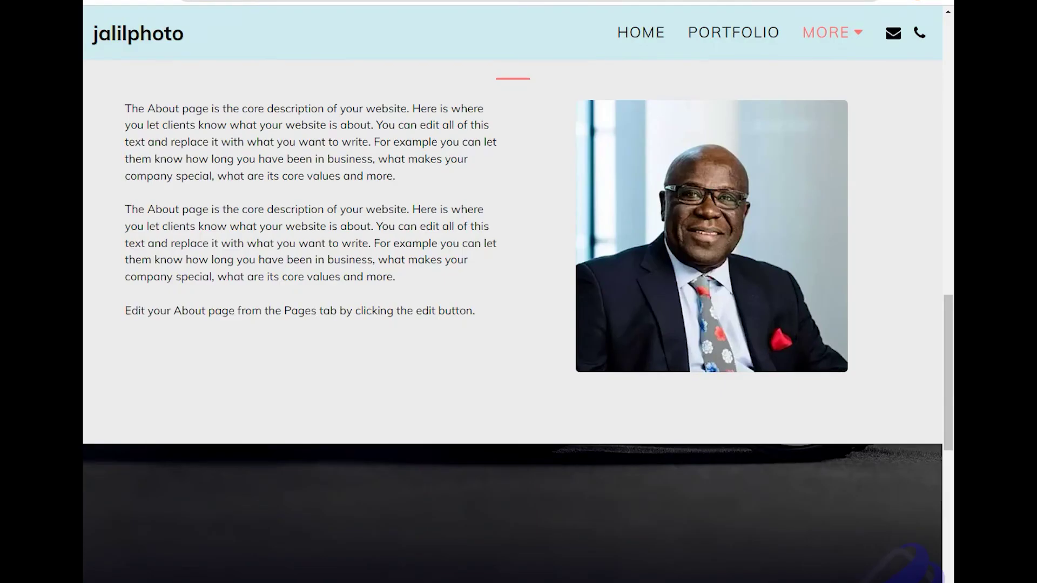
- Scroll the live site to its hero, then open and close the MORE pages menu
{"action": "scroll", "coordinate": [475, 235], "scroll_direction": "up", "scroll_amount": 8}
{"action": "scroll", "coordinate": [484, 236], "scroll_direction": "up", "scroll_amount": 4}
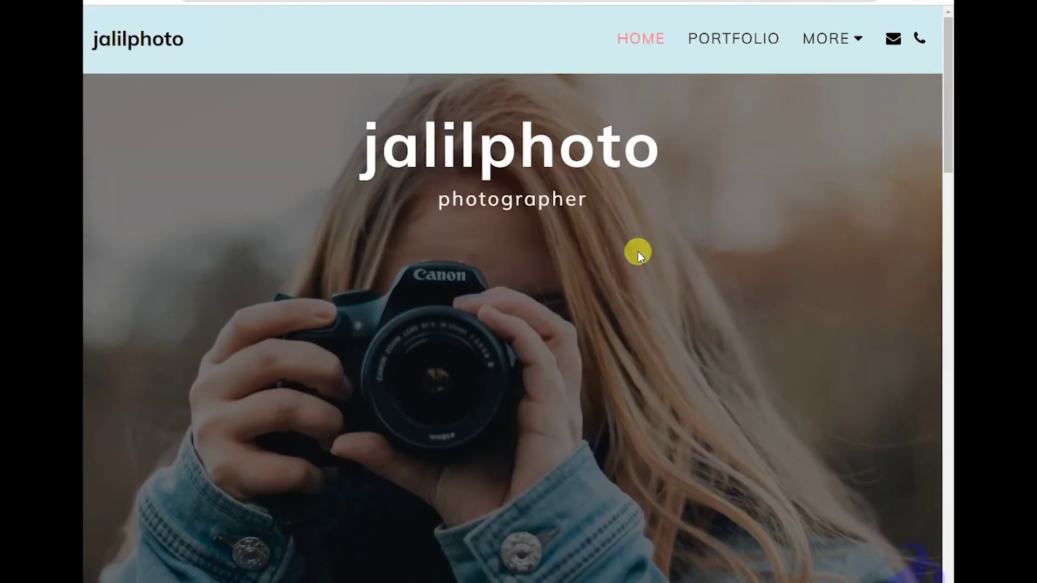
{"action": "left_click", "coordinate": [832, 39]}
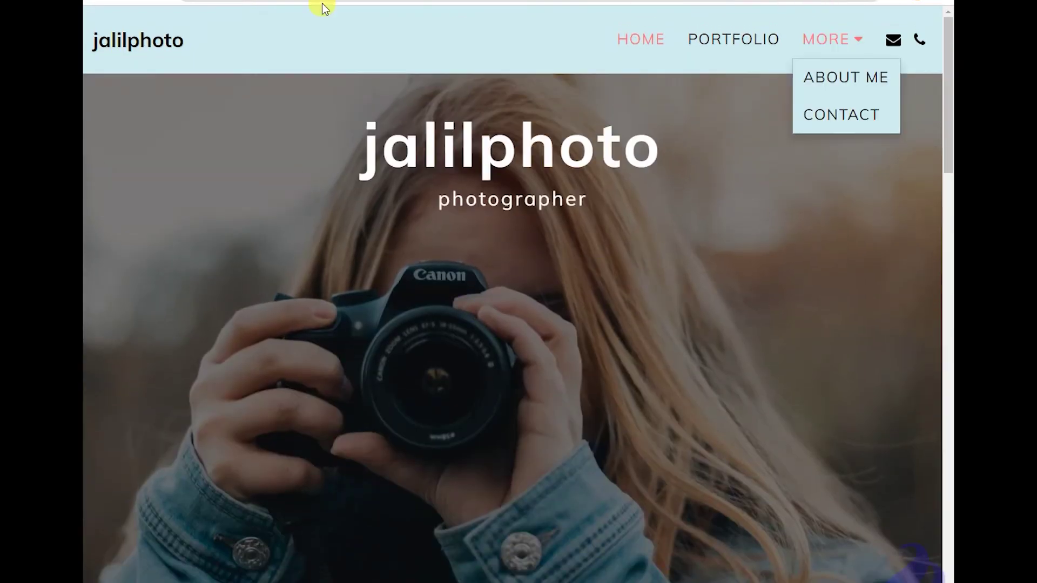
{"action": "left_click", "coordinate": [569, 445]}
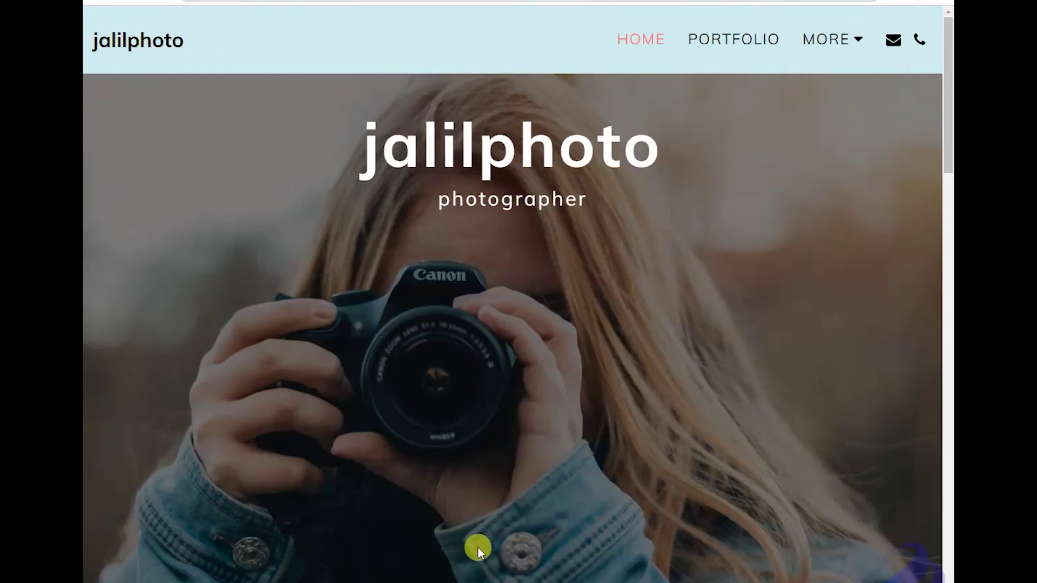